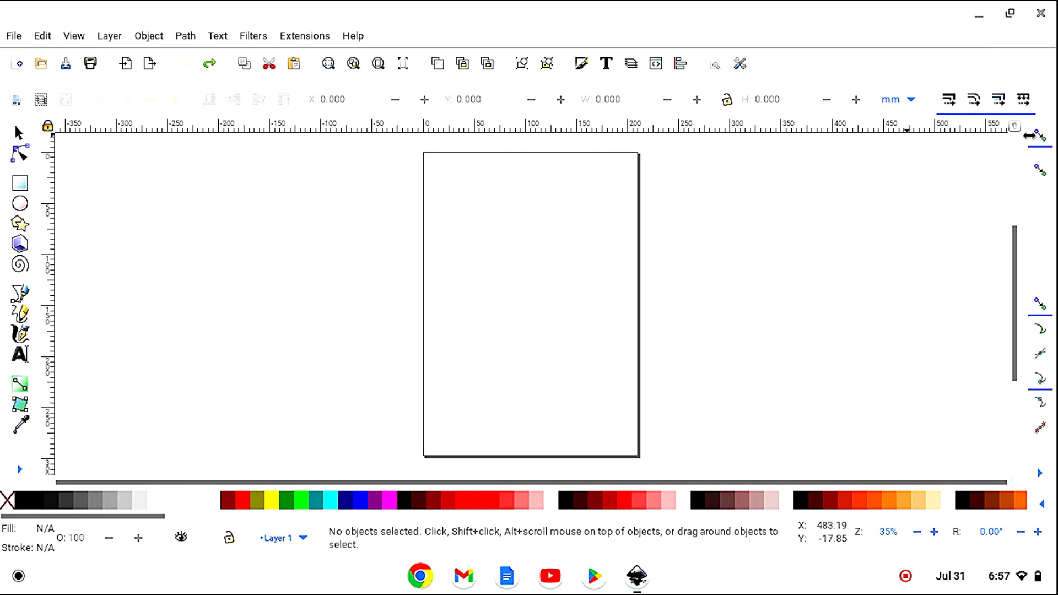
- Turn off snapping and set the document's page size to US Letter, 8.5 x 11.0 in
left_click(1040, 138)
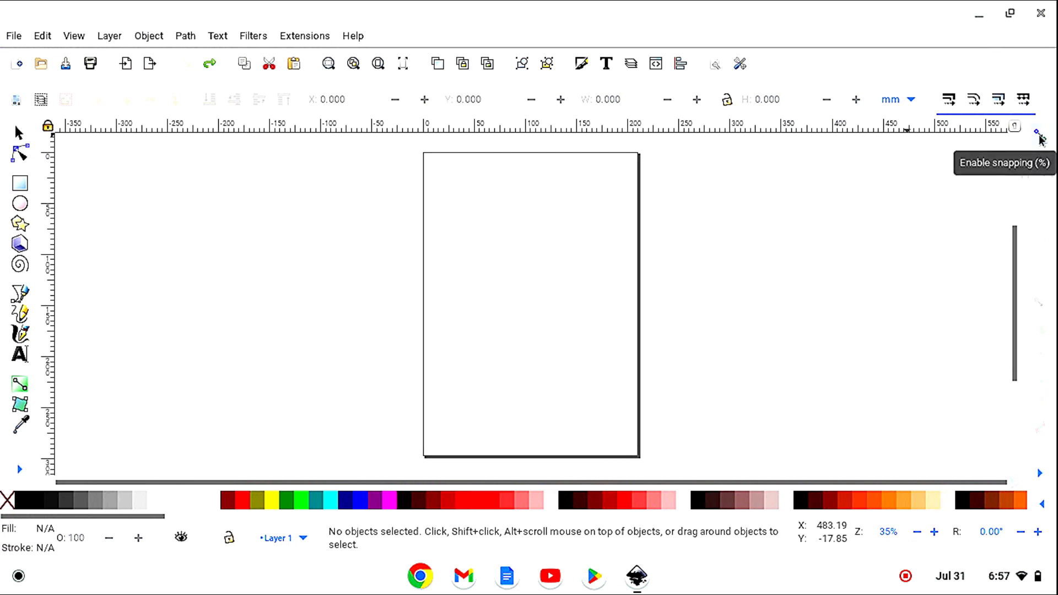
left_click(20, 471)
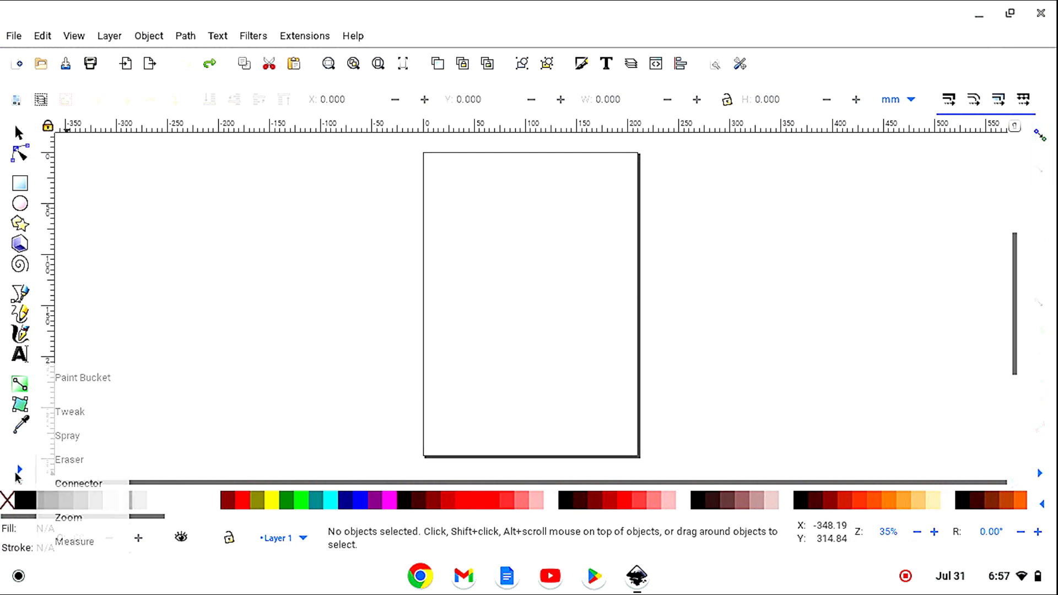
left_click(60, 517)
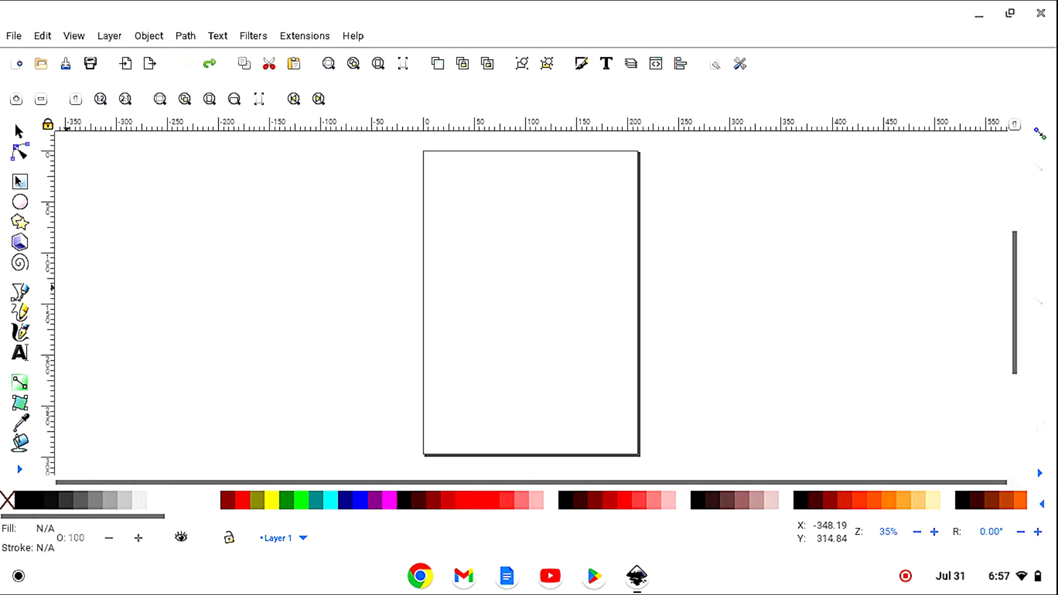
left_click(36, 100)
left_click(39, 100)
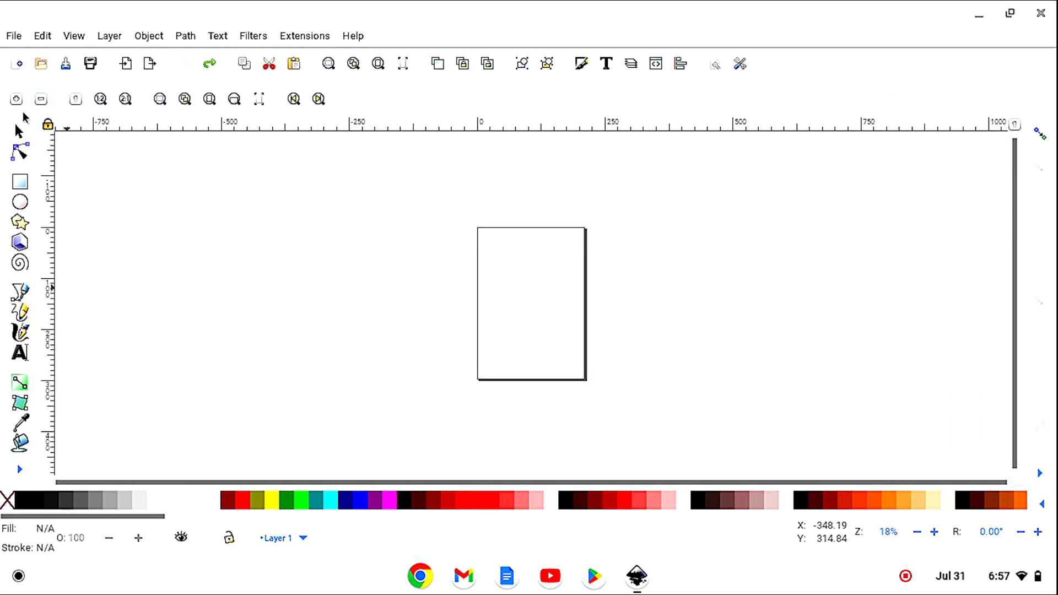
left_click(19, 132)
left_click(15, 38)
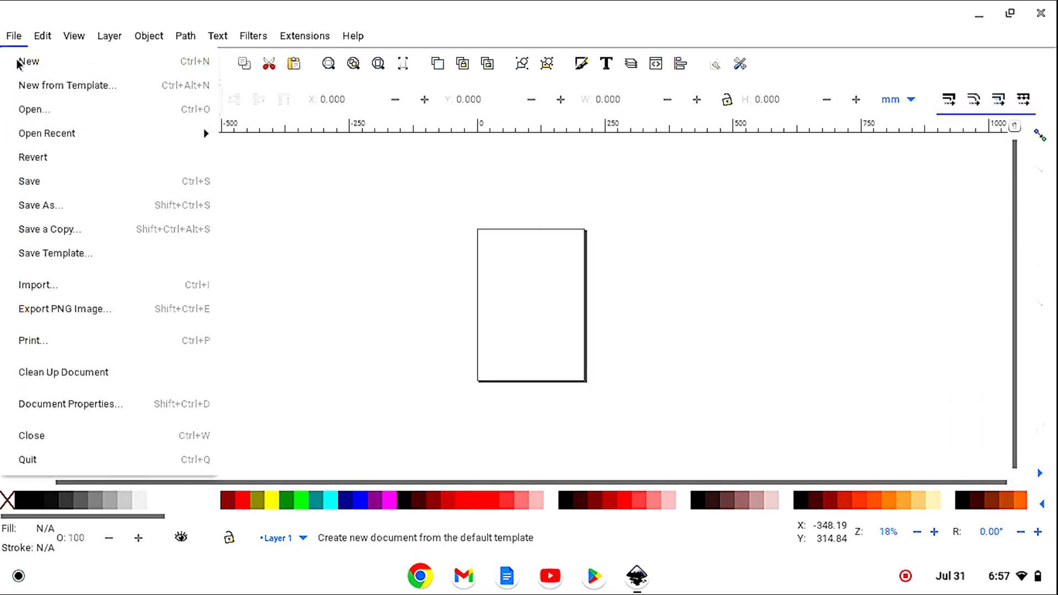
left_click(89, 405)
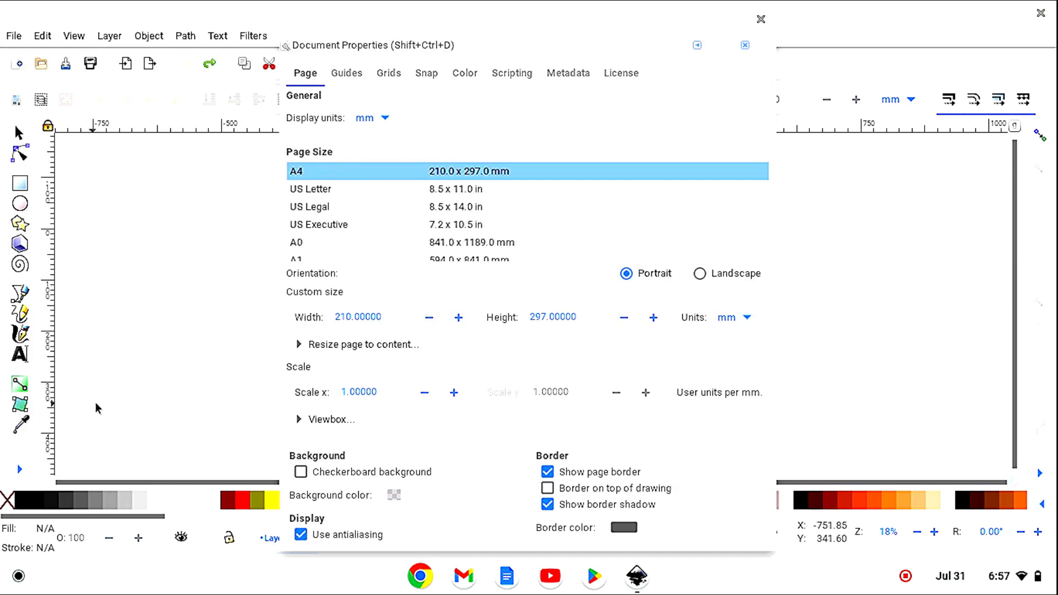
left_click(449, 190)
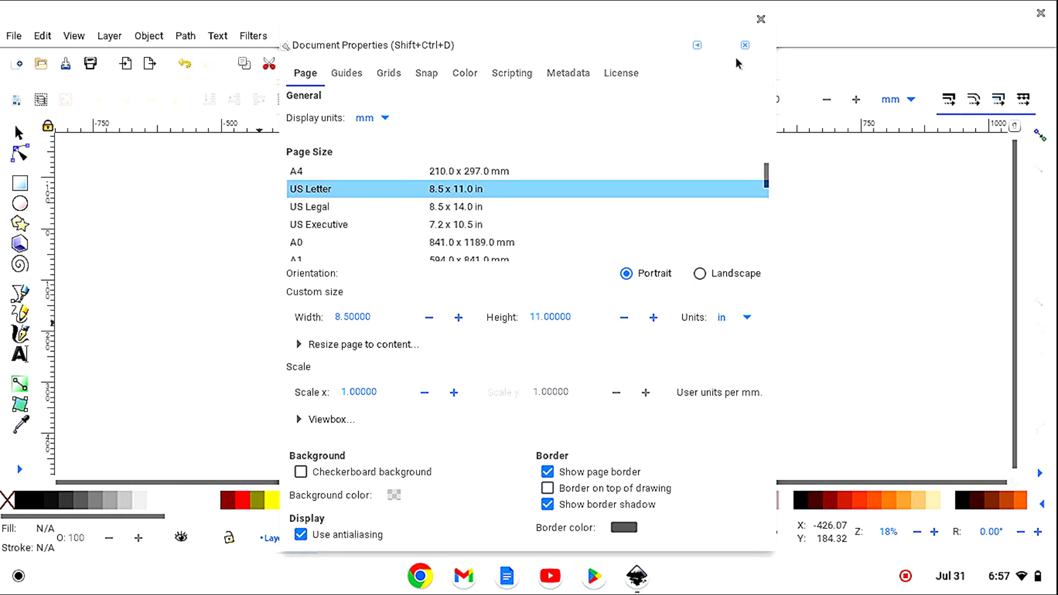
left_click(761, 20)
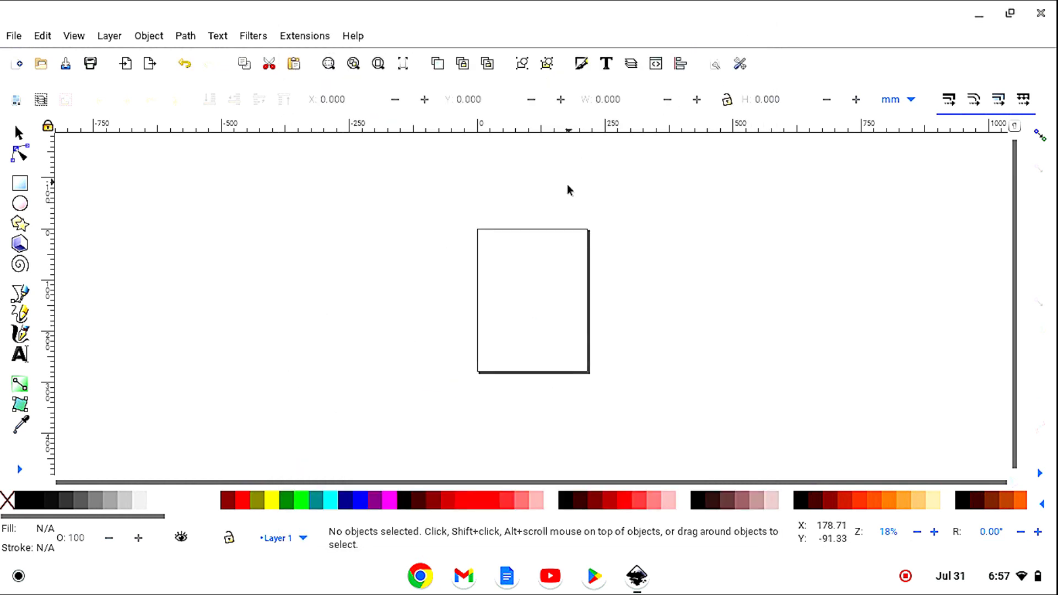
- Import Pacer headstock.jpg as an embedded image, with DPI from file and automatic rendering mode
left_click(126, 65)
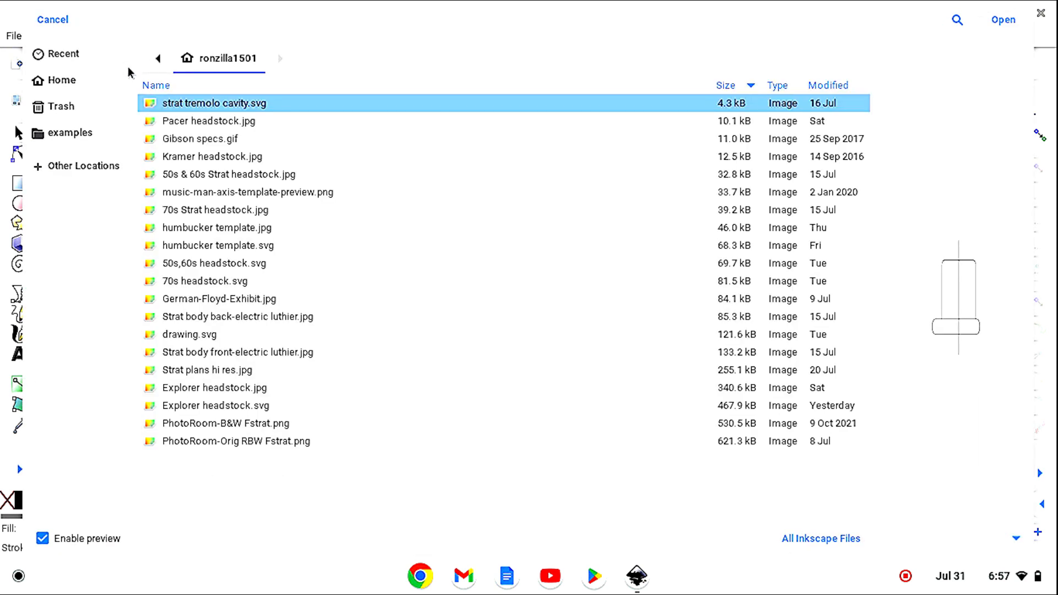
left_click(176, 122)
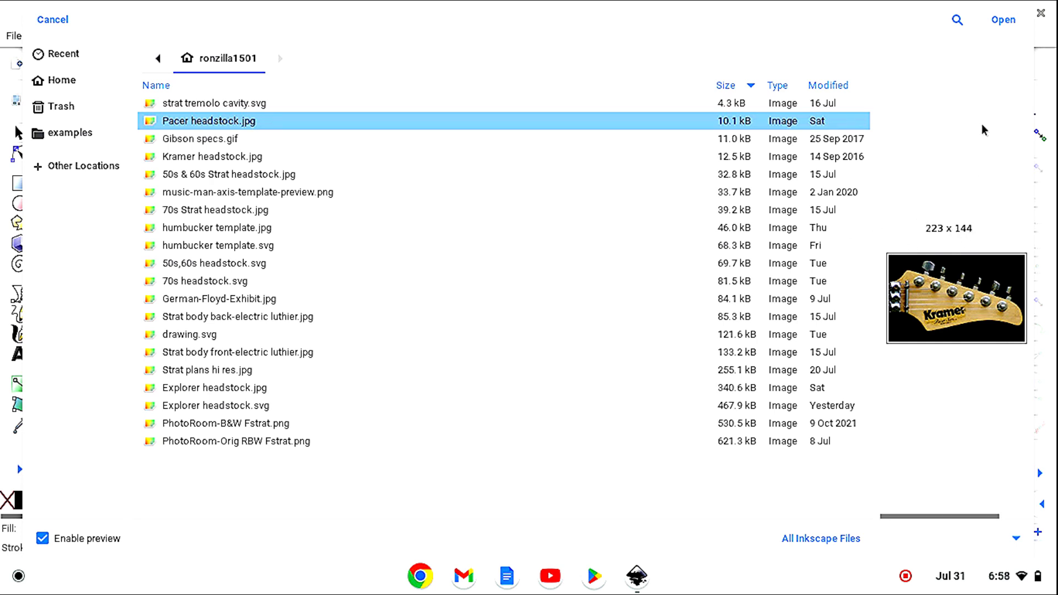
left_click(1004, 26)
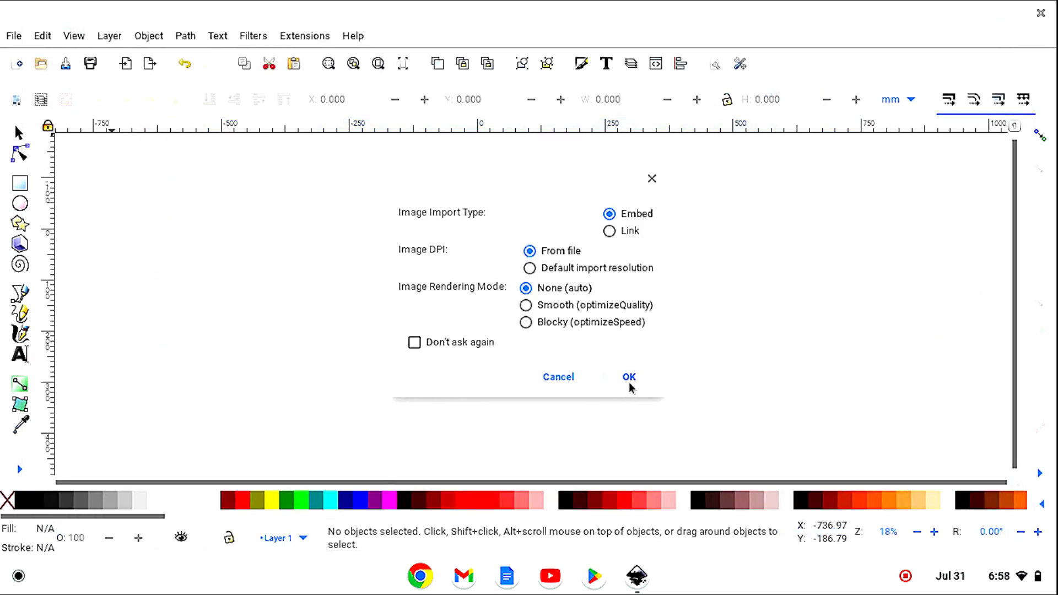
left_click(630, 380)
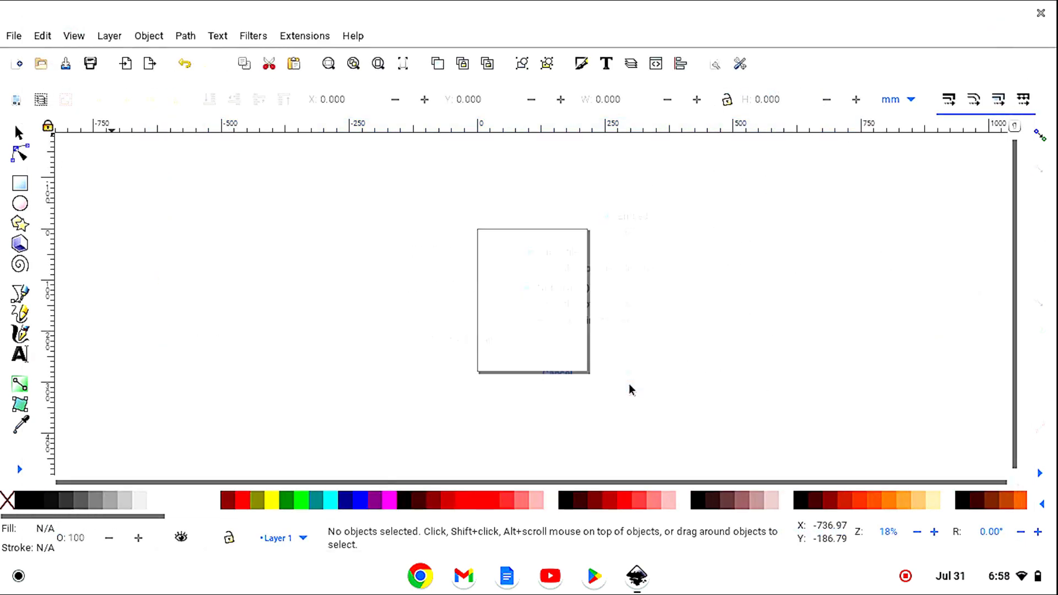
- Rotate the headstock image 90° counter-clockwise and enlarge it to about 147 x 228 mm with its proportions locked
left_click(727, 101)
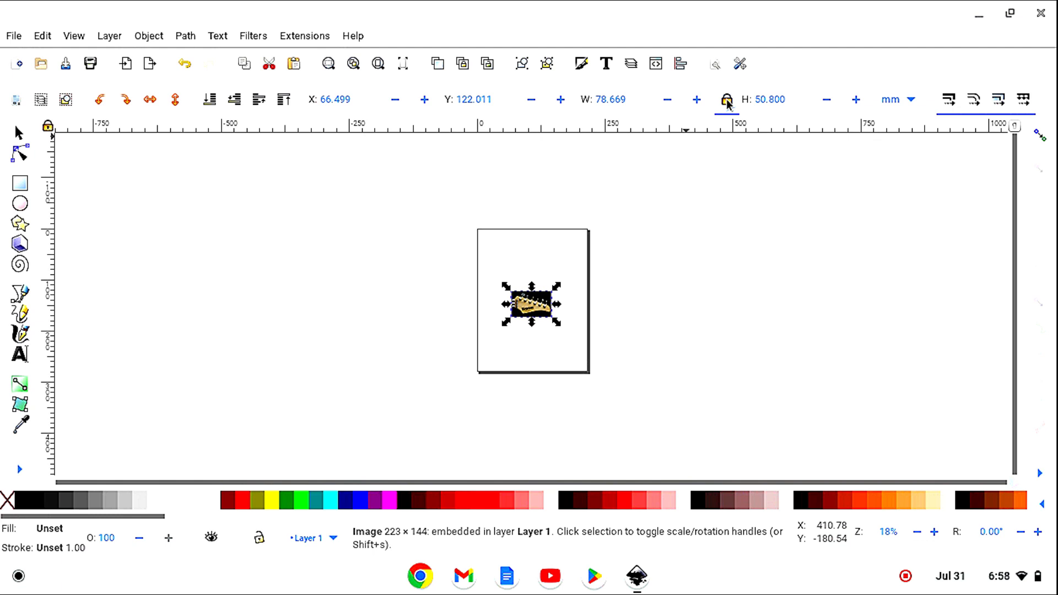
left_click(100, 102)
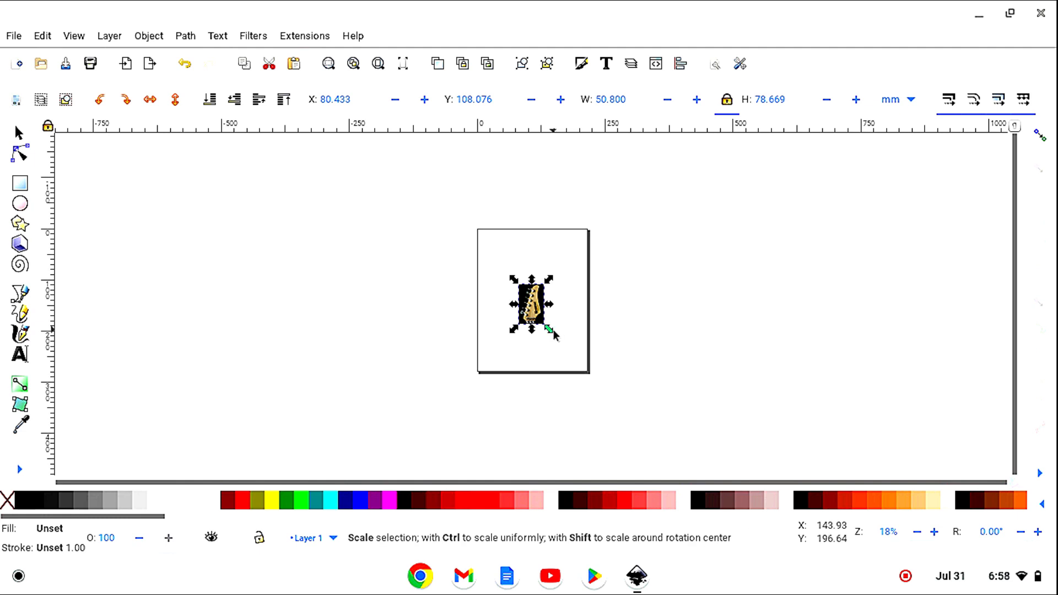
mouse_move(554, 330)
left_mouse_down()
mouse_move(619, 391)
mouse_move(571, 341)
mouse_move(561, 314)
left_mouse_up()
left_click_drag(581, 348, 562, 330)
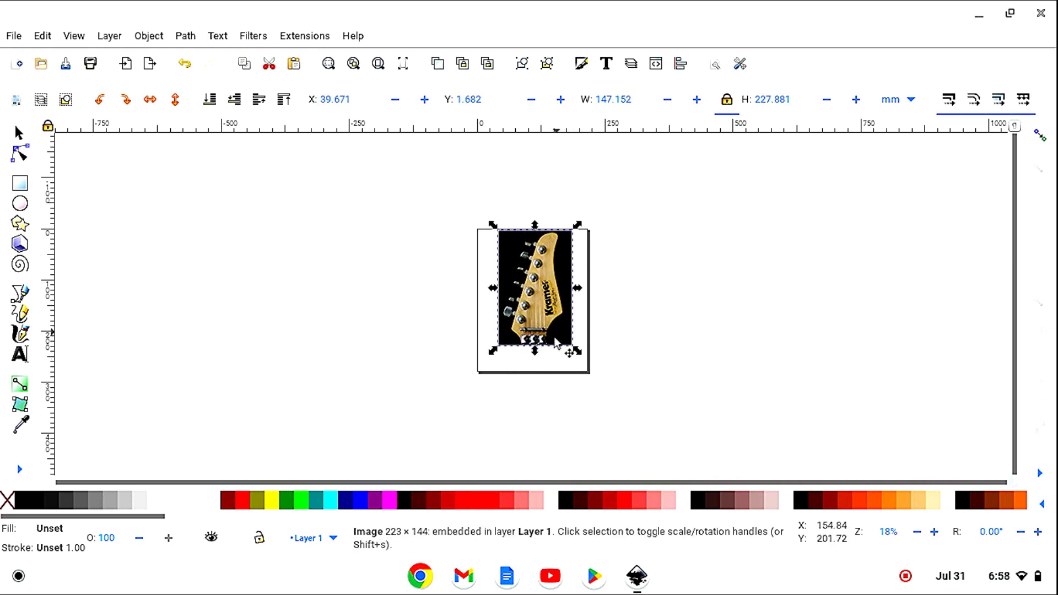
left_click(347, 254)
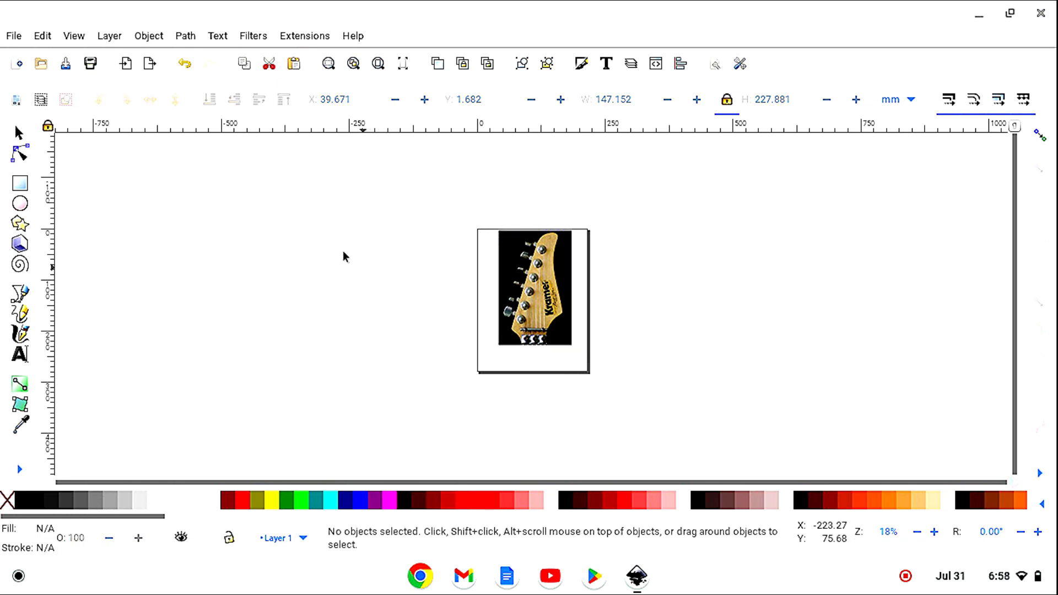
- Draw a rectangle about 86 x 32 mm beside the page and move the headstock image off the page, just above it
left_click(25, 189)
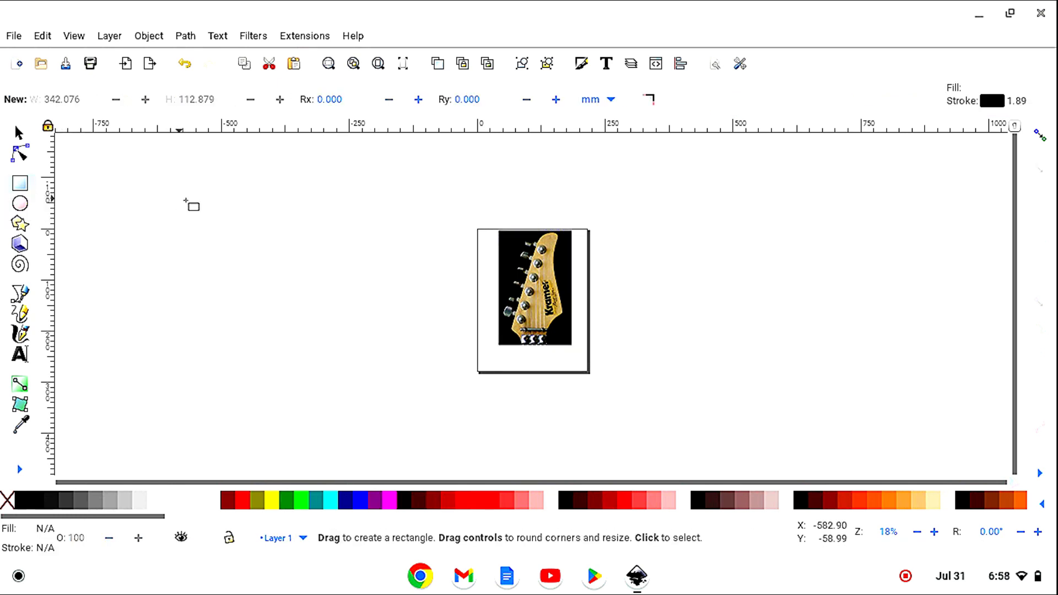
left_click_drag(373, 347, 418, 363)
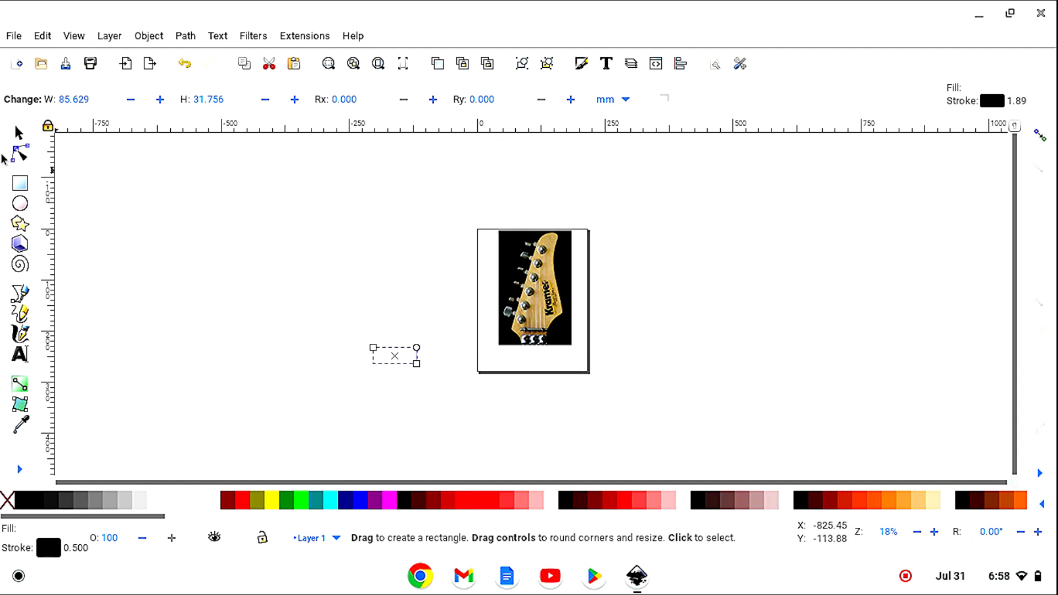
left_click(19, 133)
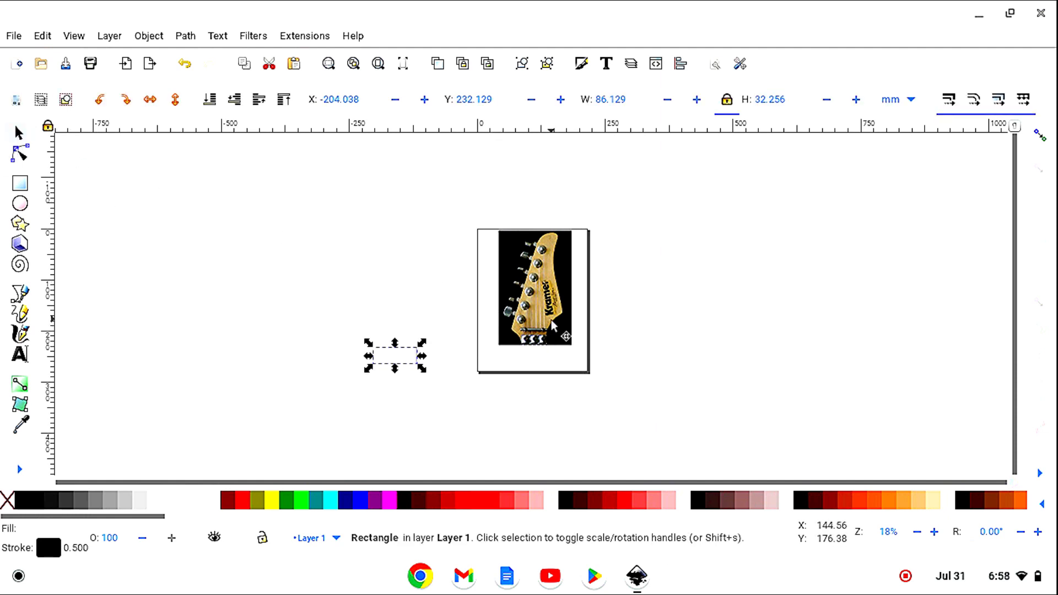
left_click_drag(551, 319, 411, 310)
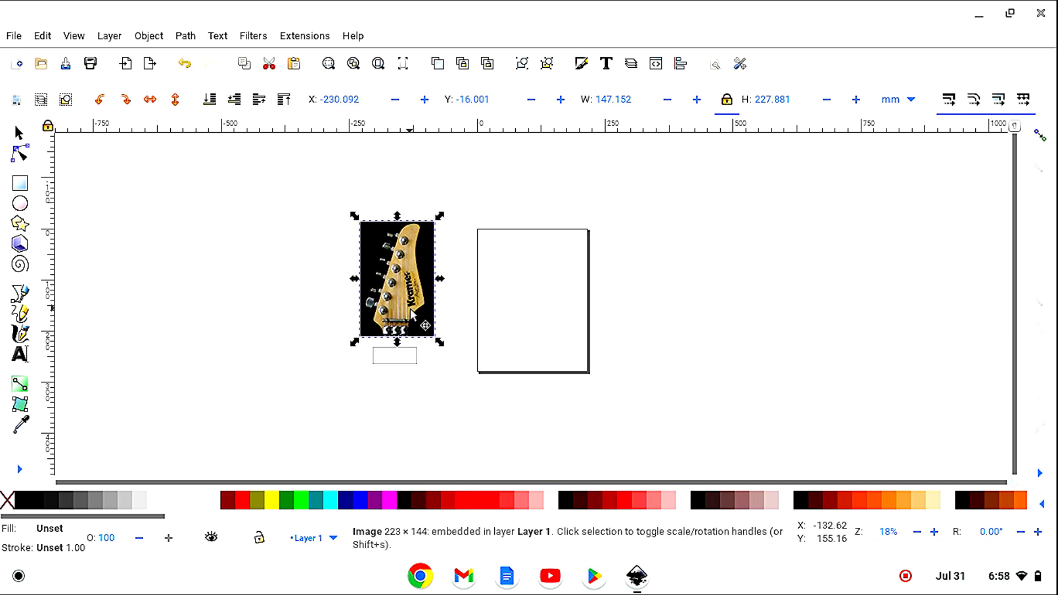
- Set the rectangle's width to 43 mm with proportions locked and move it over the nut end of the headstock image
left_click(416, 364)
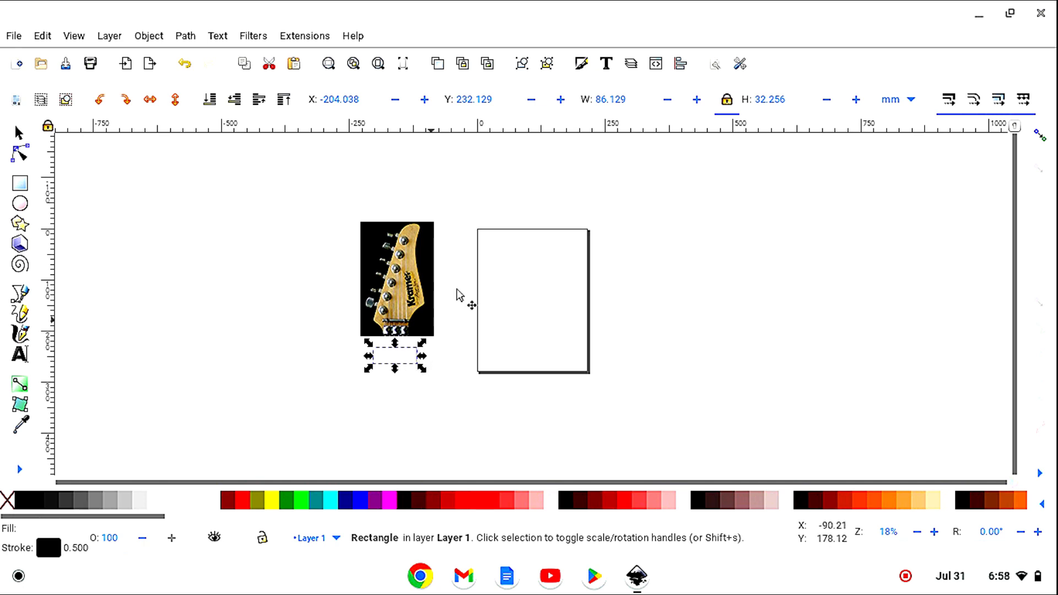
left_click(728, 101)
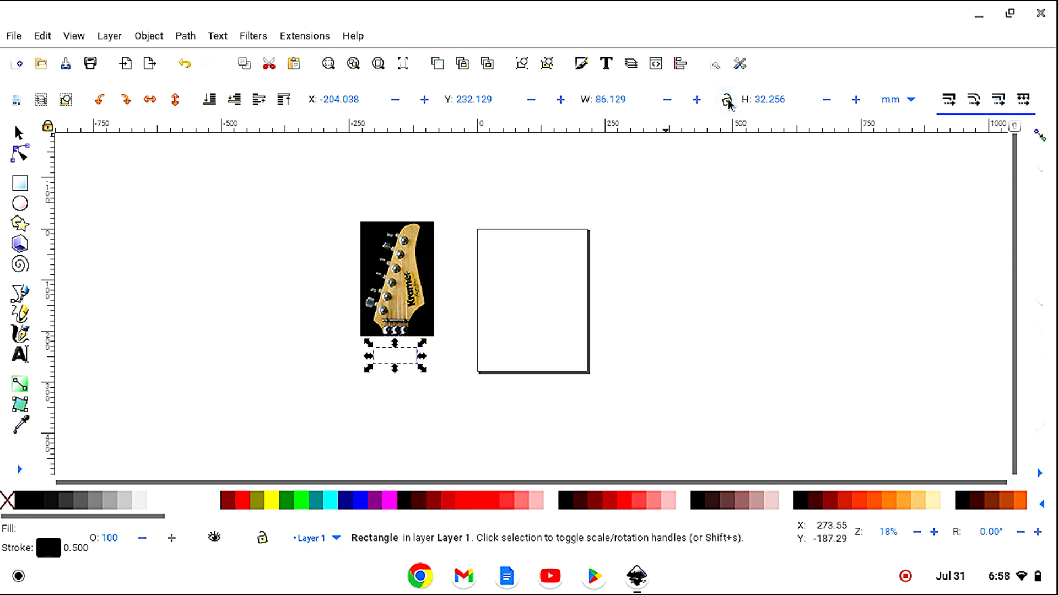
triple_click(625, 106)
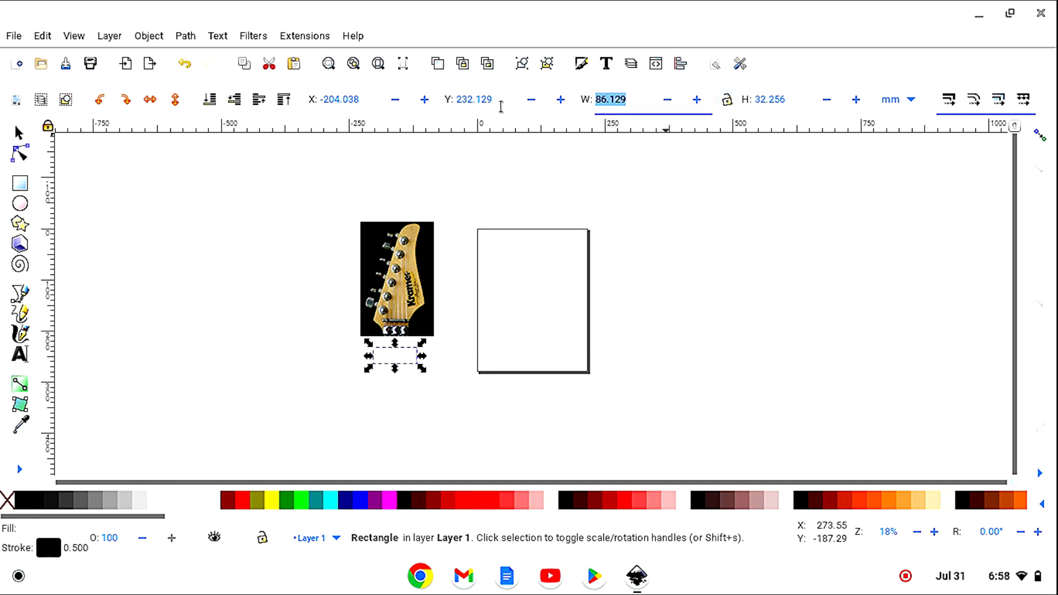
type("43.00")
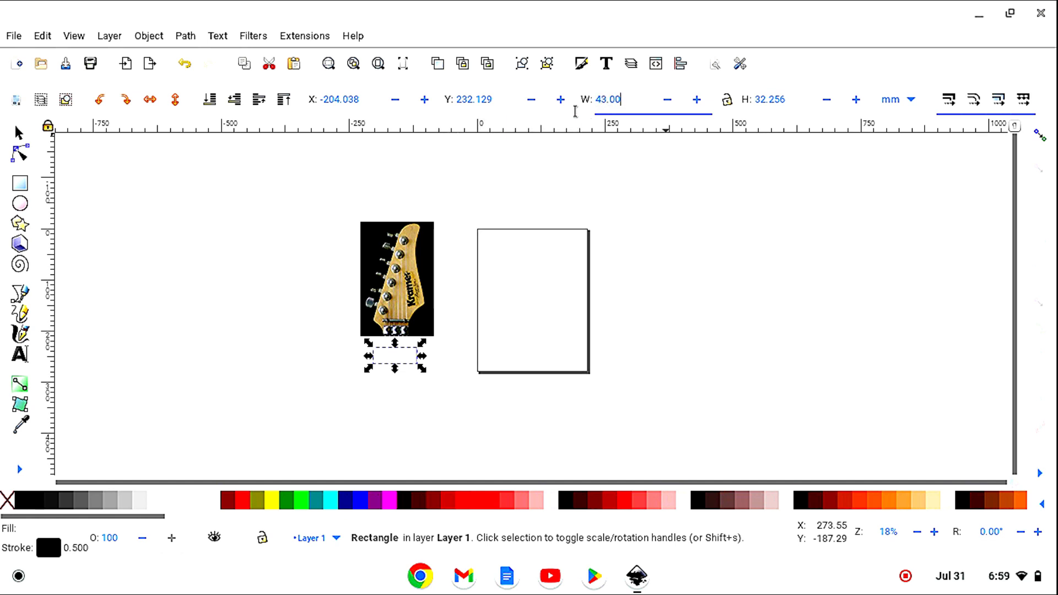
left_click(727, 101)
key("Return")
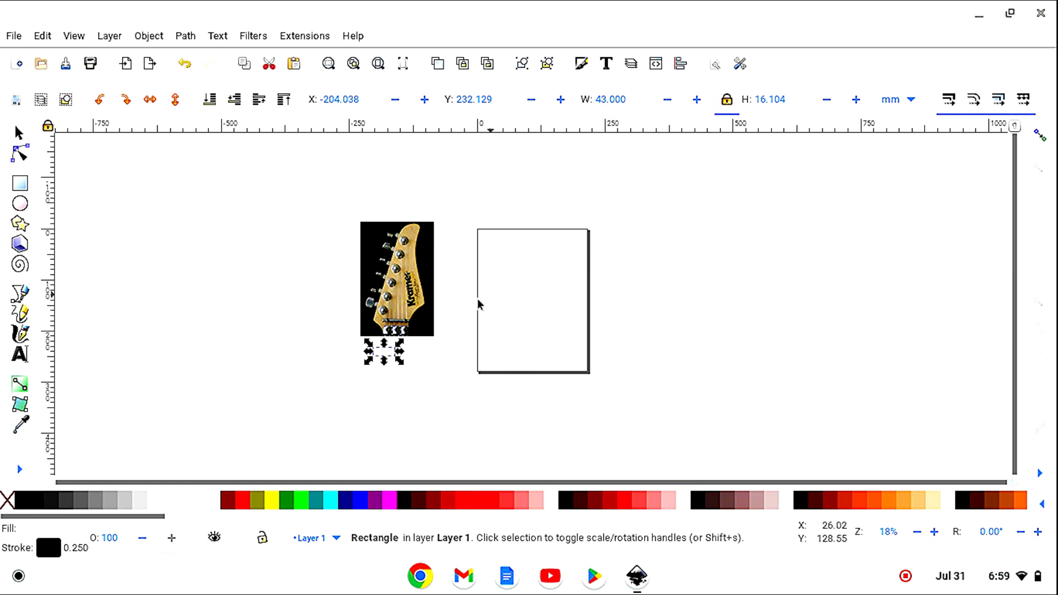
left_click_drag(392, 357, 404, 339)
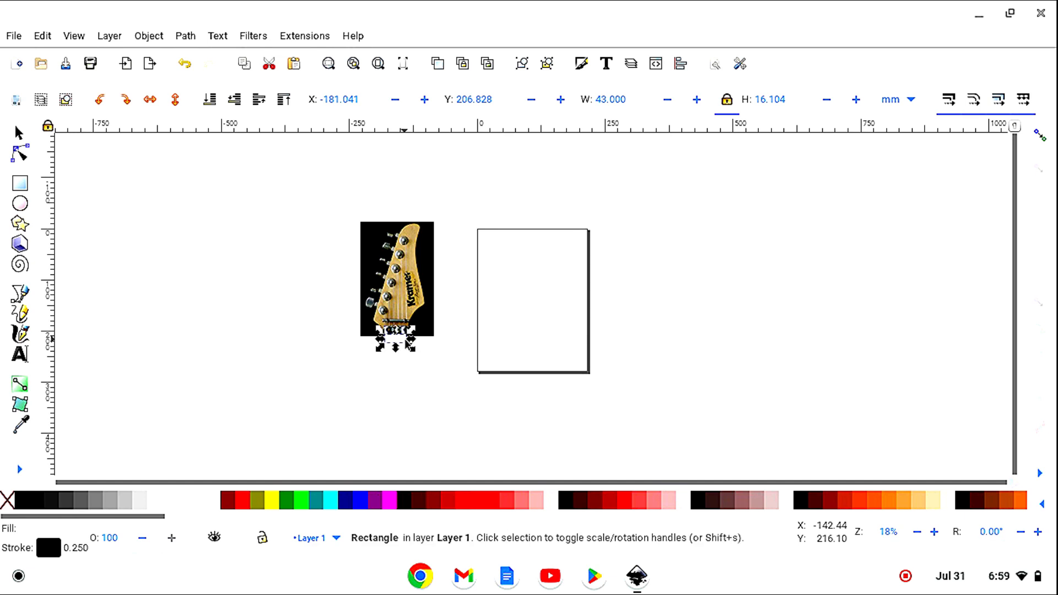
- Reduce the rectangle's height to about 13 mm and position it just below the nut end of the headstock image
left_click(18, 470)
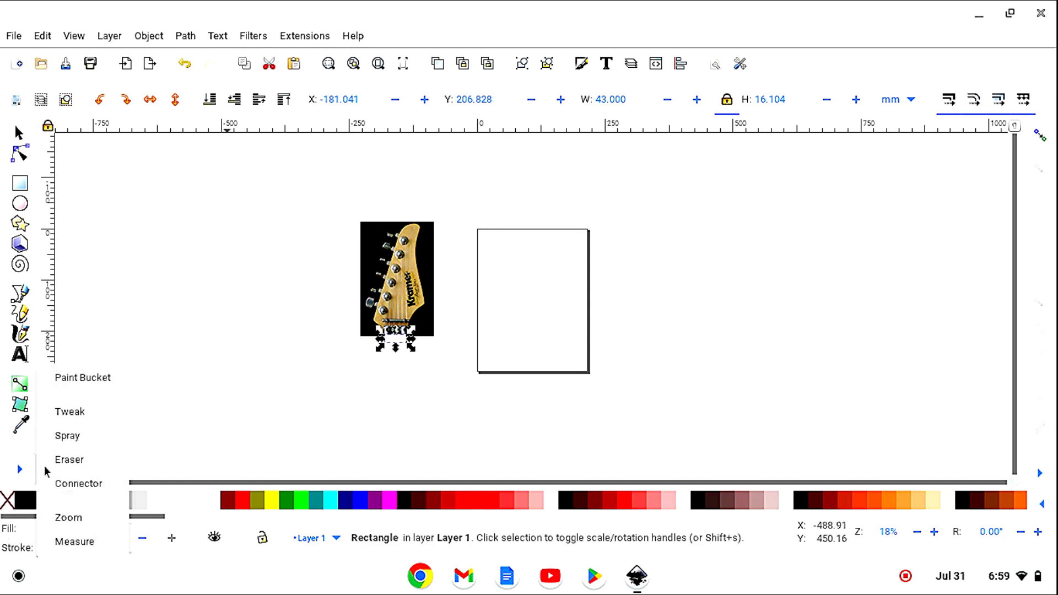
left_click(78, 519)
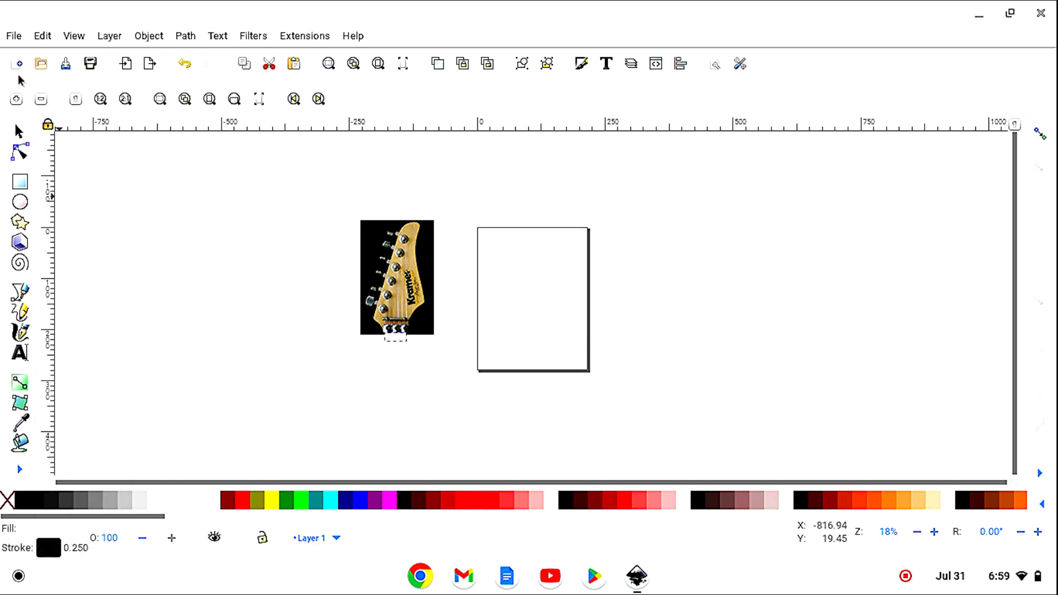
left_click(16, 101)
left_click(16, 100)
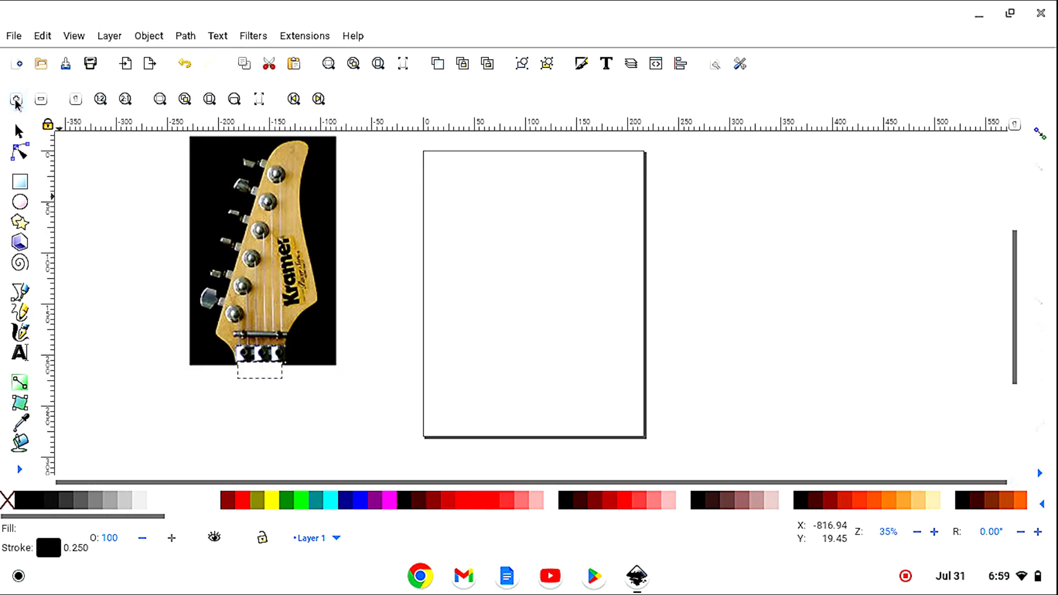
left_click(16, 101)
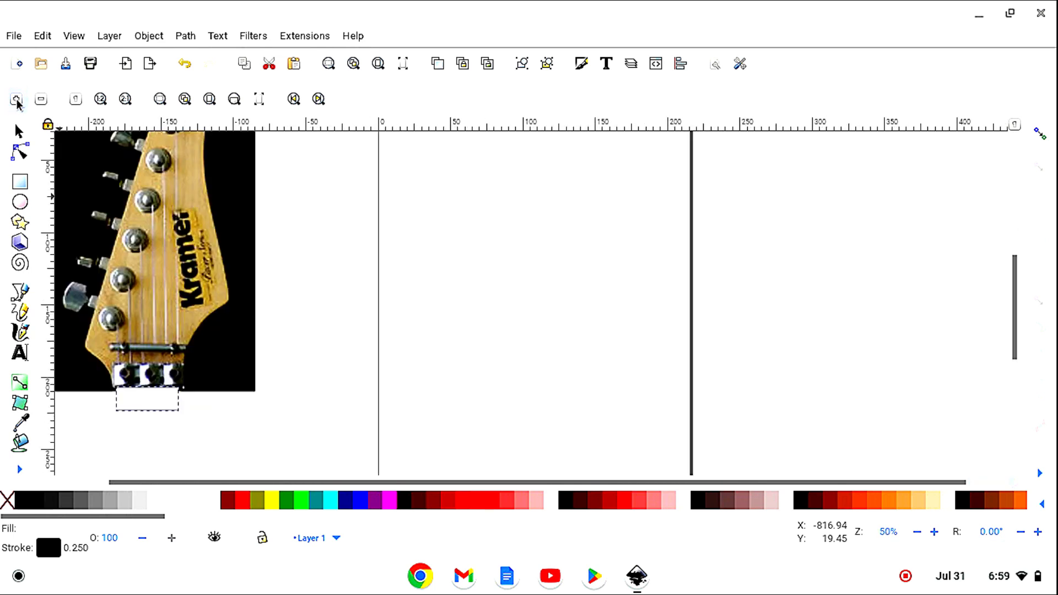
left_click(16, 101)
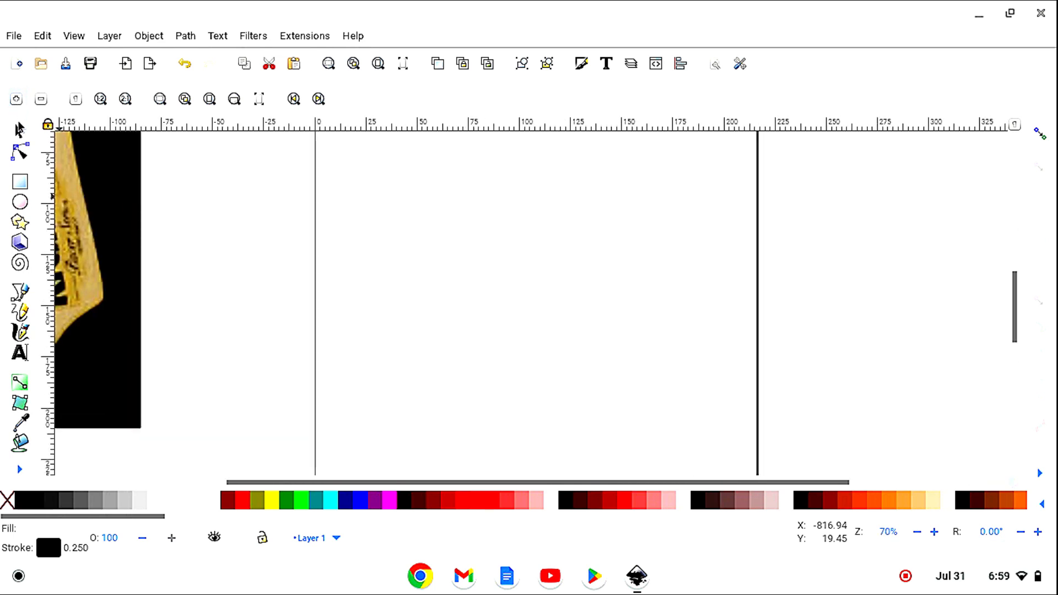
left_click_drag(449, 483, 255, 506)
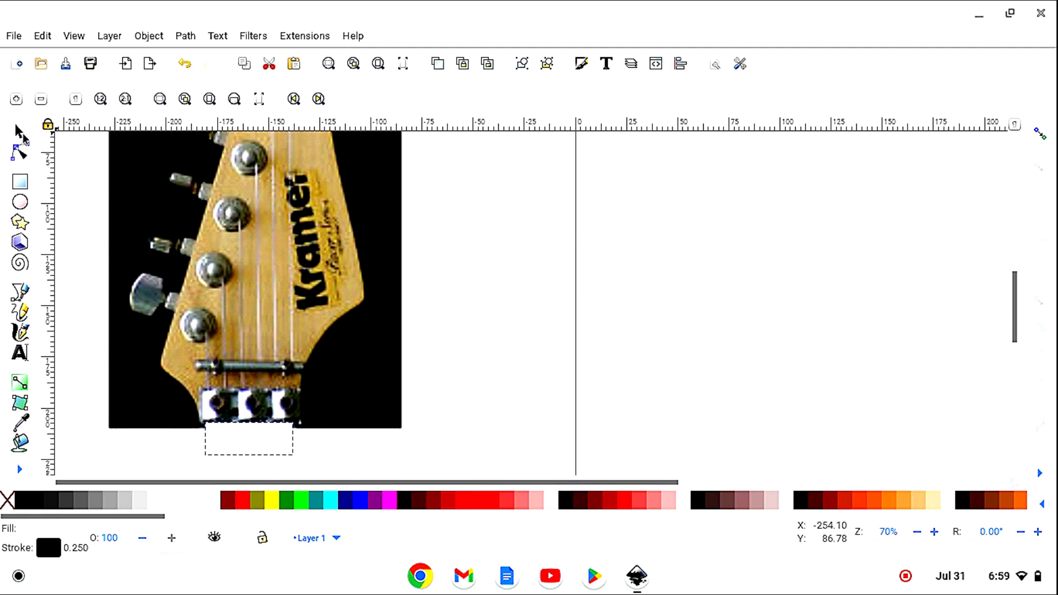
left_click(23, 137)
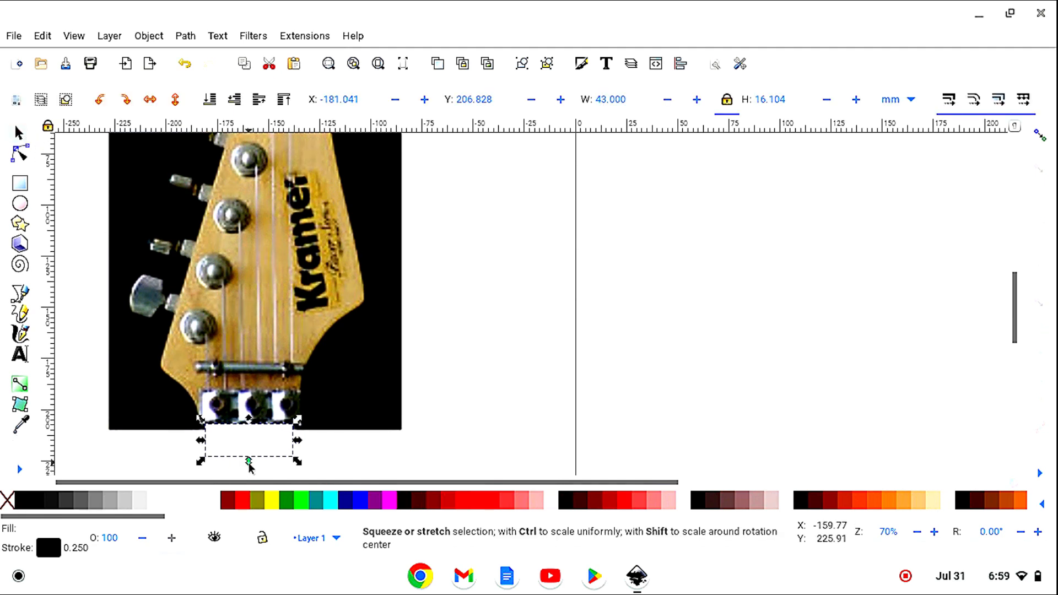
left_click_drag(249, 462, 248, 448)
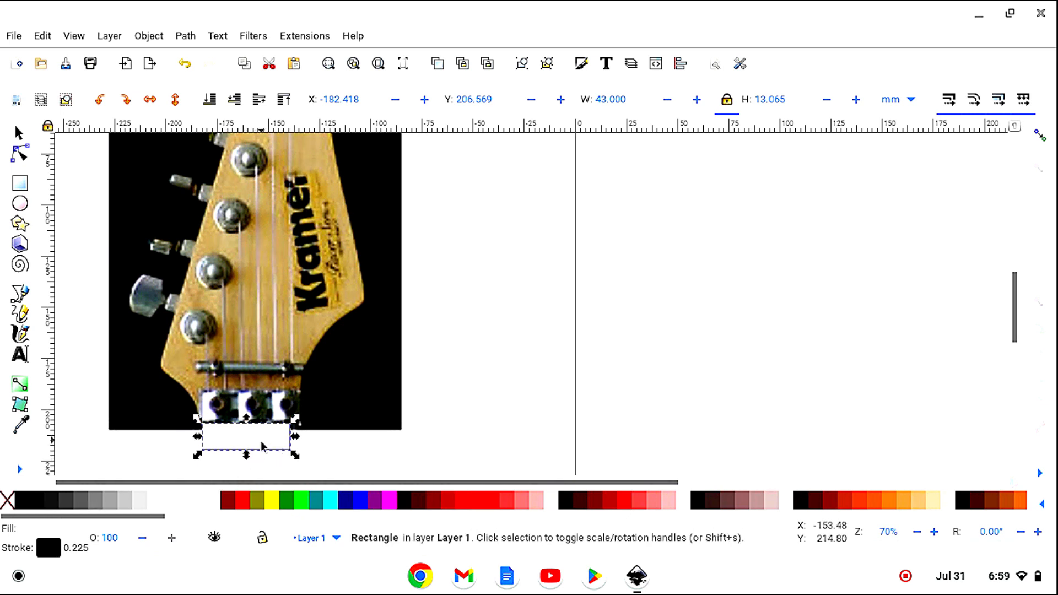
left_click_drag(263, 445, 271, 451)
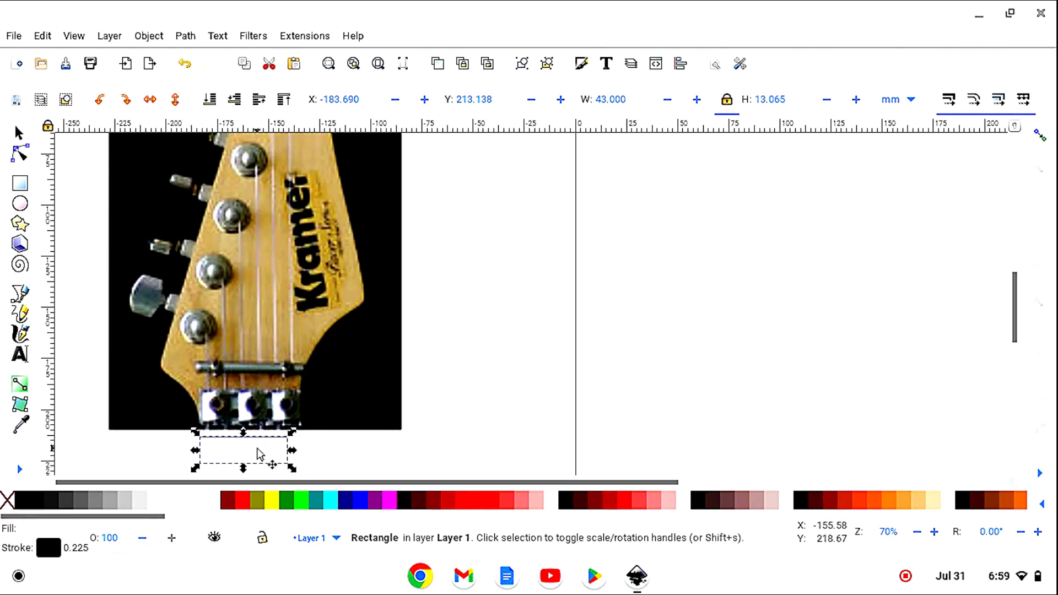
- Raise the rectangle to overlap the image's lower edge, shrink the headstock image to about 120 x 185 mm and align its nut end with the rectangle
mouse_move(261, 454)
left_mouse_down()
mouse_move(276, 454)
mouse_move(262, 454)
left_mouse_up()
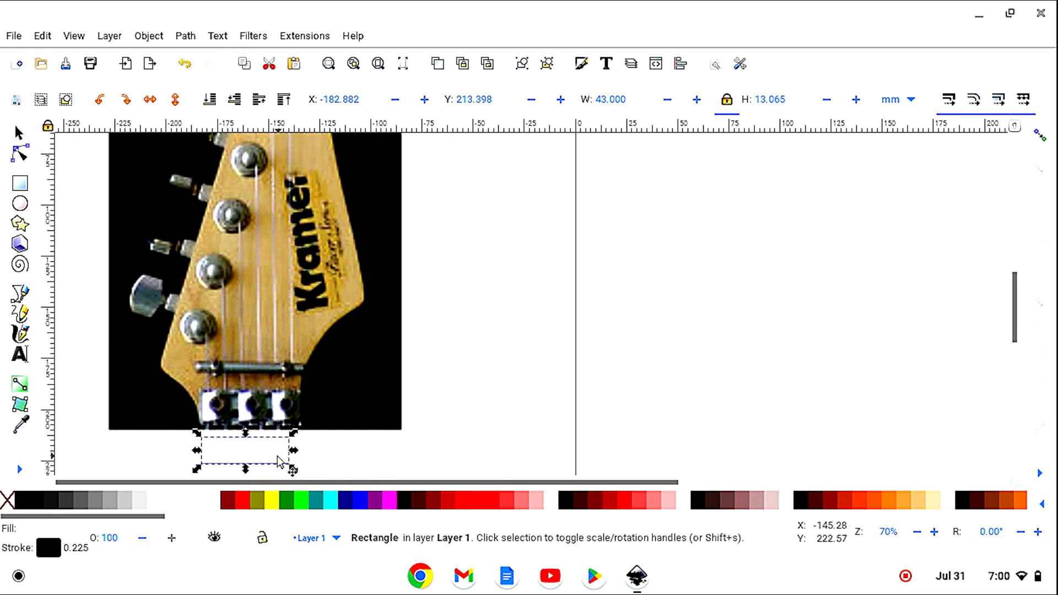
left_click_drag(281, 458, 280, 439)
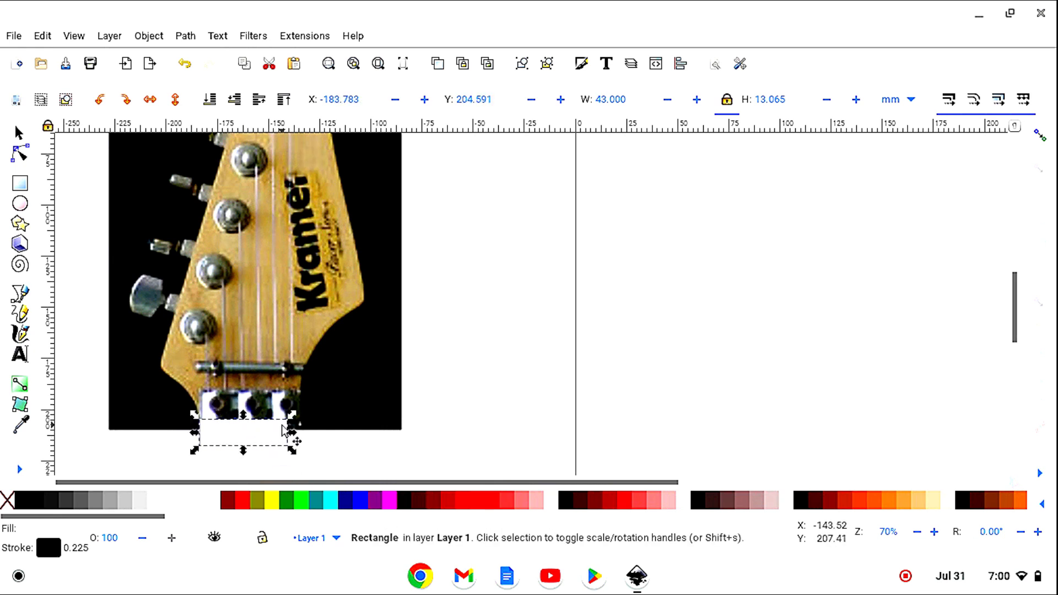
left_click(307, 427)
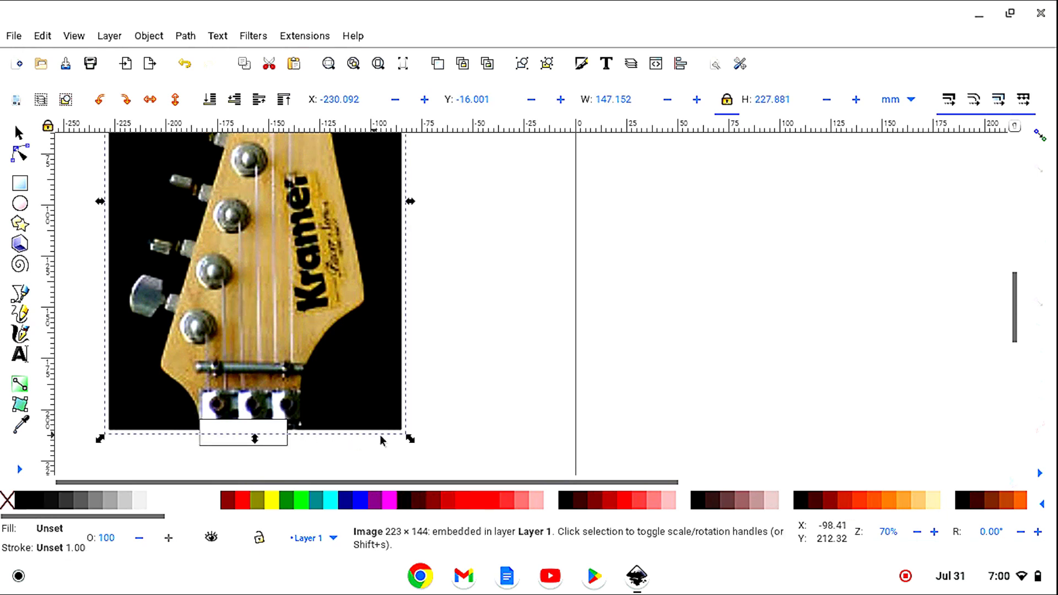
left_click_drag(413, 441, 380, 405)
left_click_drag(350, 360, 354, 436)
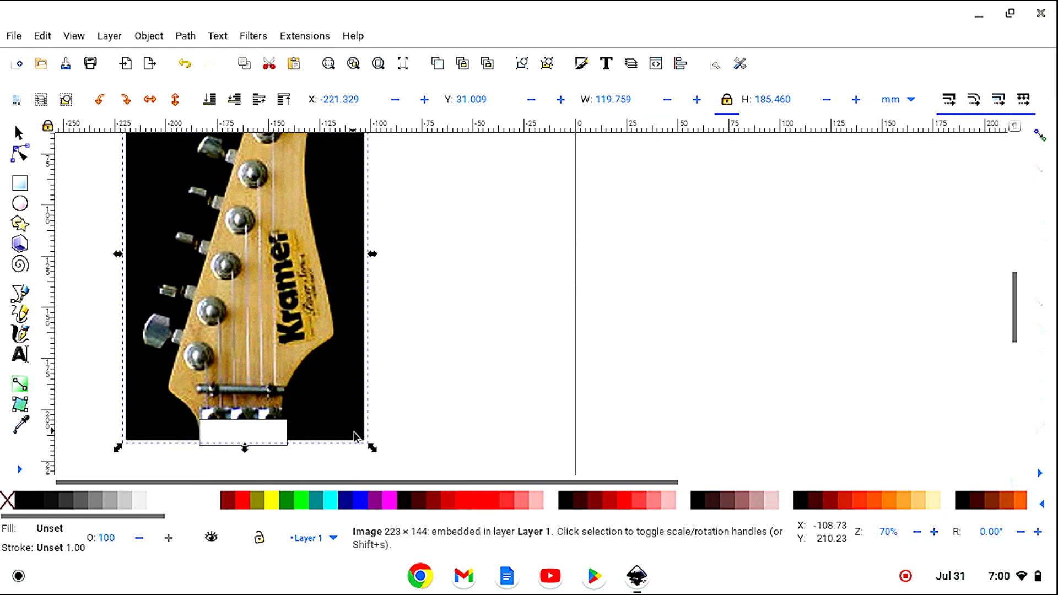
- Apply the Opacity filter with a global opacity of 0.48 to the rectangle and place it over the nut clamps in the image
left_click(261, 443)
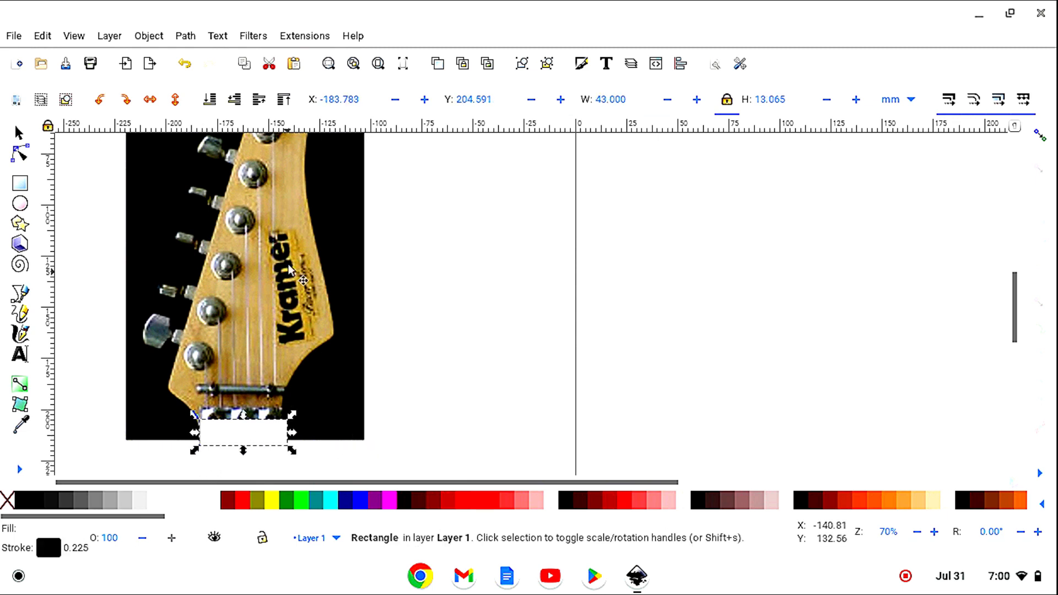
left_click(262, 39)
mouse_move(288, 187)
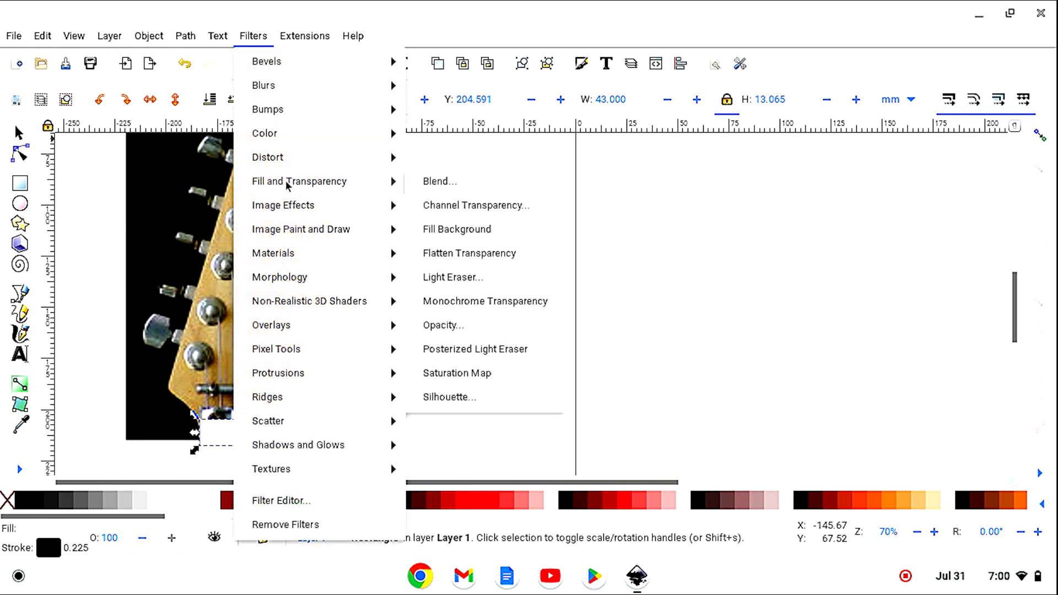
left_click(447, 326)
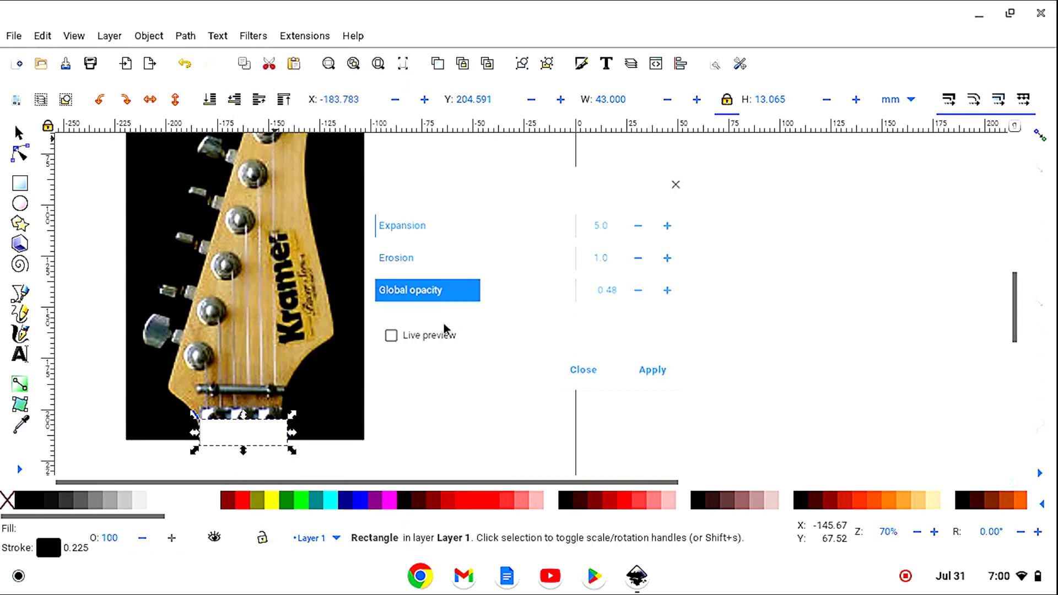
left_click(641, 377)
left_click(594, 372)
left_click_drag(272, 445, 274, 431)
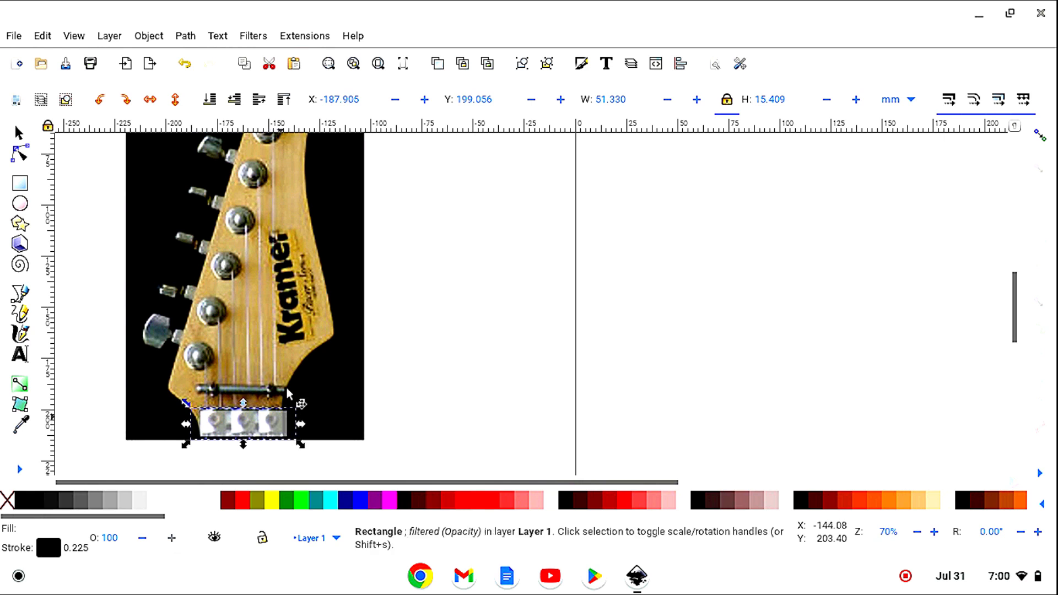
- Enlarge the headstock image to about 124 x 193 mm to match the nut's width to the rectangle, repositioning the rectangle over the clamps
left_click(300, 339)
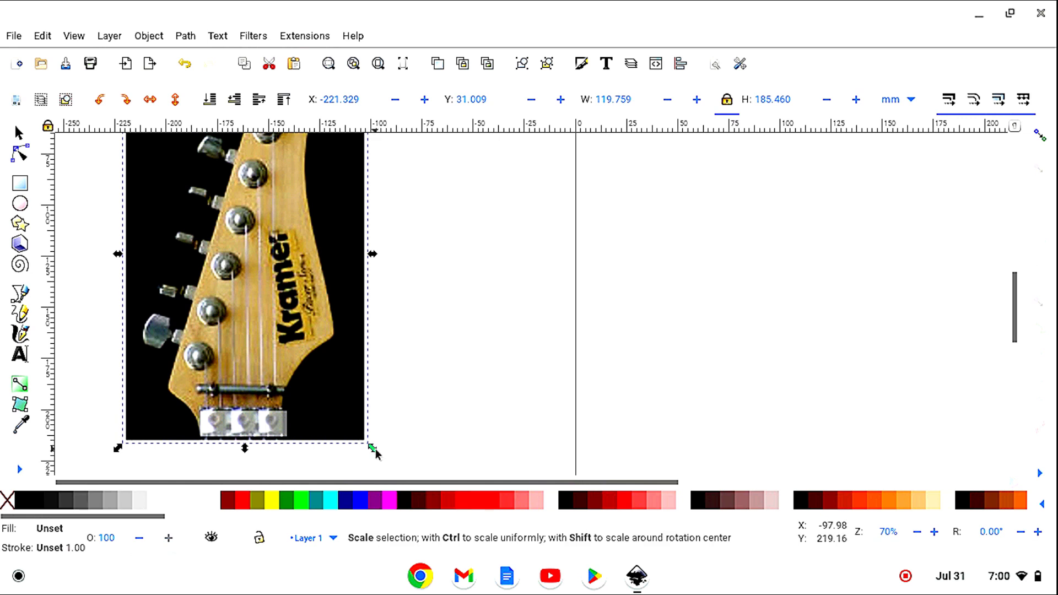
left_click_drag(372, 448, 405, 456)
mouse_move(270, 432)
left_mouse_down()
mouse_move(279, 450)
mouse_move(273, 441)
left_mouse_up()
left_click(335, 433)
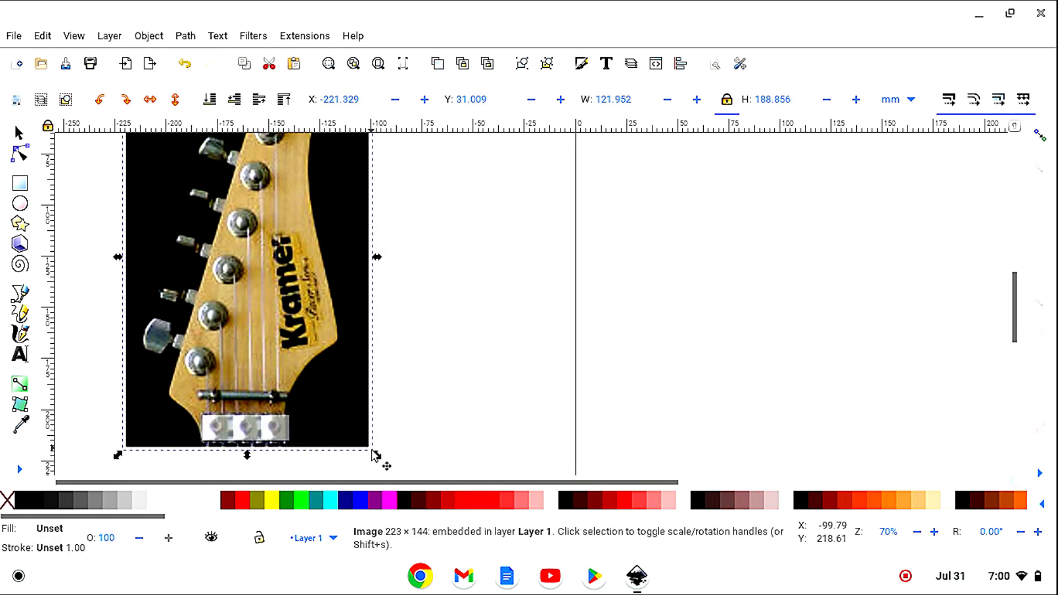
left_click_drag(380, 460, 391, 460)
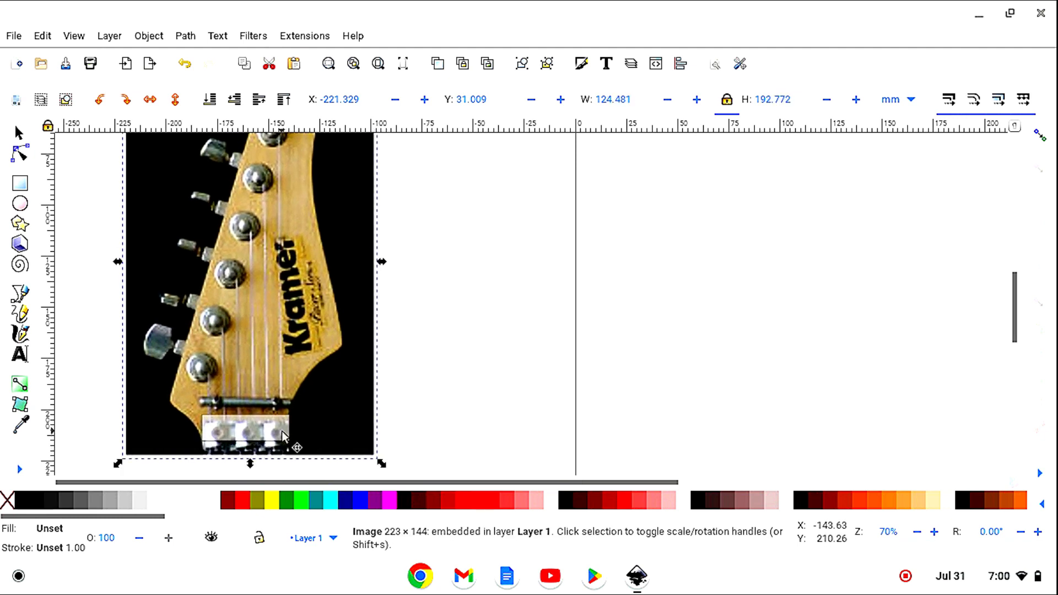
left_click_drag(282, 432, 284, 448)
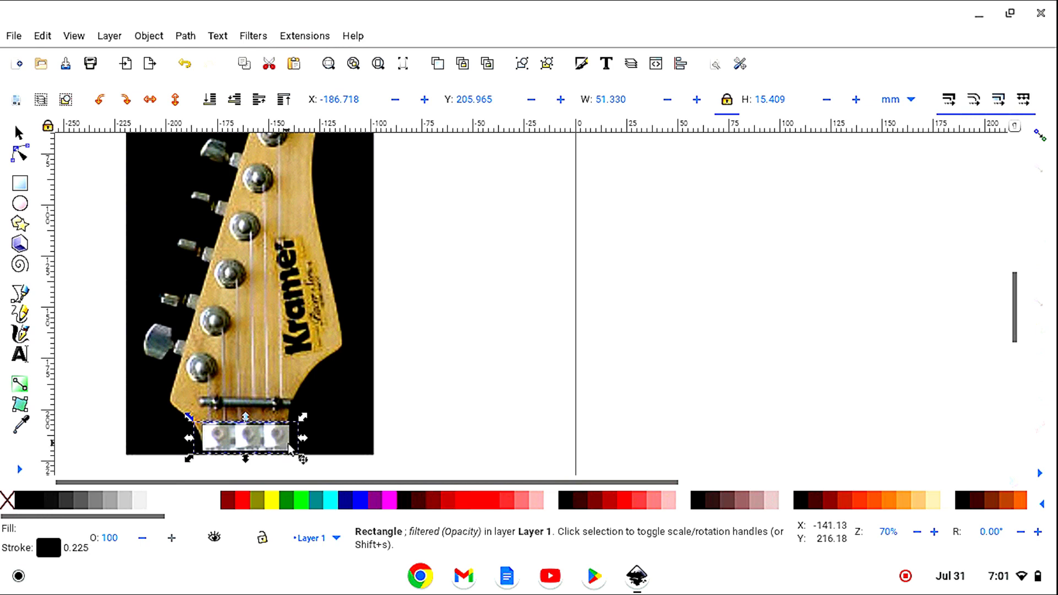
- Check the fit of the translucent rectangle against the neck's edges up close and nudge it slightly into line over the nut clamps
left_click(19, 469)
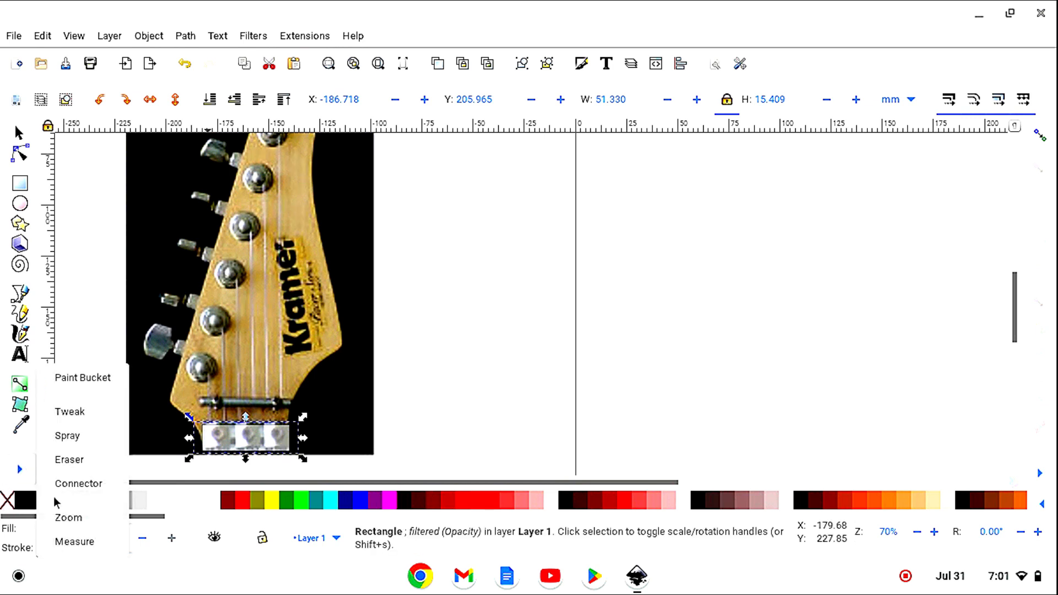
left_click(75, 520)
left_click(16, 99)
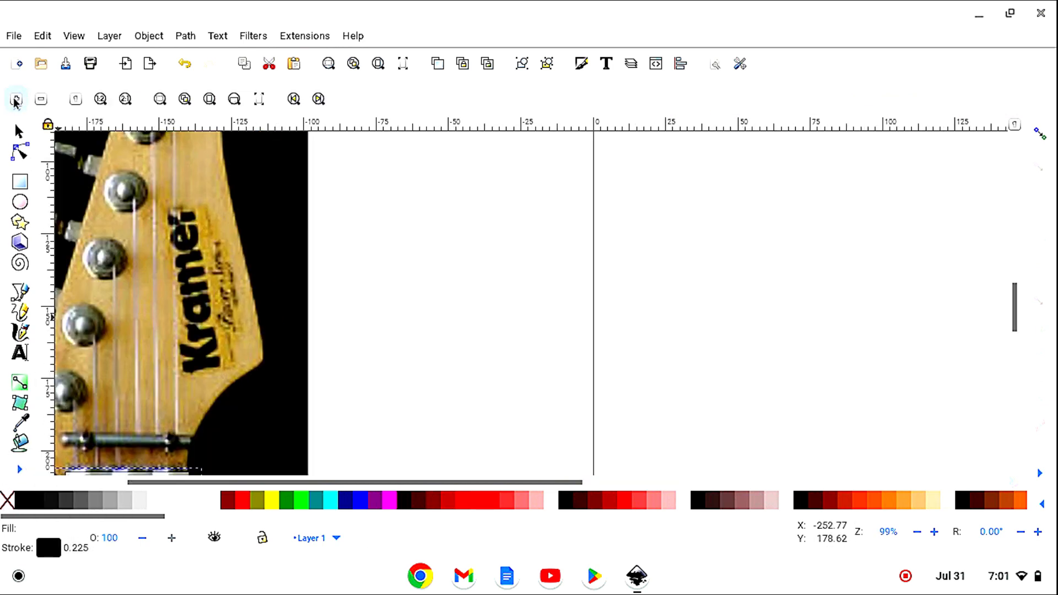
left_click(15, 100)
left_click(20, 135)
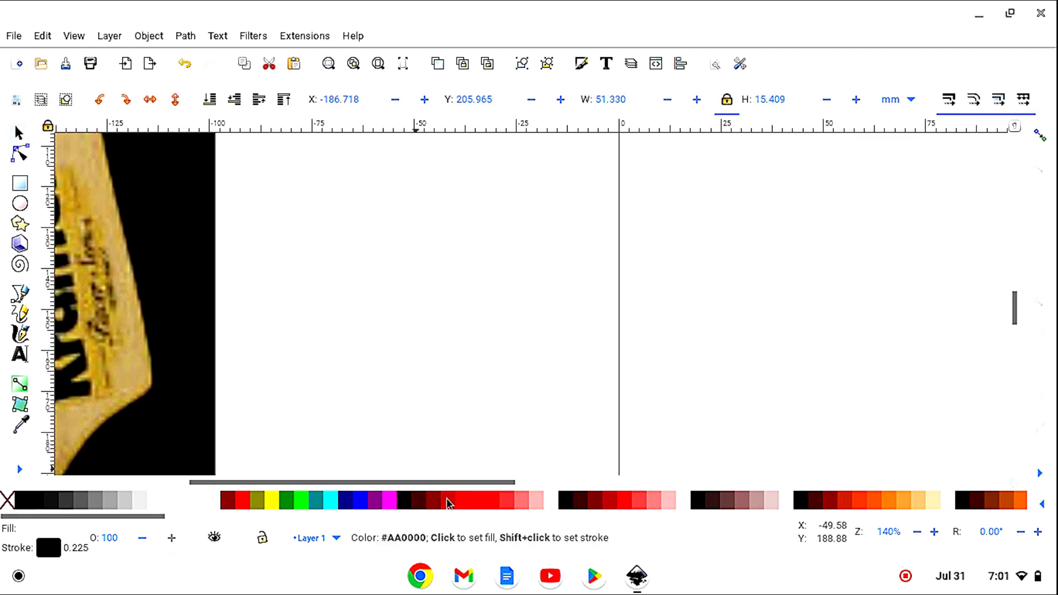
left_click_drag(444, 484, 311, 501)
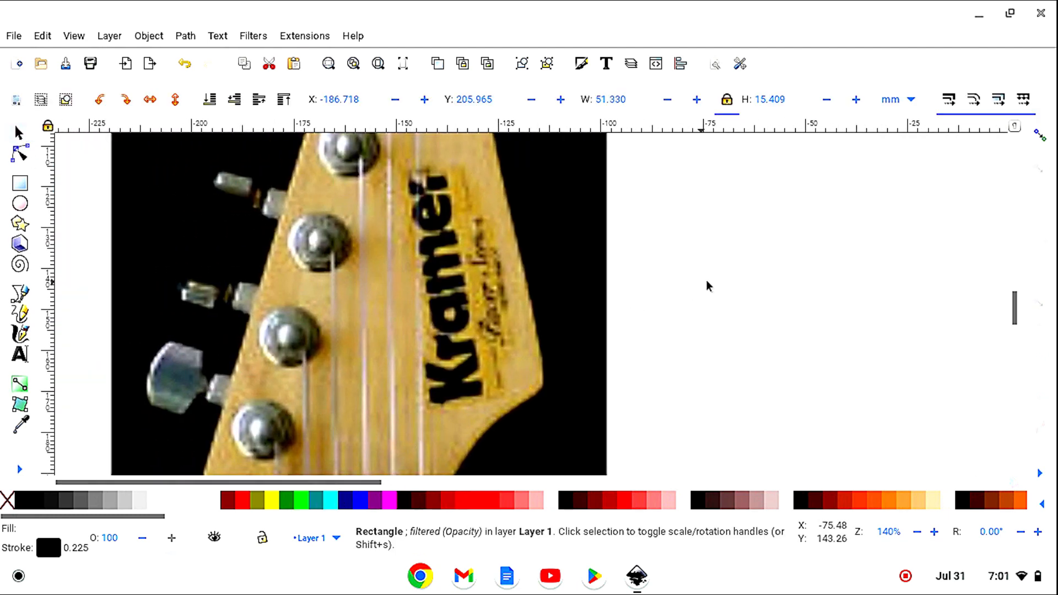
scroll(706, 280, "down", 5)
scroll(700, 283, "down", 2)
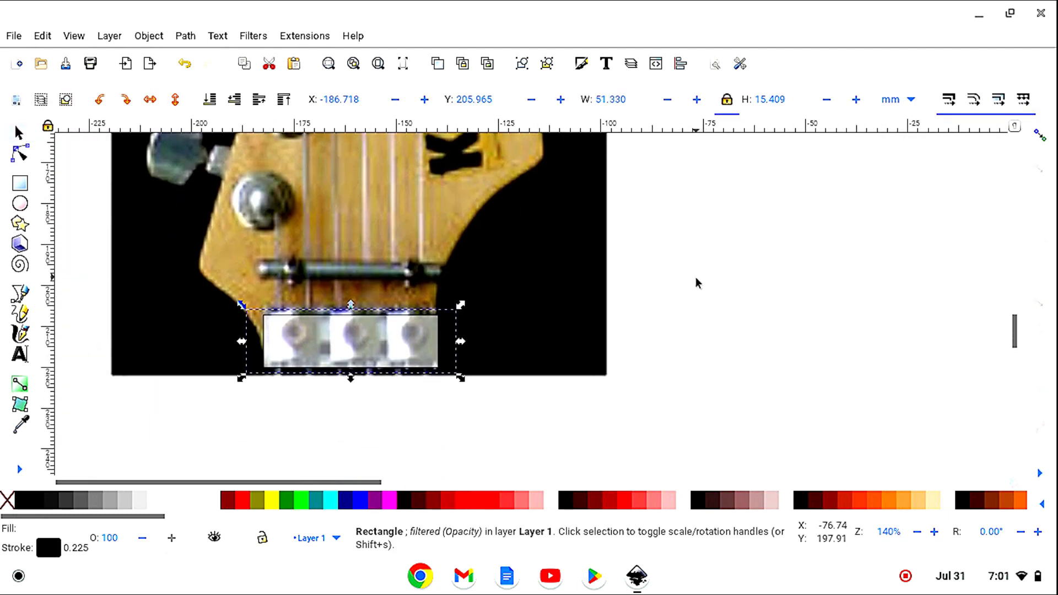
mouse_move(415, 370)
left_mouse_down()
mouse_move(438, 386)
mouse_move(415, 369)
left_mouse_up()
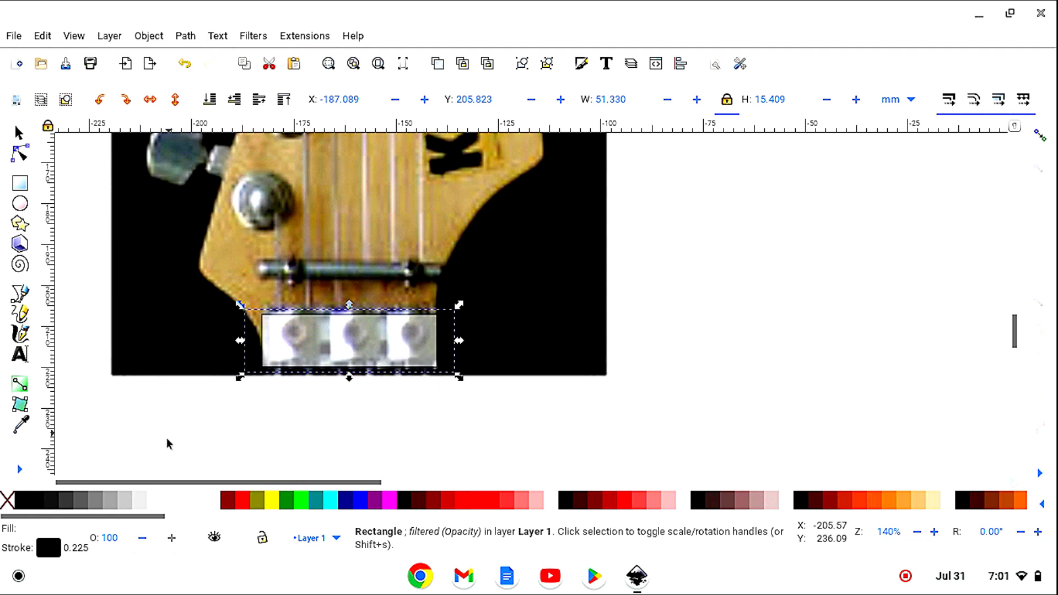
- Move the reference rectangle off the image onto the lower part of the page and remove its filter
left_click(19, 470)
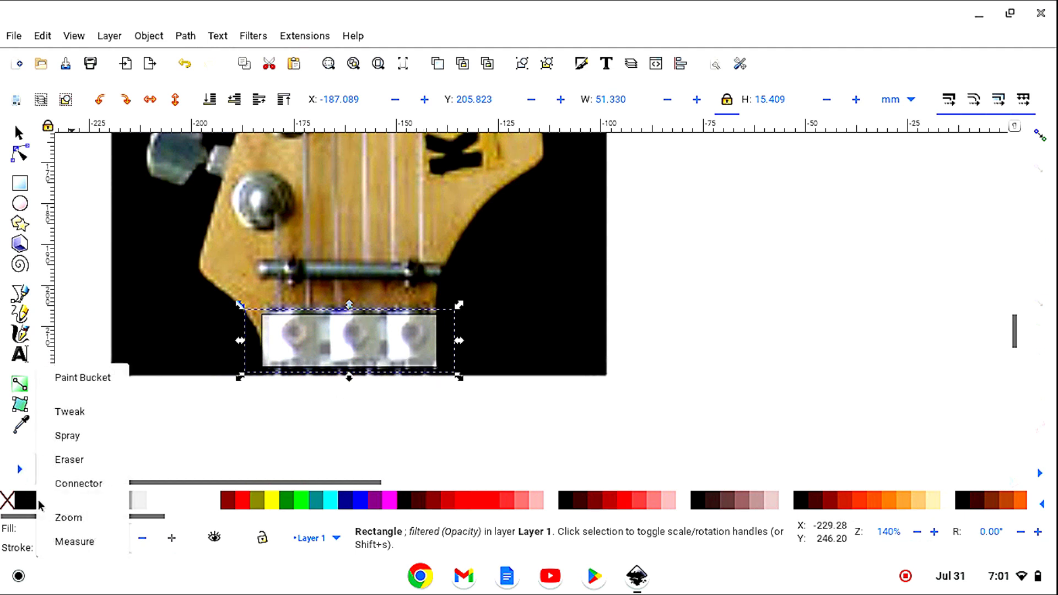
left_click(65, 518)
left_click(40, 100)
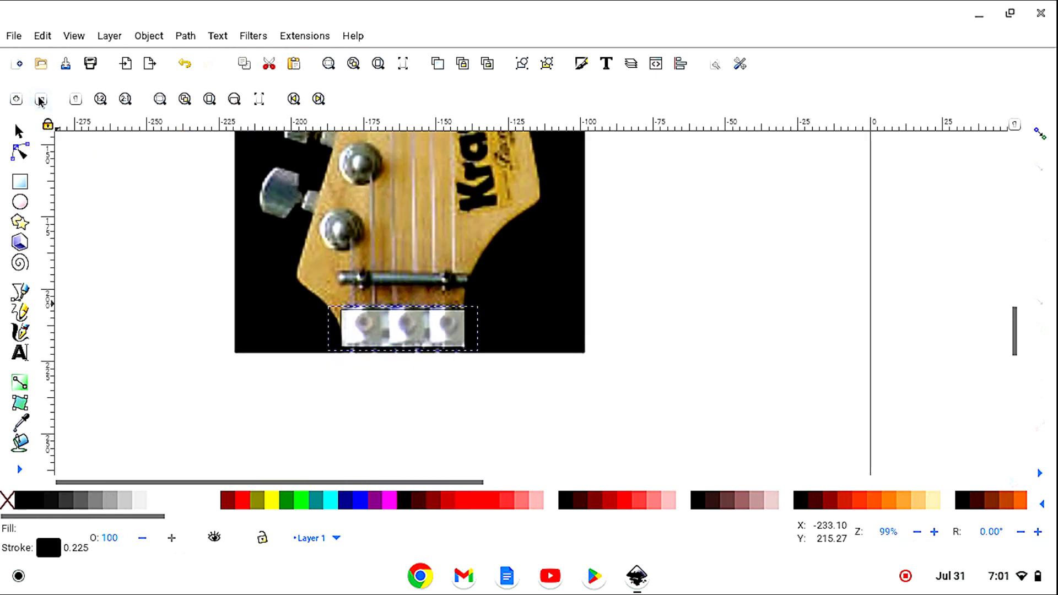
left_click(39, 101)
left_click(40, 100)
left_click(20, 133)
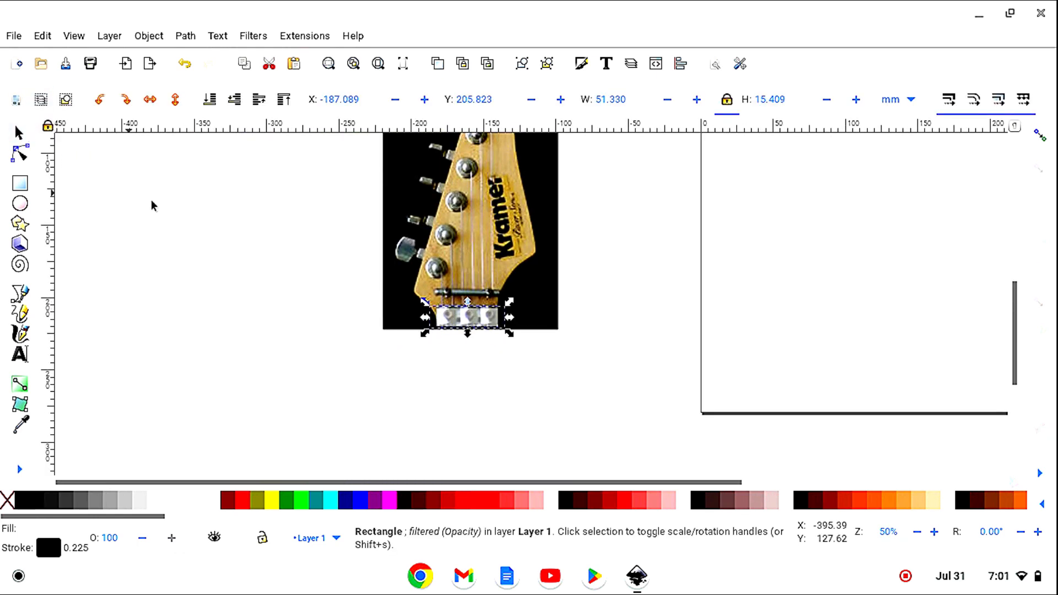
left_click_drag(469, 318, 842, 340)
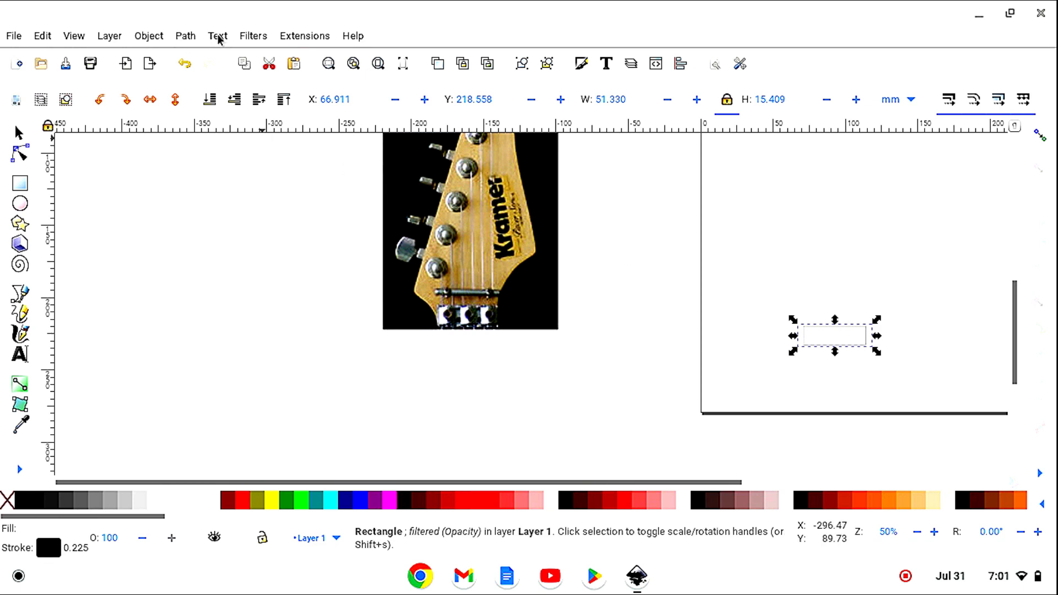
left_click(254, 36)
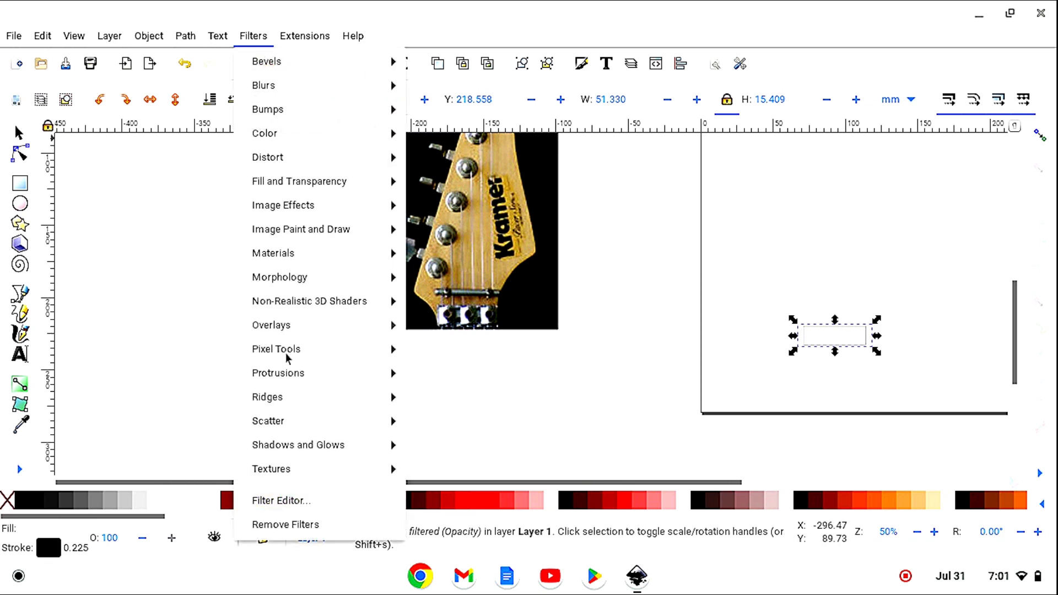
left_click(290, 526)
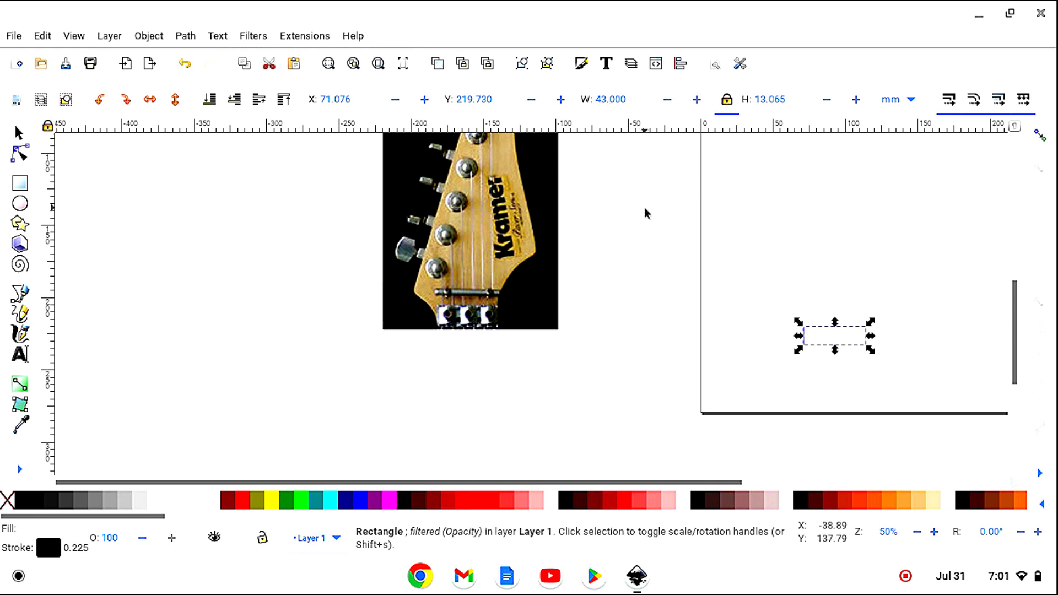
- Move the headstock image down beside the page and apply the Invert filter with hue, lightness and transparency inverted
left_click_drag(527, 259, 537, 338)
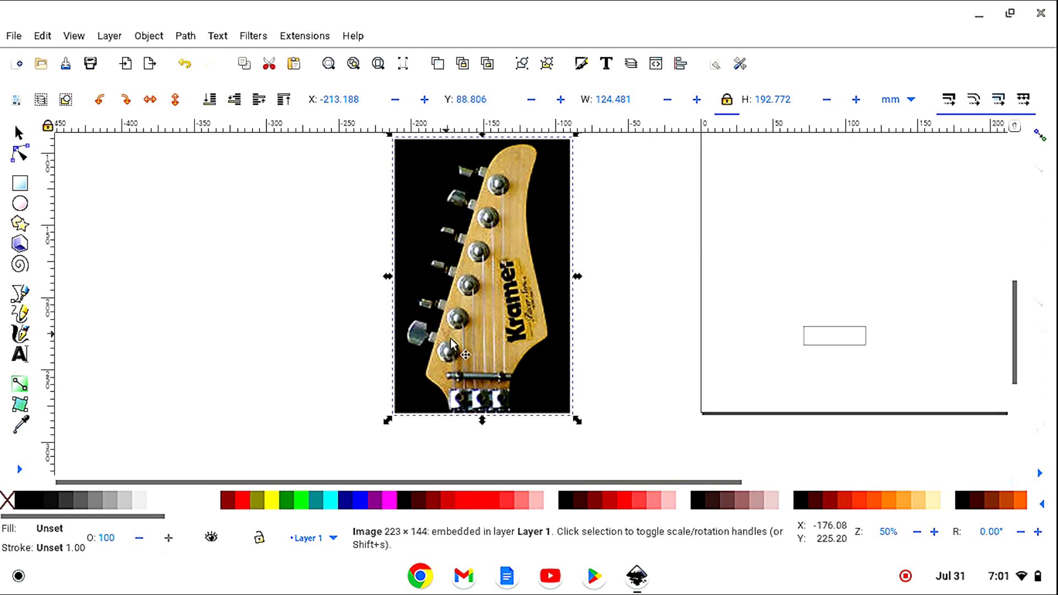
left_click(254, 36)
mouse_move(287, 134)
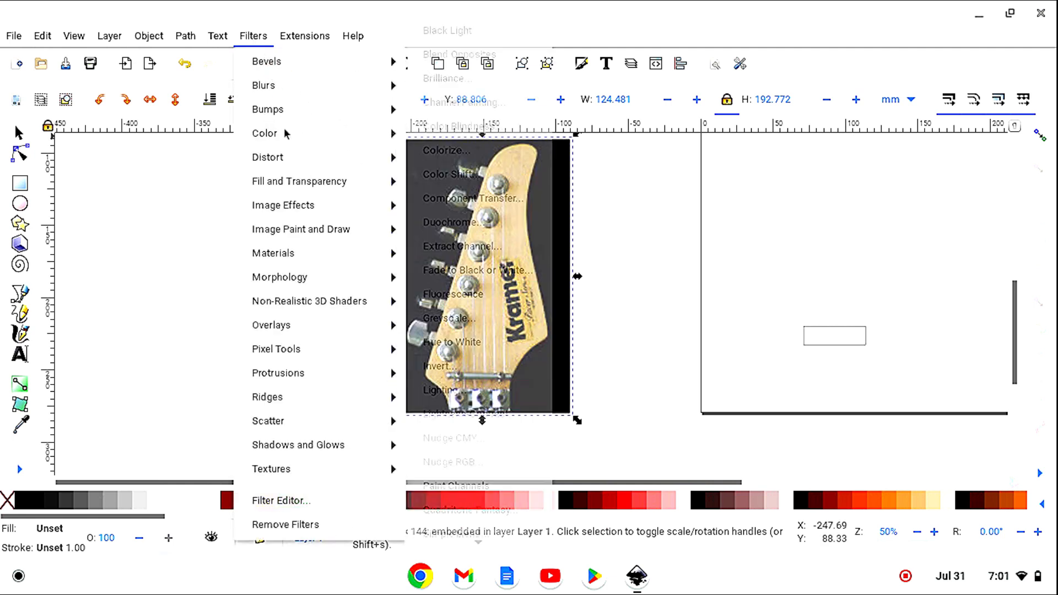
left_click(439, 366)
left_click(649, 391)
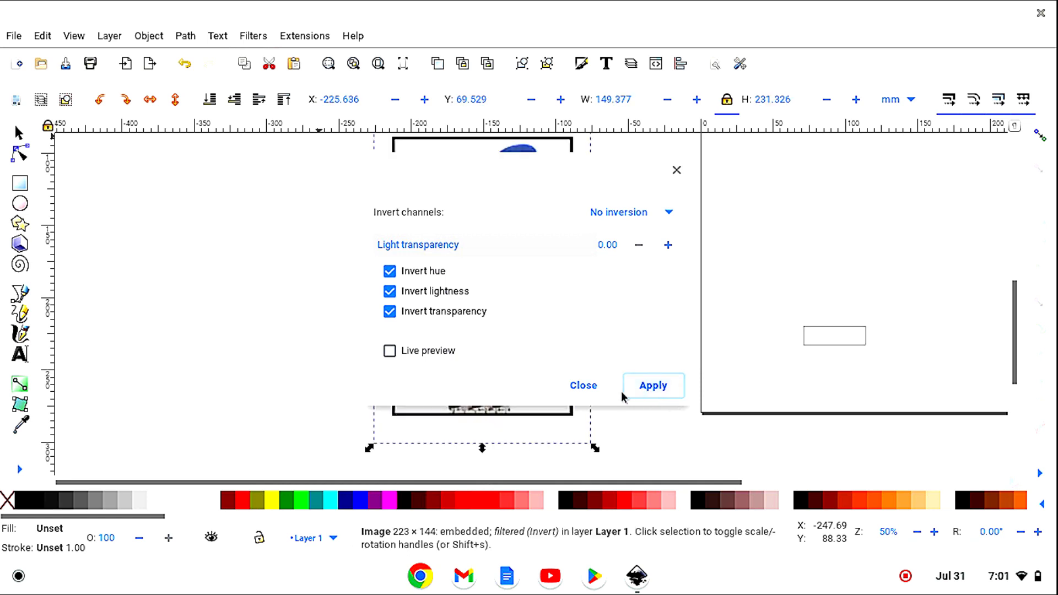
left_click(602, 395)
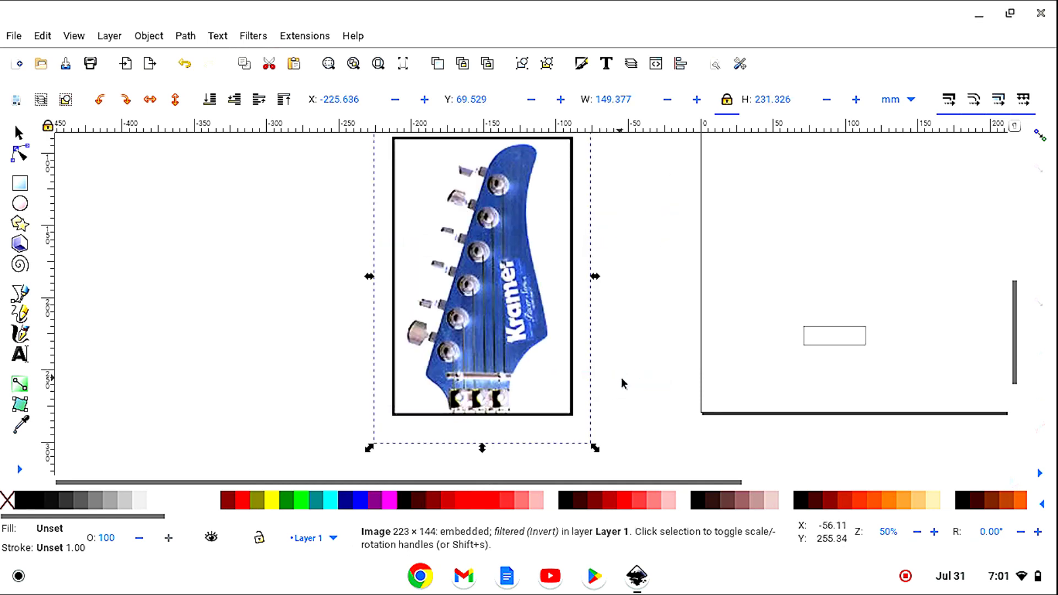
left_click(639, 366)
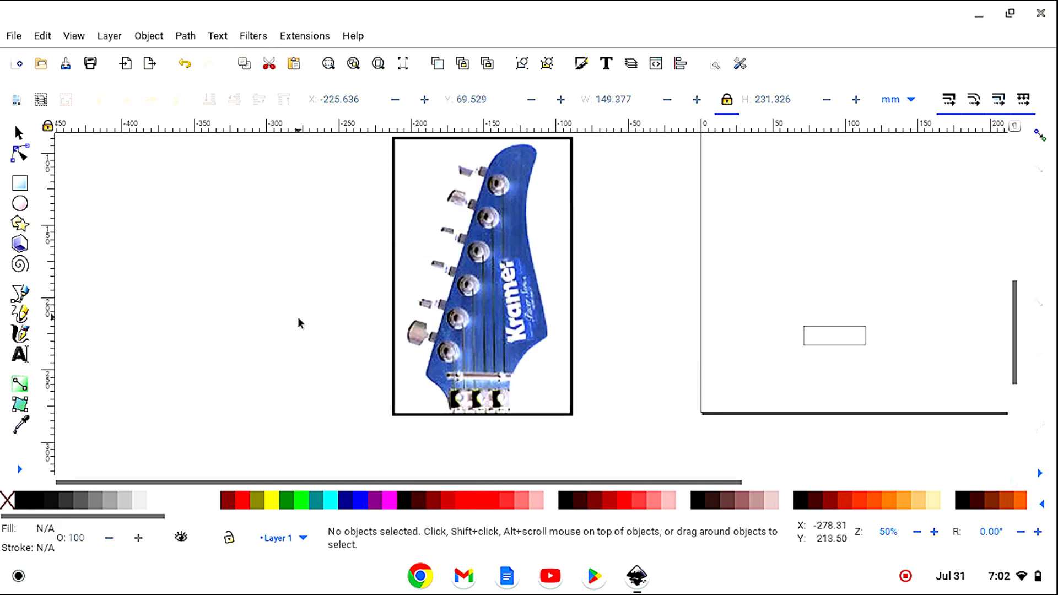
- Trace the headstock's outline with straight Pen tool segments from the neck end around the tip and back, about 83 x 190 mm
left_click(22, 299)
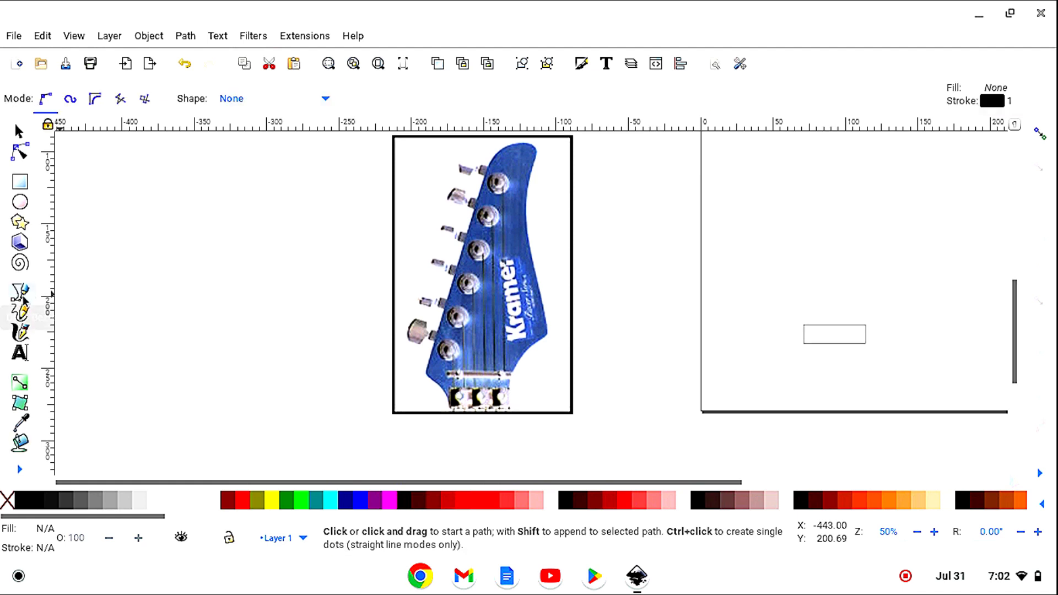
left_click(513, 415)
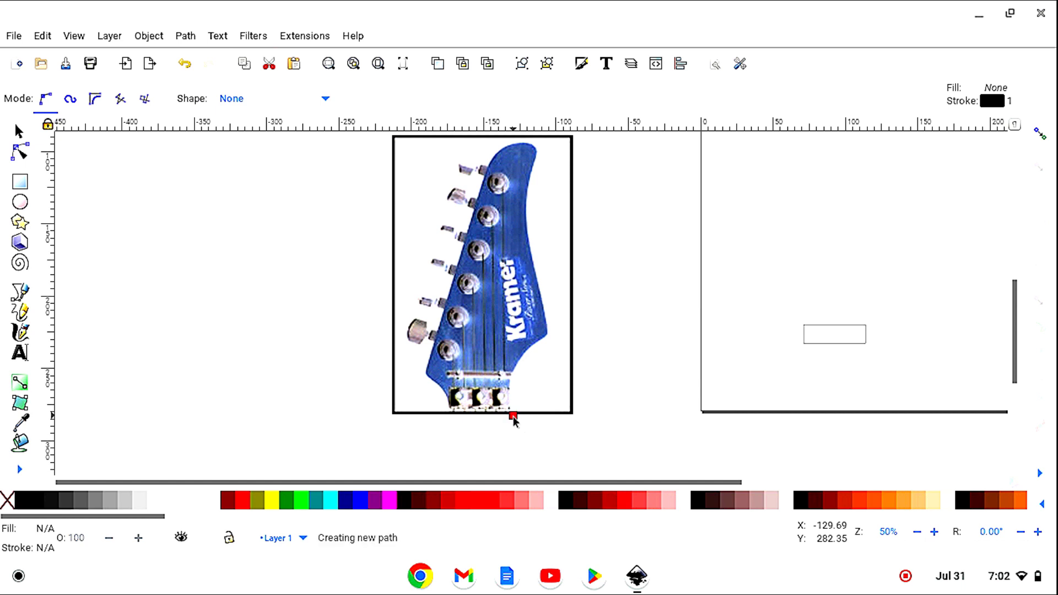
left_click(516, 367)
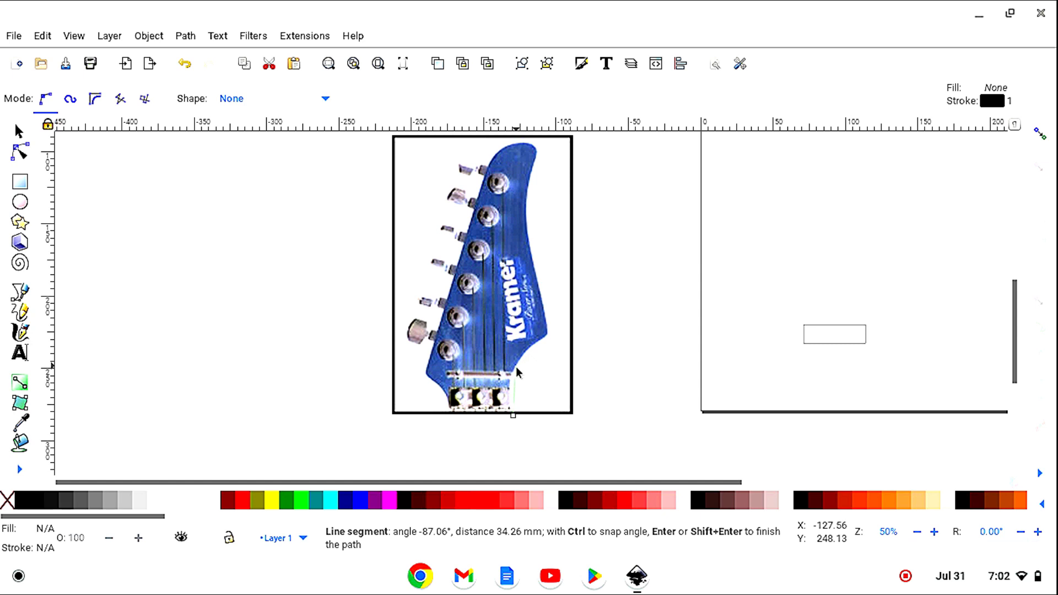
left_click(538, 344)
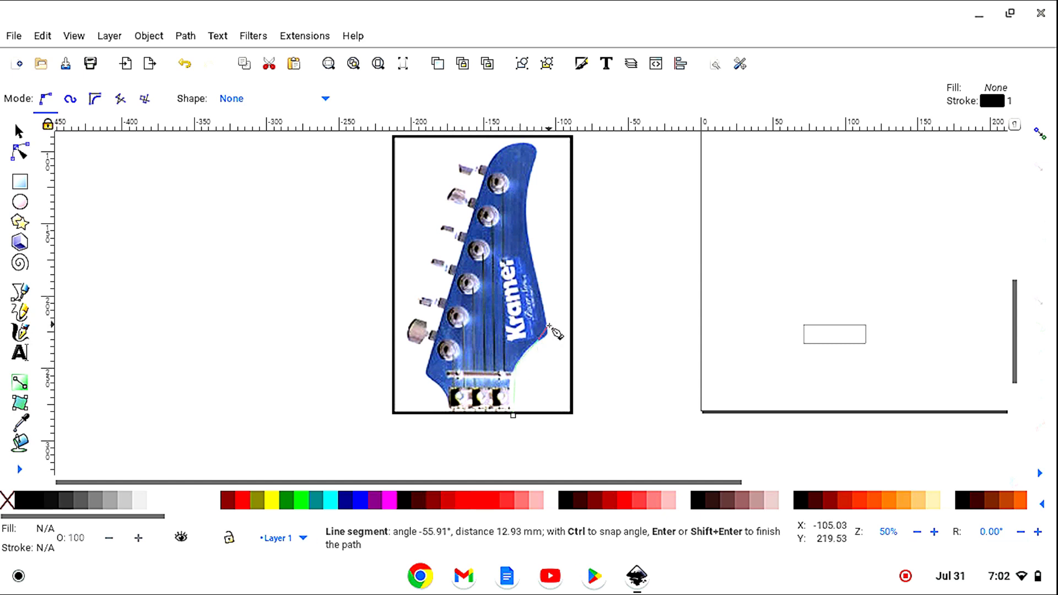
left_click(531, 240)
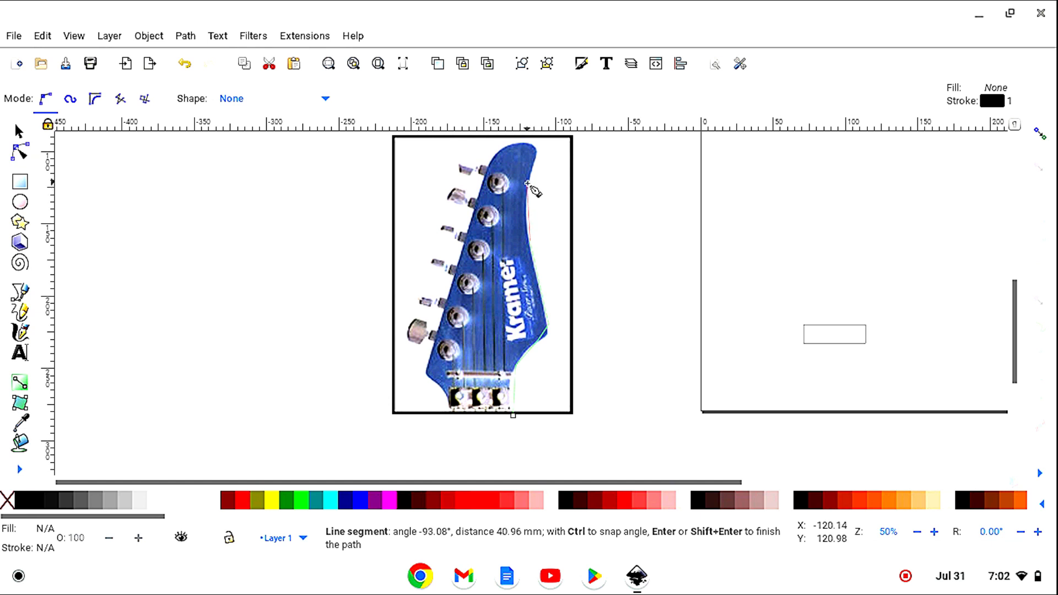
left_click(527, 183)
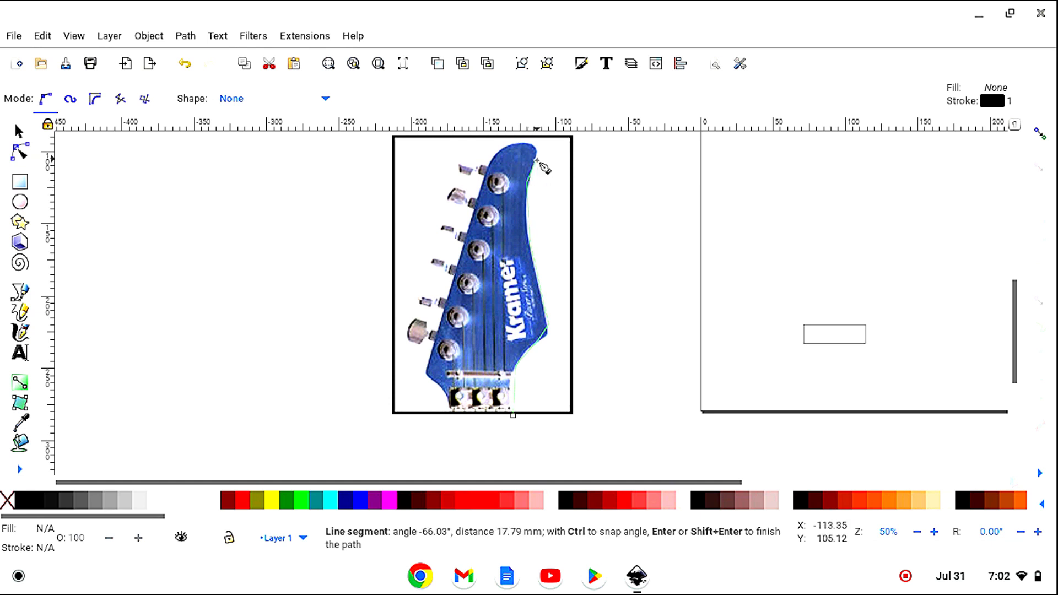
left_click(538, 160)
left_click(515, 146)
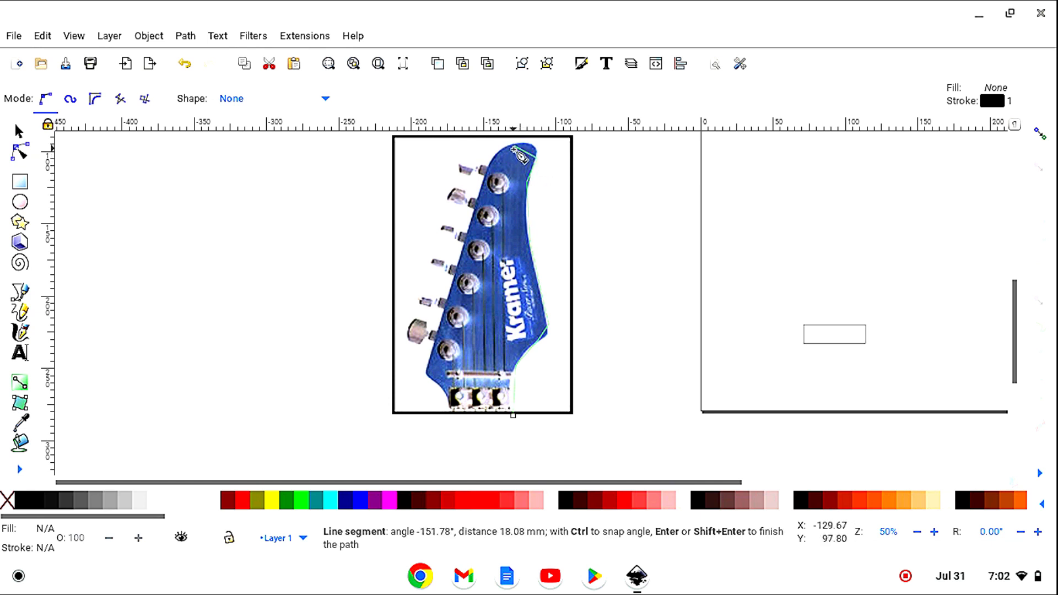
left_click(490, 168)
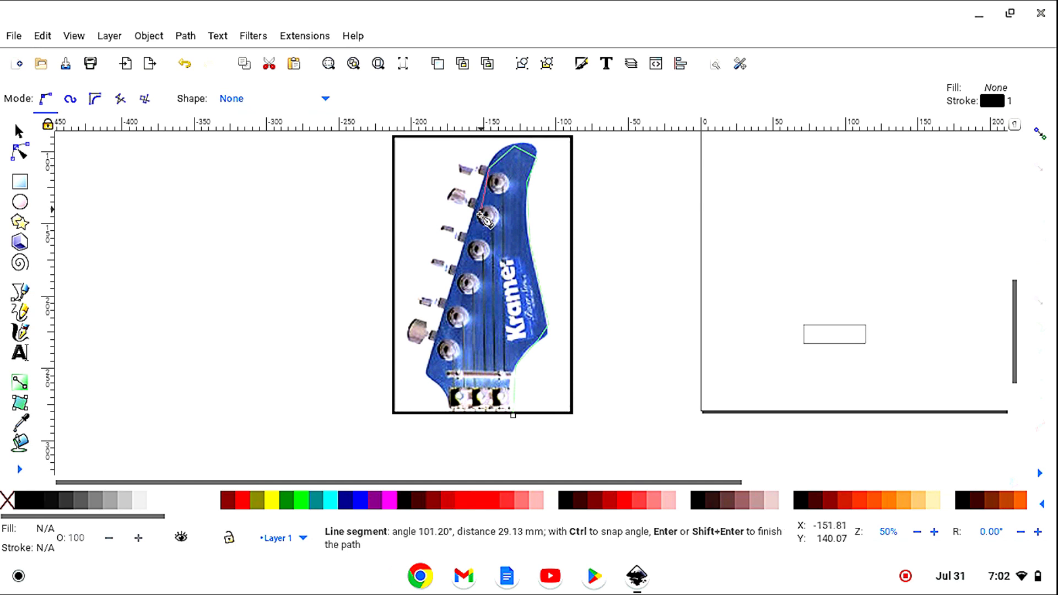
left_click(428, 366)
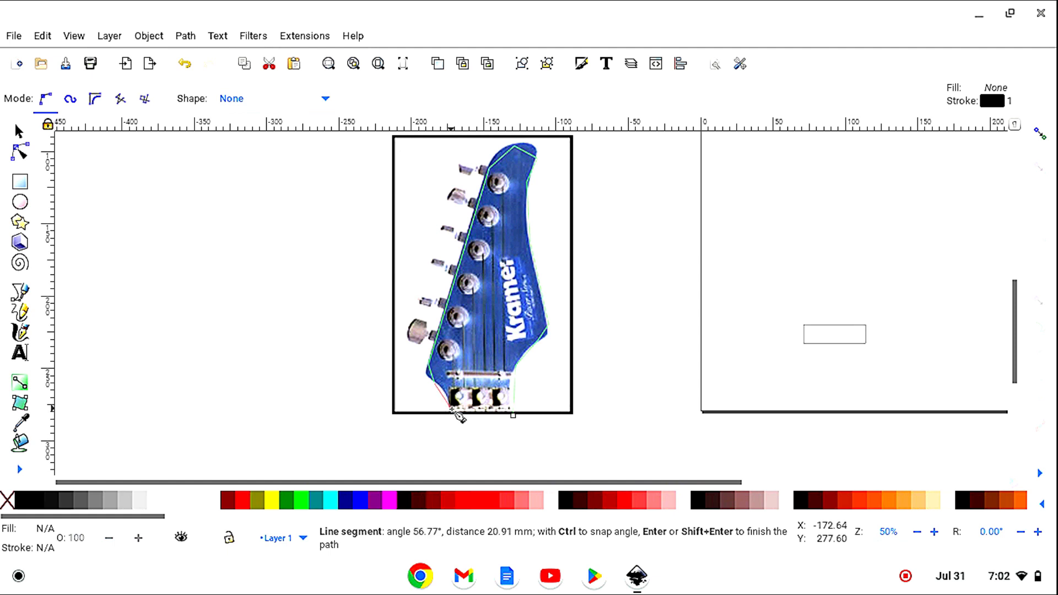
left_click(451, 409)
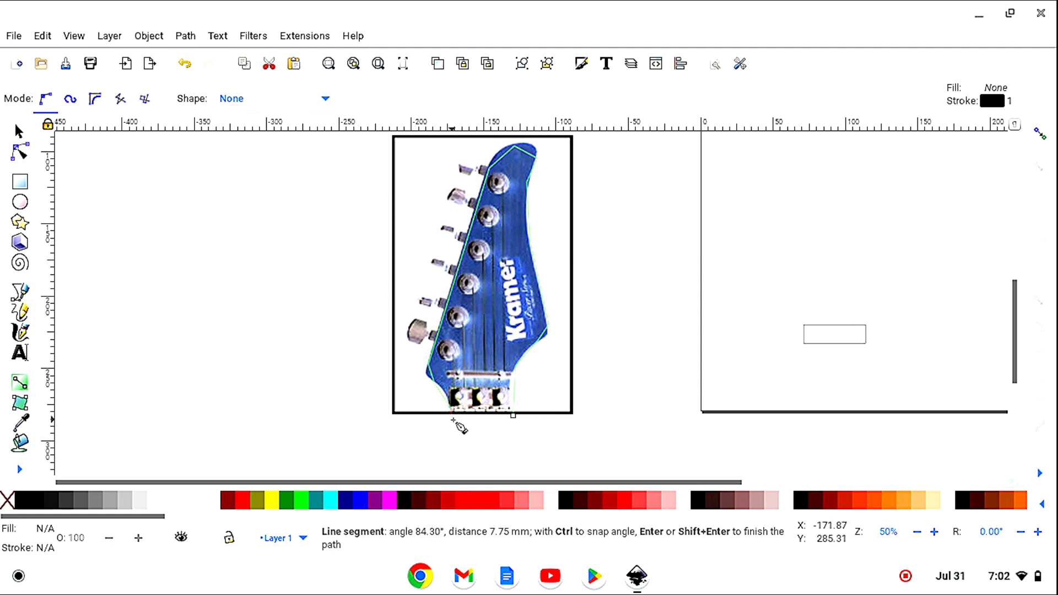
left_click(513, 416)
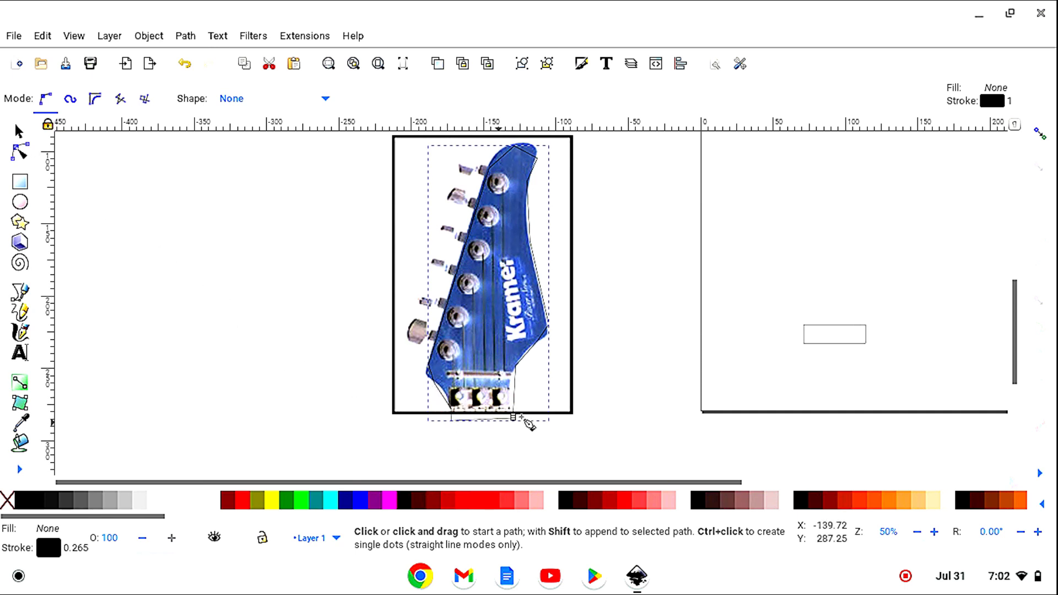
- Change the traced headstock path's stroke colour to red
left_click(21, 133)
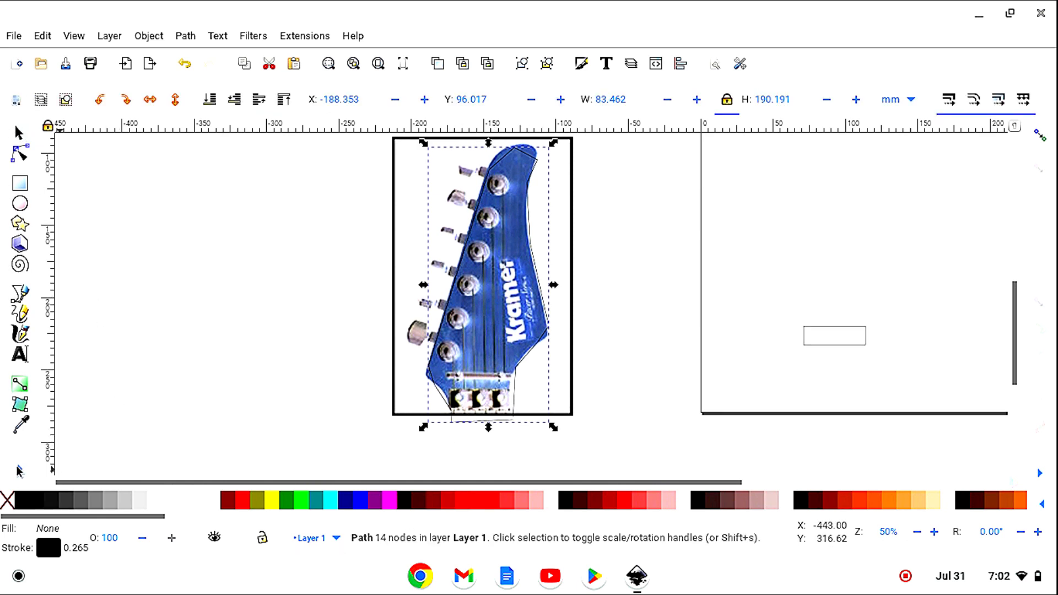
left_click(19, 470)
left_click(65, 519)
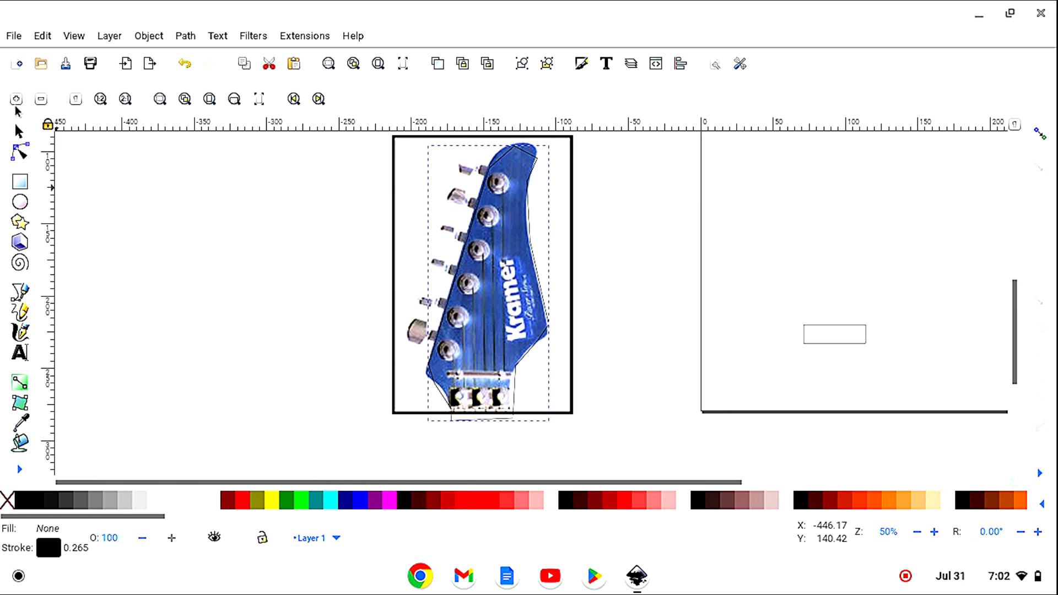
left_click(16, 100)
left_click(16, 101)
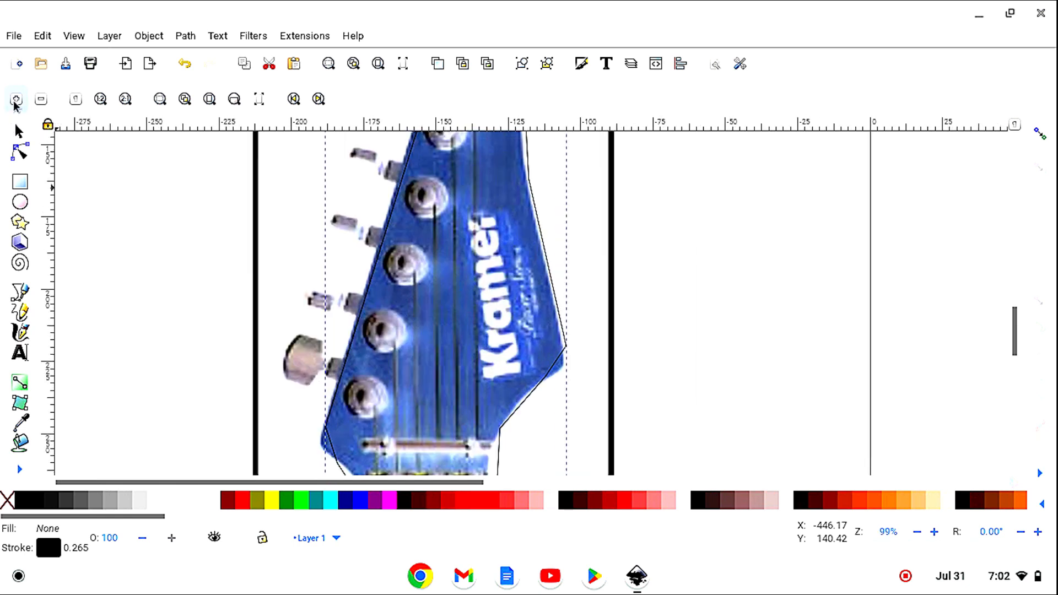
left_click(19, 131)
scroll(142, 304, "down", 4)
scroll(142, 304, "down", 1)
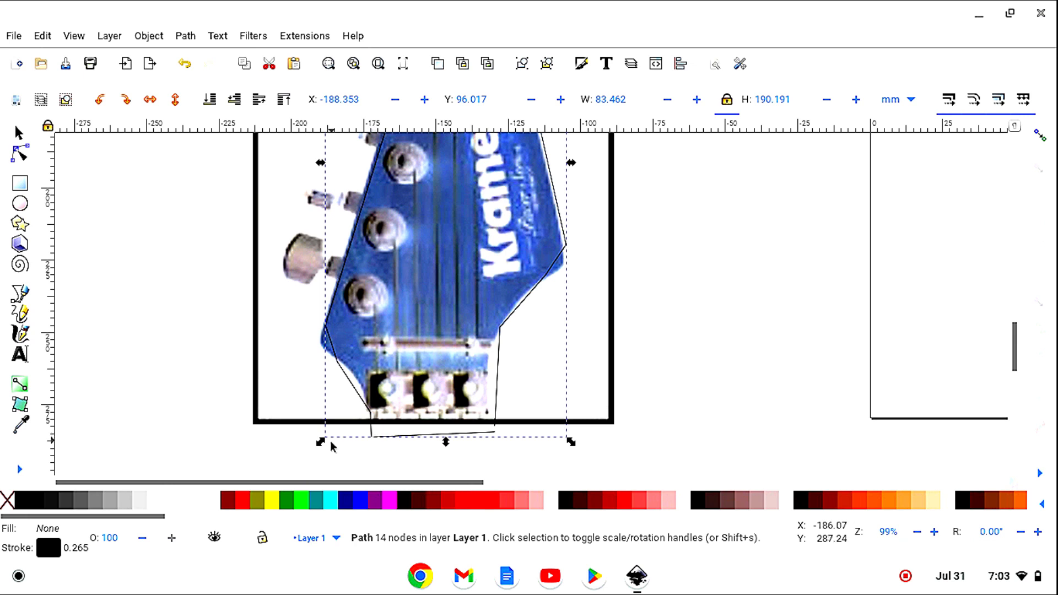
left_click(310, 446)
left_click(373, 439)
left_click(243, 499, "shift")
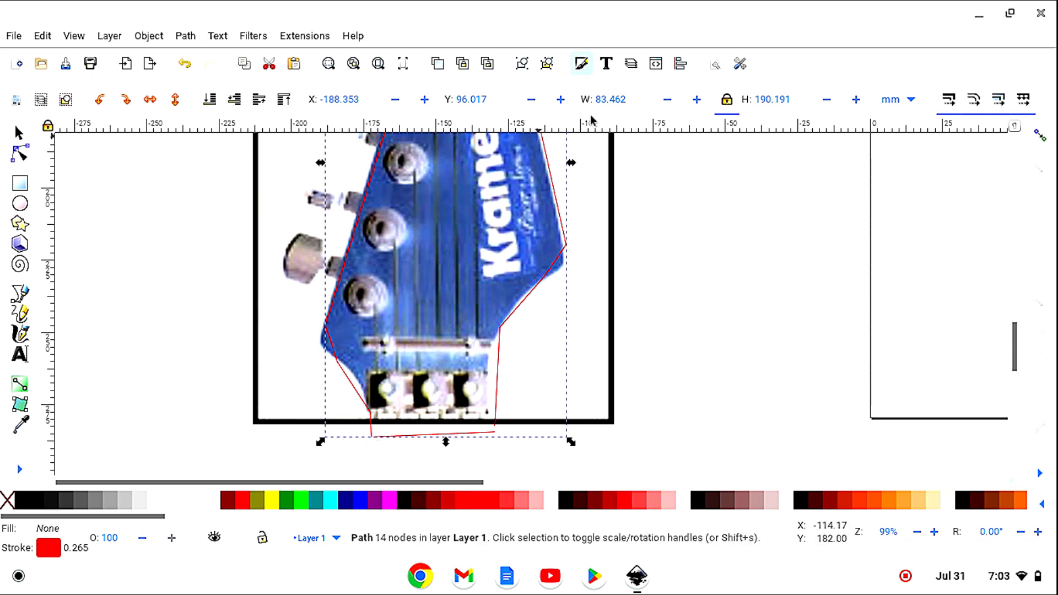
- Set the traced headstock path's stroke width to 0.5 mm
left_click(689, 168)
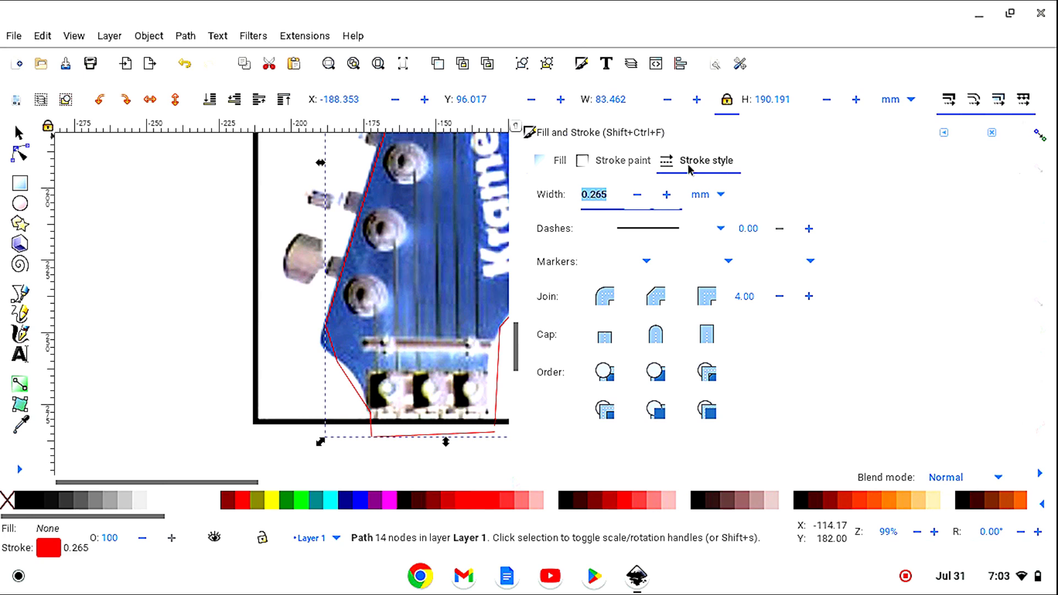
type("0.5")
key("Return")
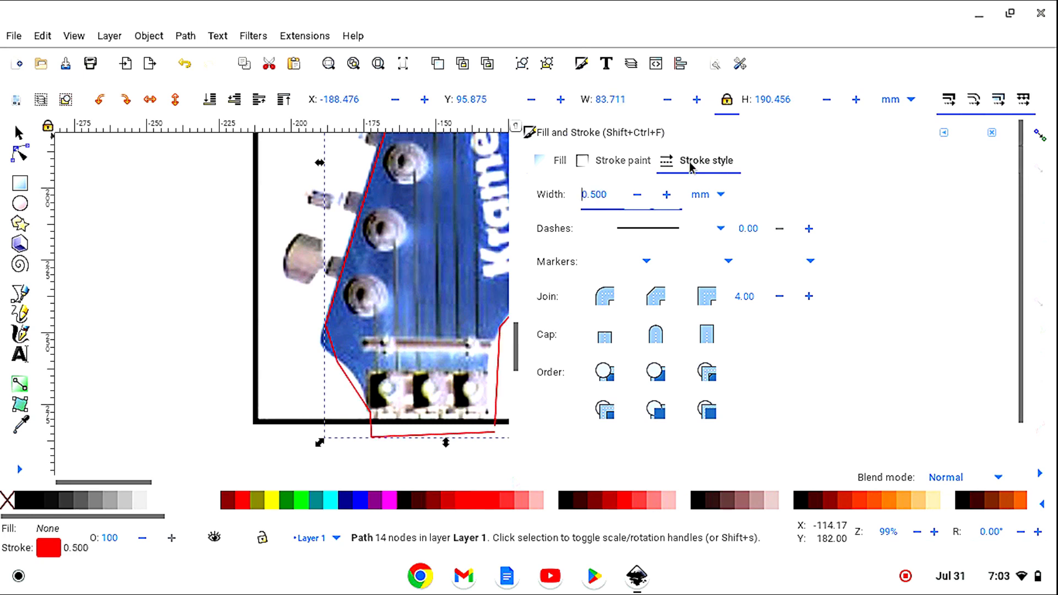
left_click(993, 132)
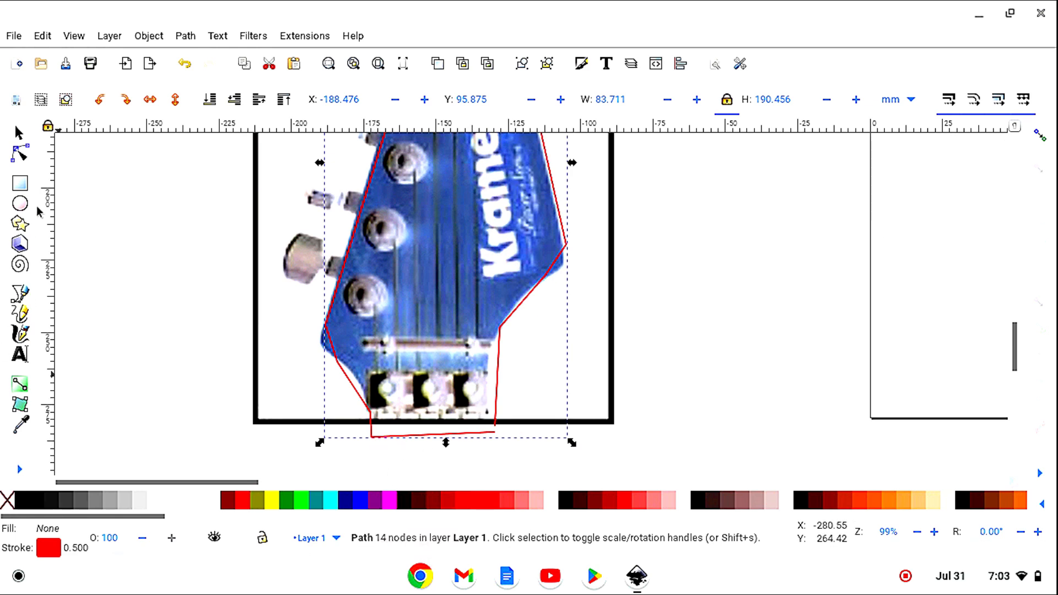
- Move the path's two lowest nodes on the neck's left side onto the photo's neck edge and bottom border
left_click(21, 158)
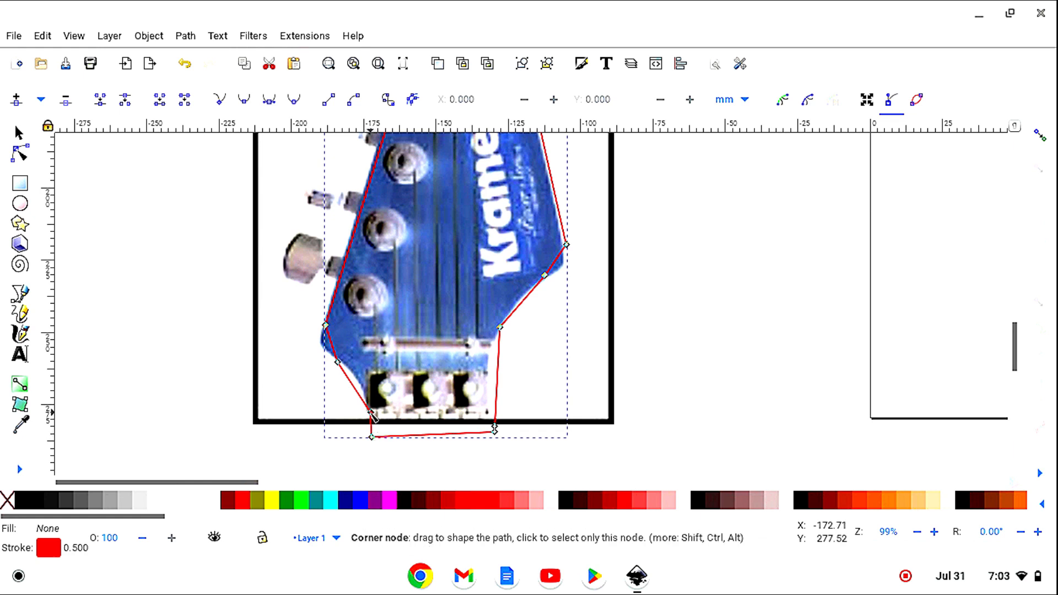
left_click_drag(371, 413, 361, 391)
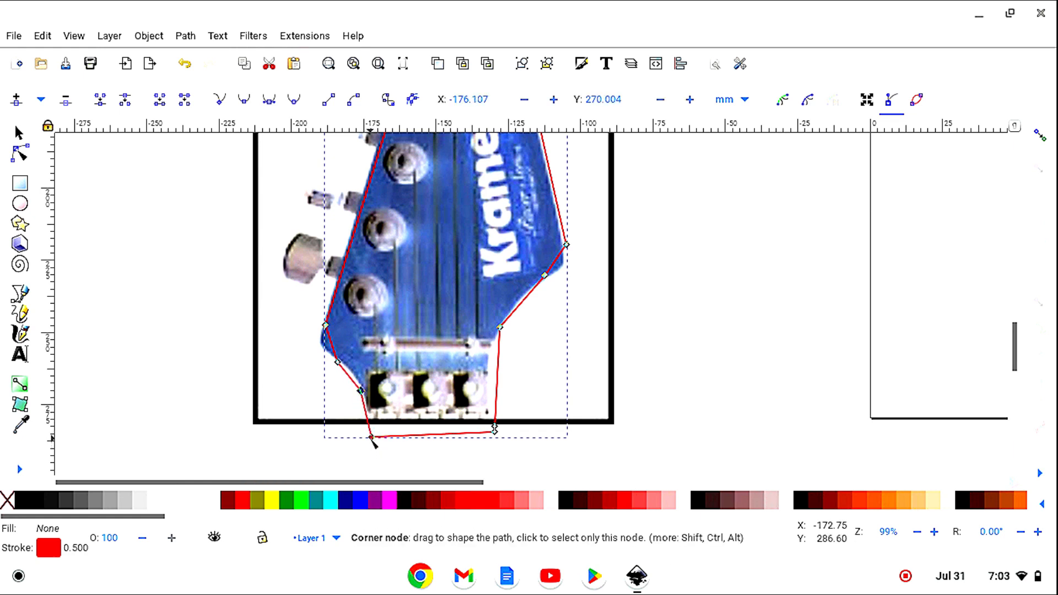
left_click_drag(372, 440, 369, 430)
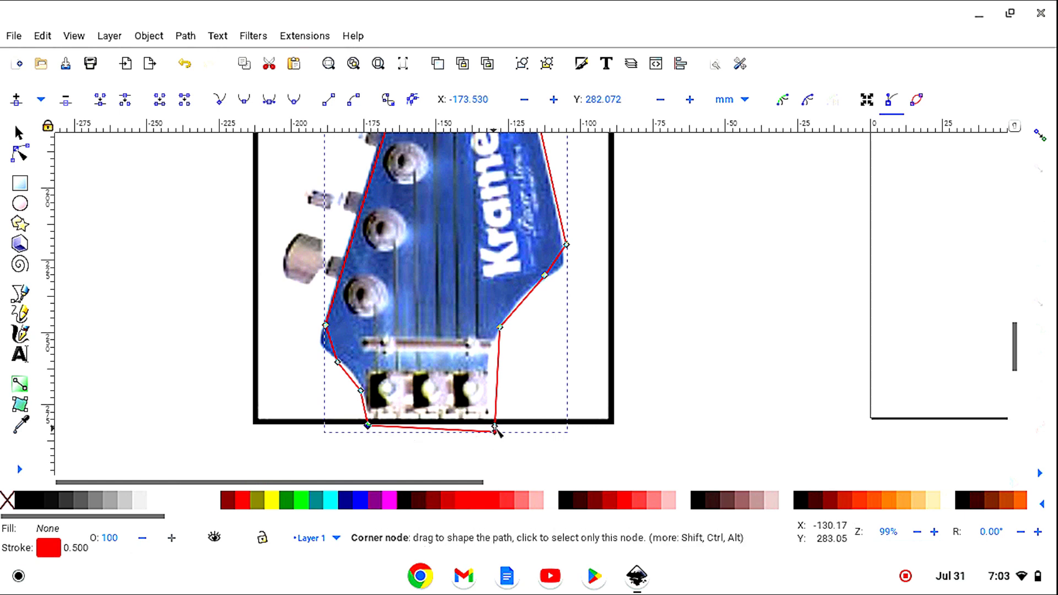
- Bring the path's two end nodes together at the neck's bottom right corner and add a node on the neck edge beside the clamps
left_click_drag(495, 429, 491, 373)
left_click_drag(495, 433, 487, 429)
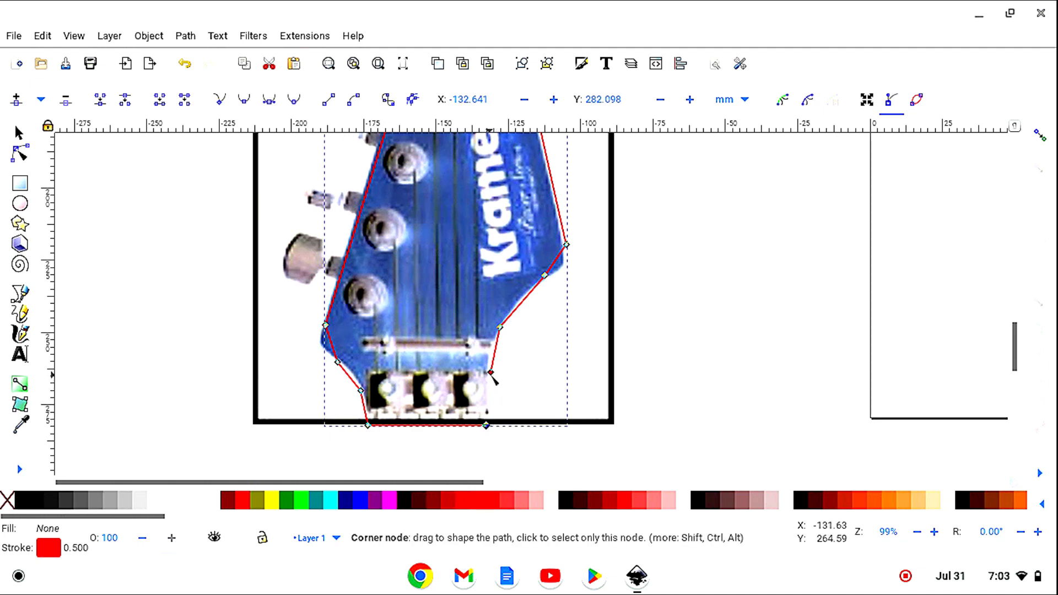
left_click_drag(492, 377, 487, 429)
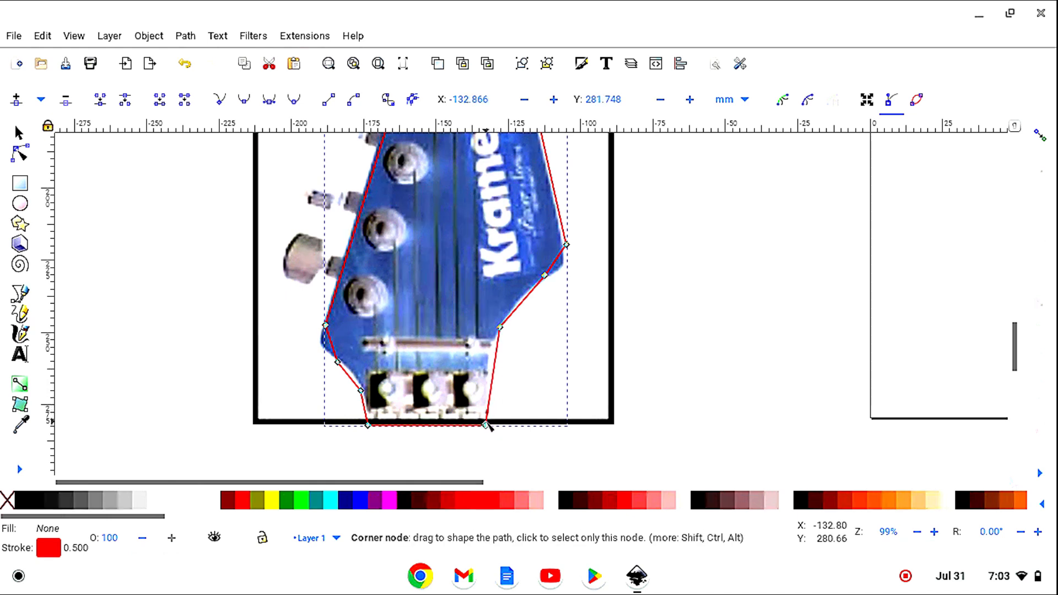
double_click(494, 376)
left_click_drag(494, 375, 488, 376)
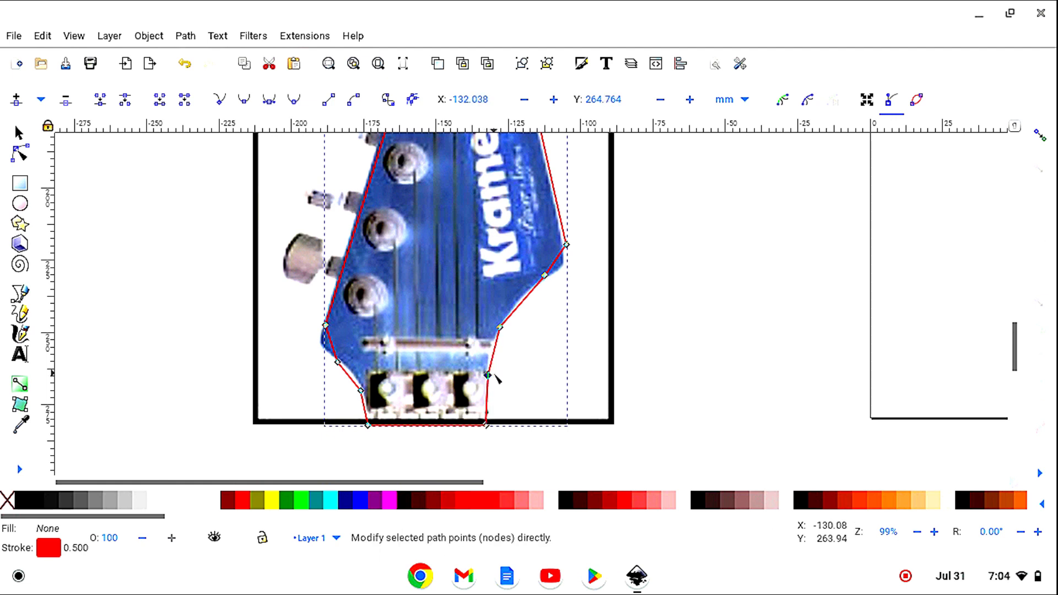
- Bend the segments from the nut clamps to the headstock's lower right point into curves and round that point to match the photo
left_click_drag(492, 357, 492, 357)
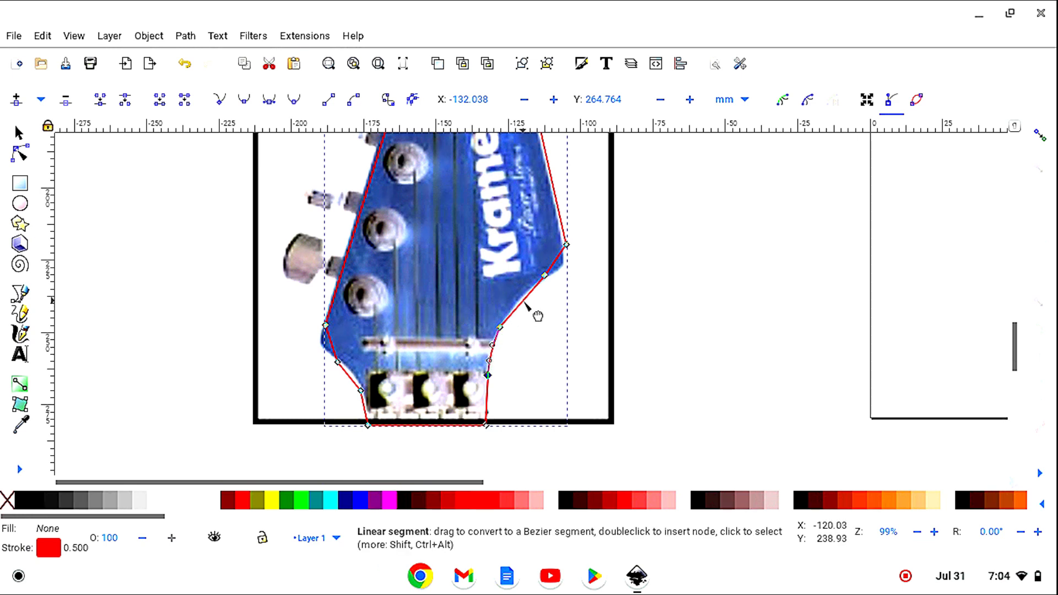
left_click_drag(521, 300, 514, 313)
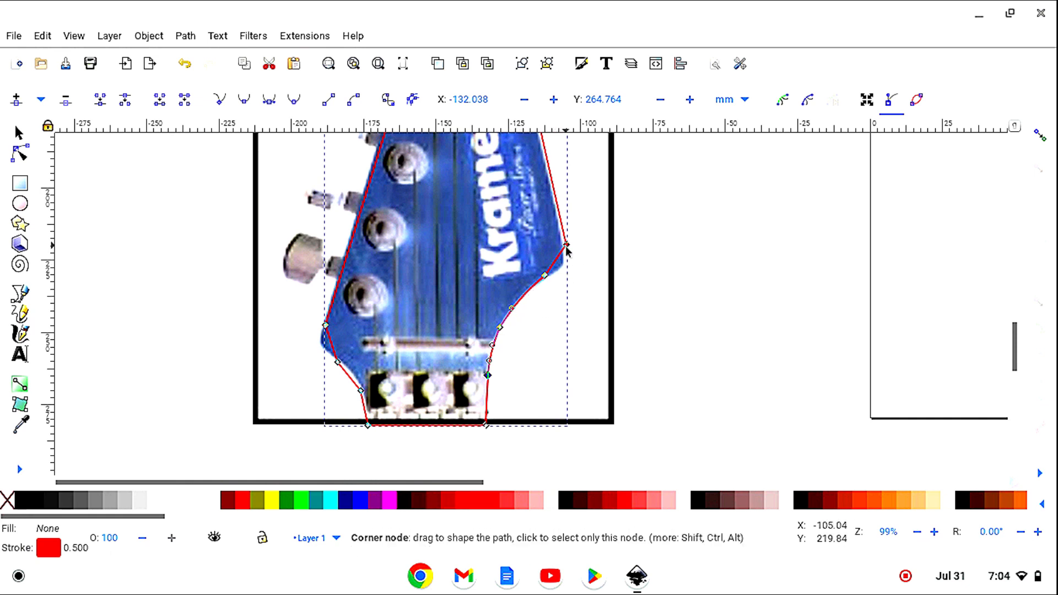
left_click_drag(566, 248, 560, 279)
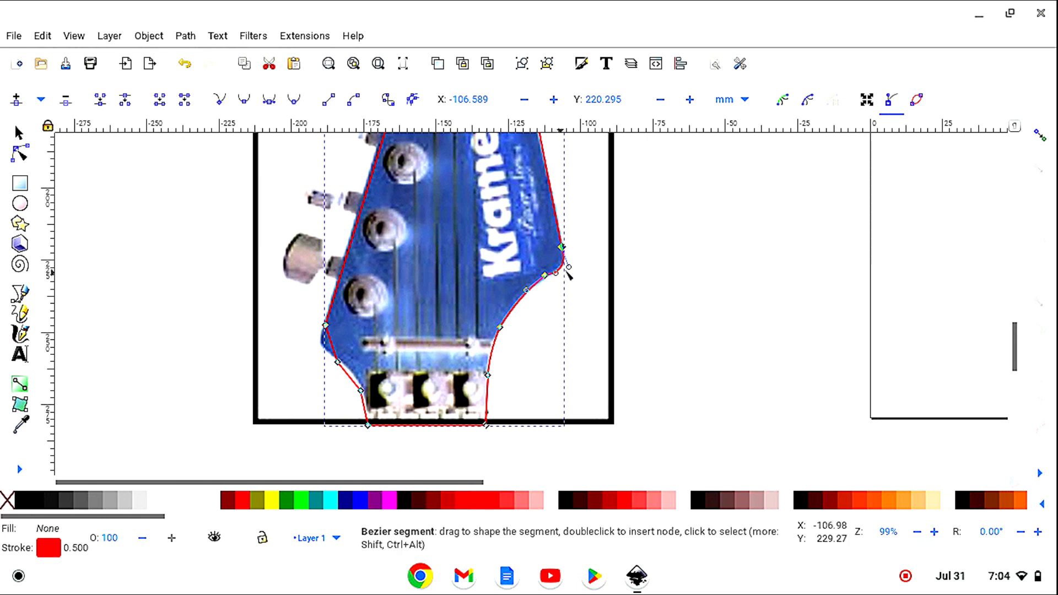
- Reposition the node on the headstock's concave right edge and curve the segment below it inward along the photo's edge
scroll(581, 251, "up", 4)
scroll(582, 253, "up", 3)
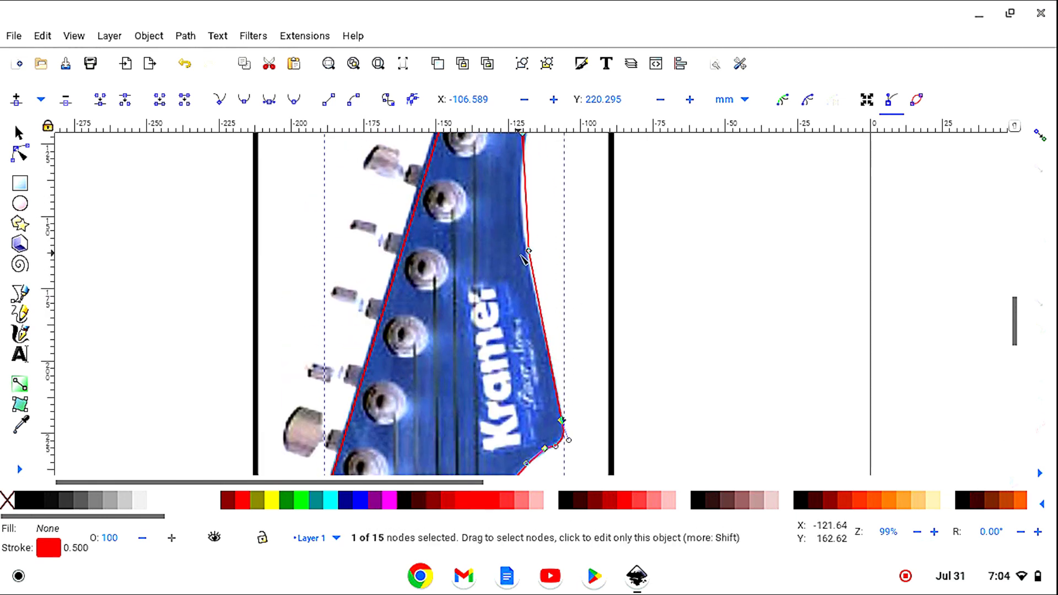
left_click_drag(526, 253, 524, 235)
scroll(543, 252, "up", 3)
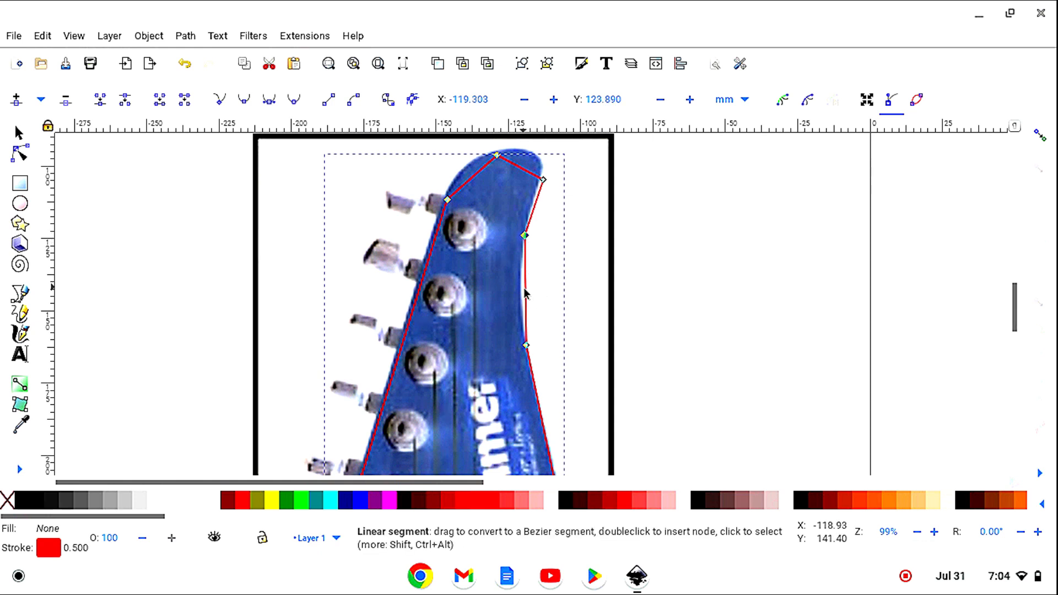
left_click_drag(525, 290, 522, 291)
- Adjust the nodes and handles around the headstock's tip so the outline curves along its rounded end and upper left shoulder
scroll(576, 221, "up", 3)
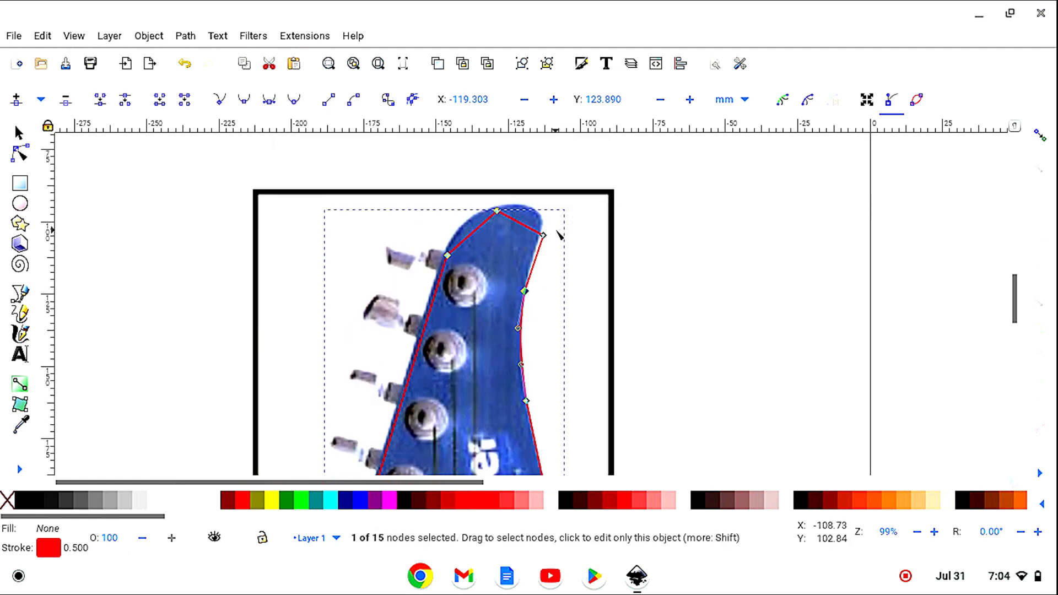
left_click_drag(543, 235, 538, 201)
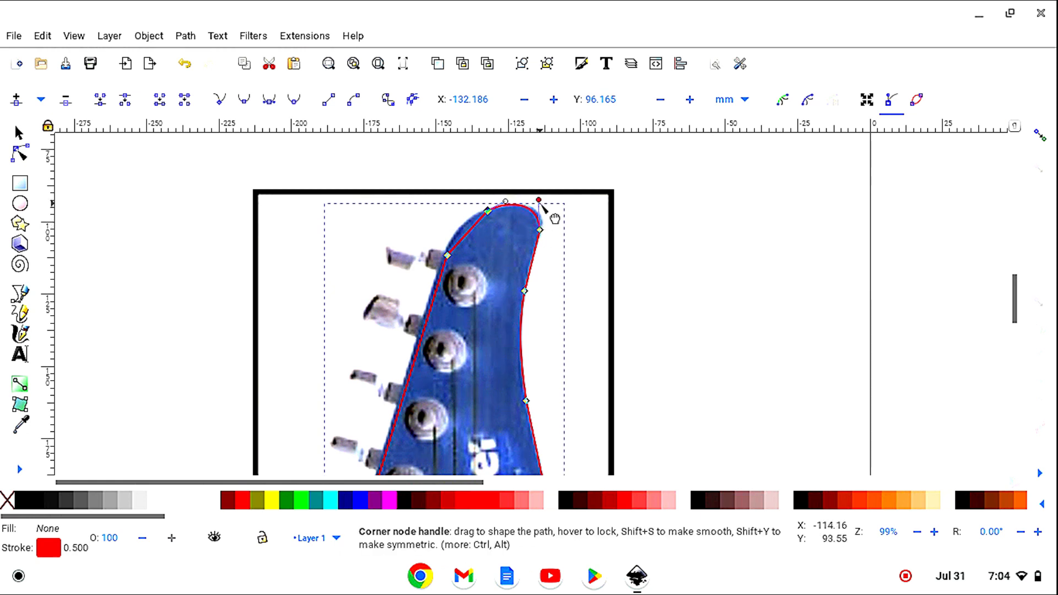
left_click_drag(540, 203, 545, 200)
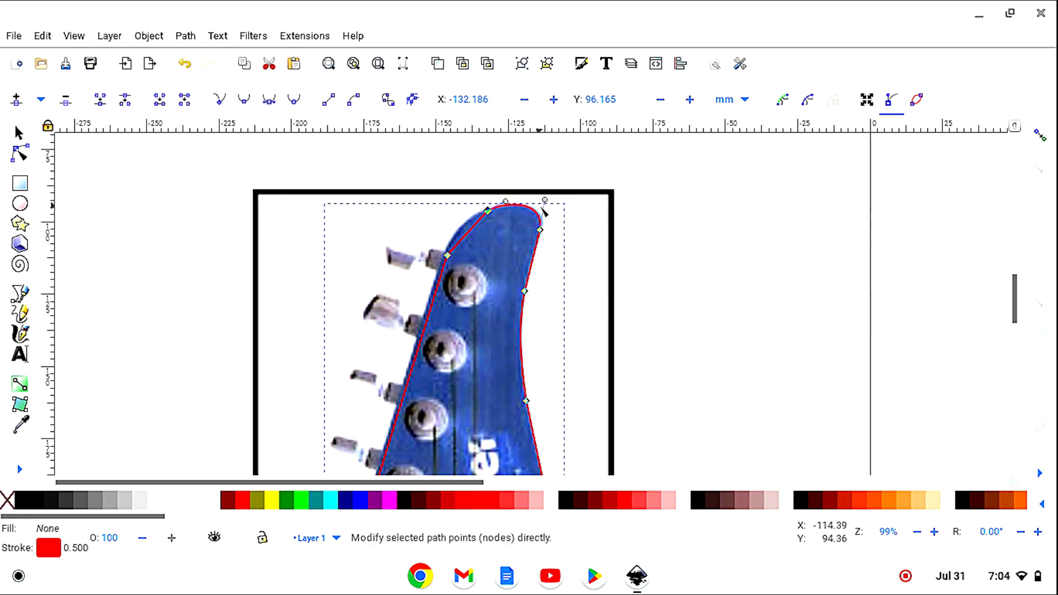
left_click_drag(447, 256, 444, 256)
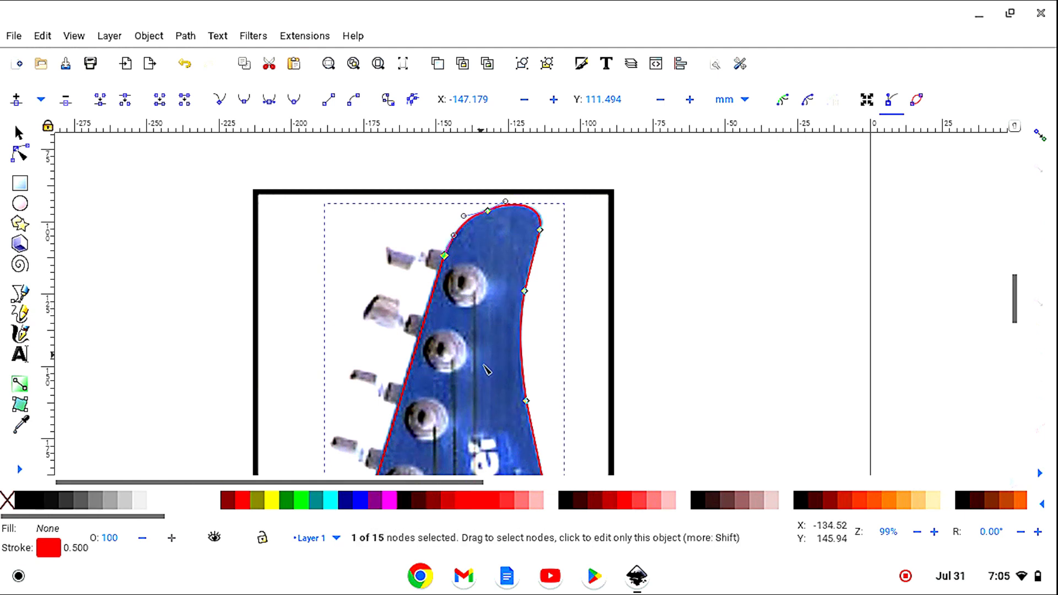
scroll(460, 396, "down", 10)
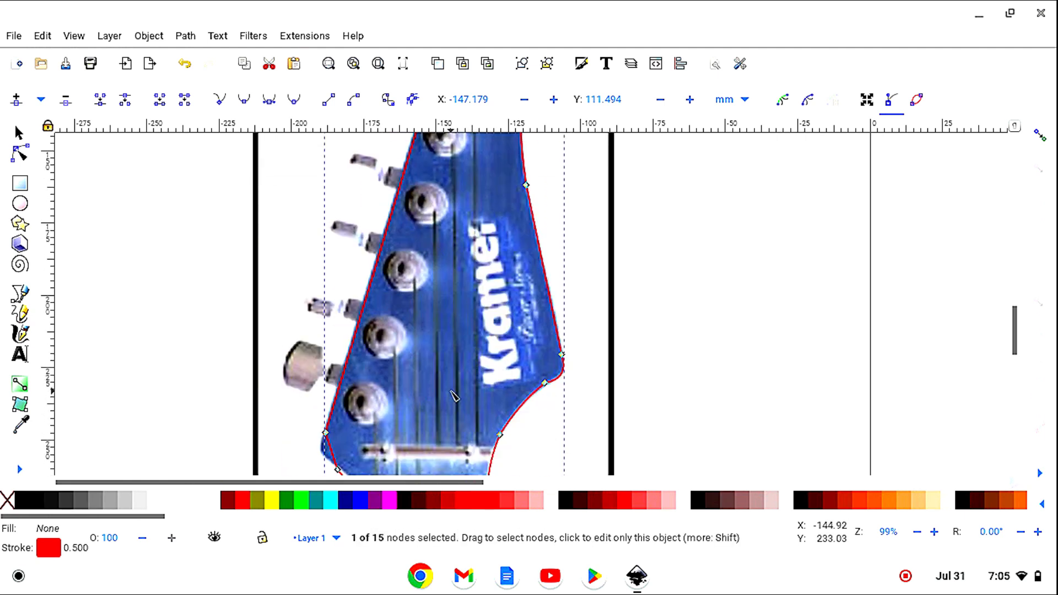
- Move the headstock's lower left point node outward and curve the segments from it down to the neck along the photo's edge
mouse_move(326, 432)
left_mouse_down()
mouse_move(313, 434)
mouse_move(324, 434)
left_mouse_up()
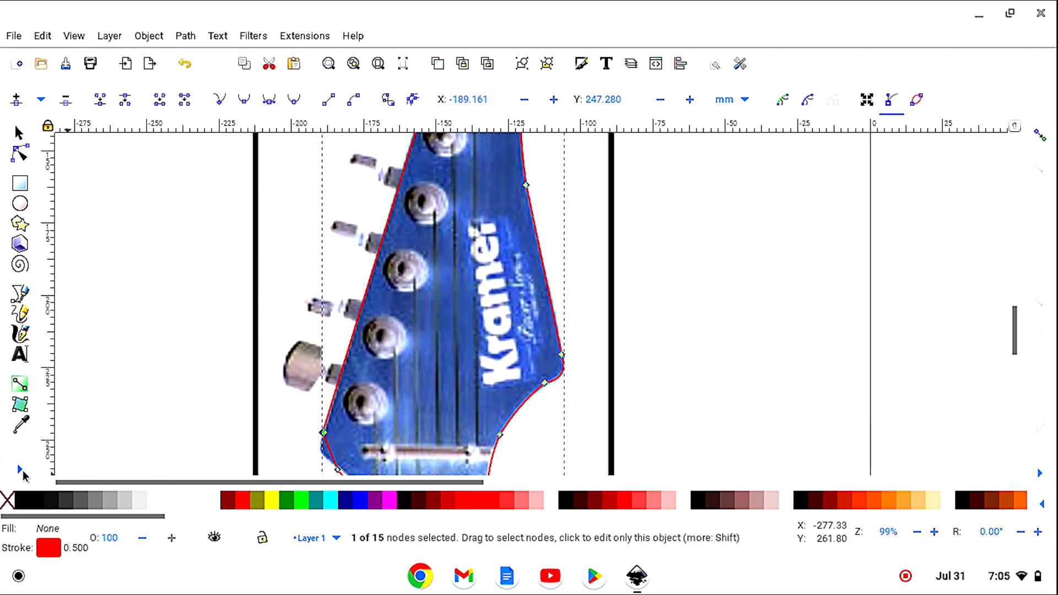
left_click(21, 471)
left_click(68, 518)
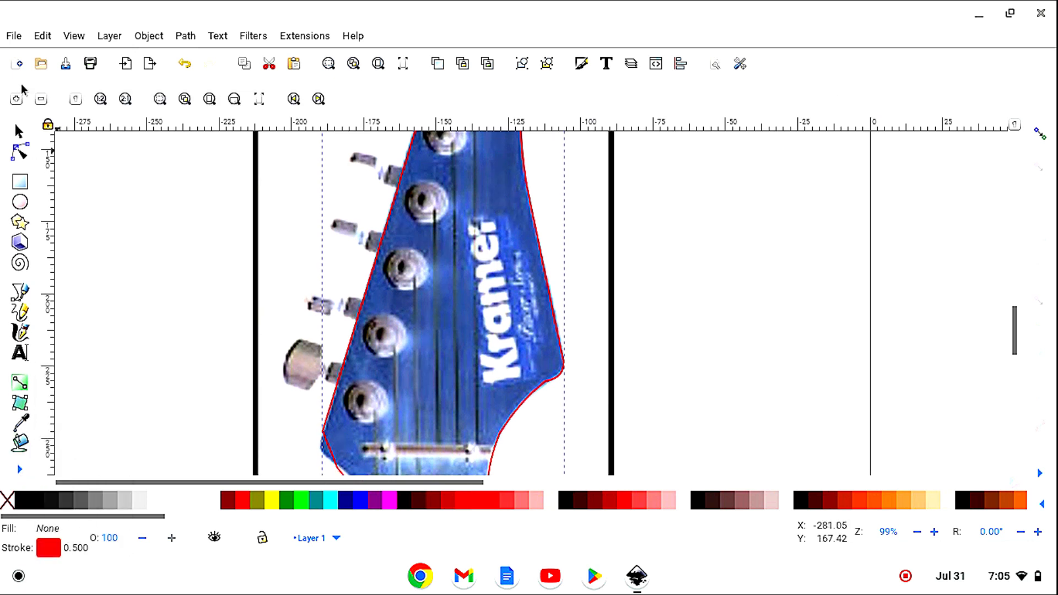
left_click(16, 101)
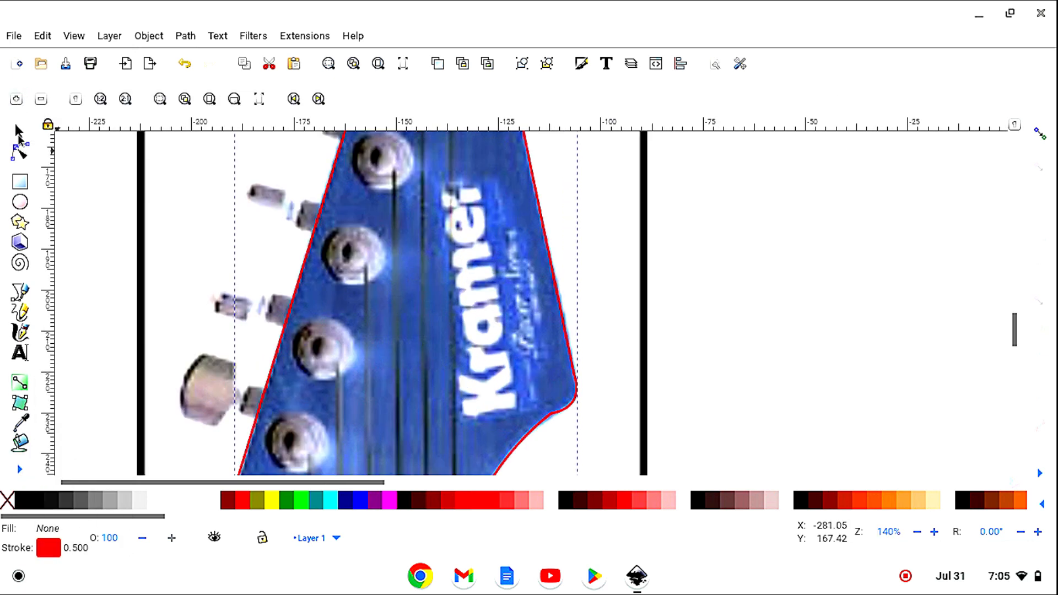
left_click(19, 133)
scroll(413, 279, "down", 10)
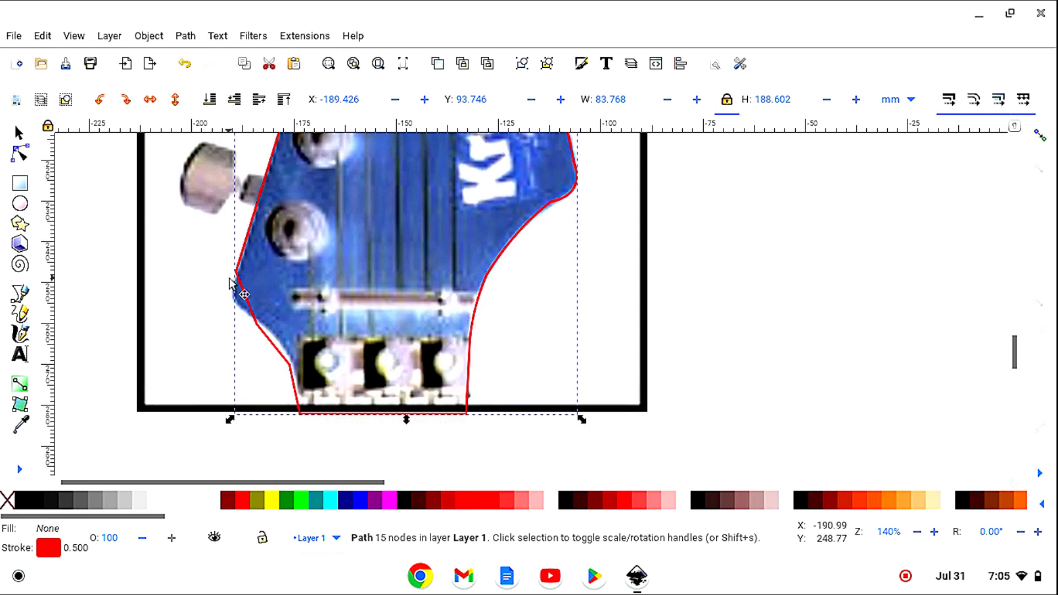
left_click(21, 158)
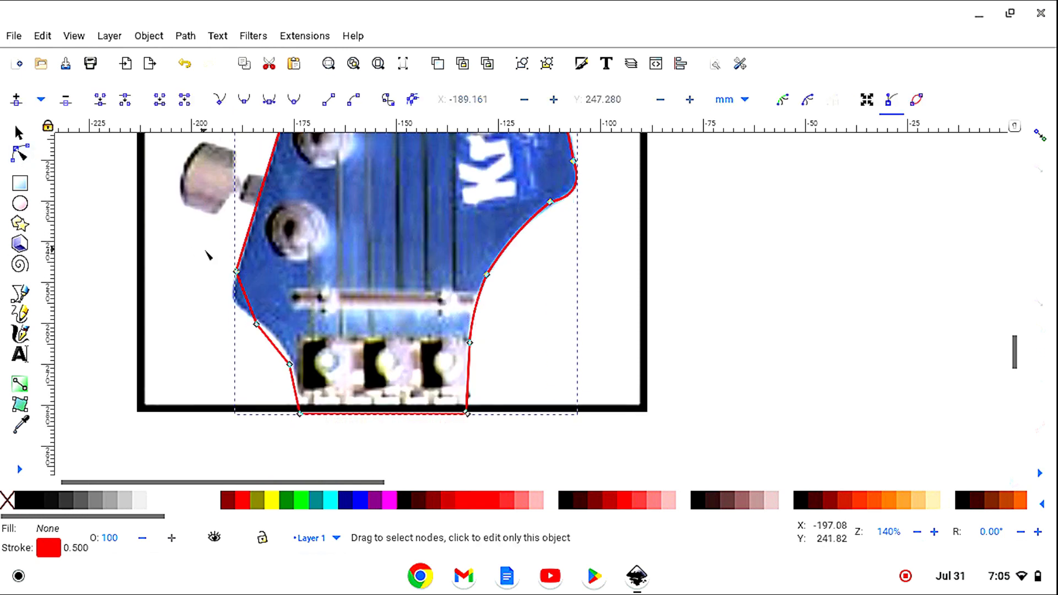
left_click_drag(258, 327, 229, 301)
left_click_drag(275, 345, 298, 365)
left_click(279, 343)
scroll(391, 373, "down", 3)
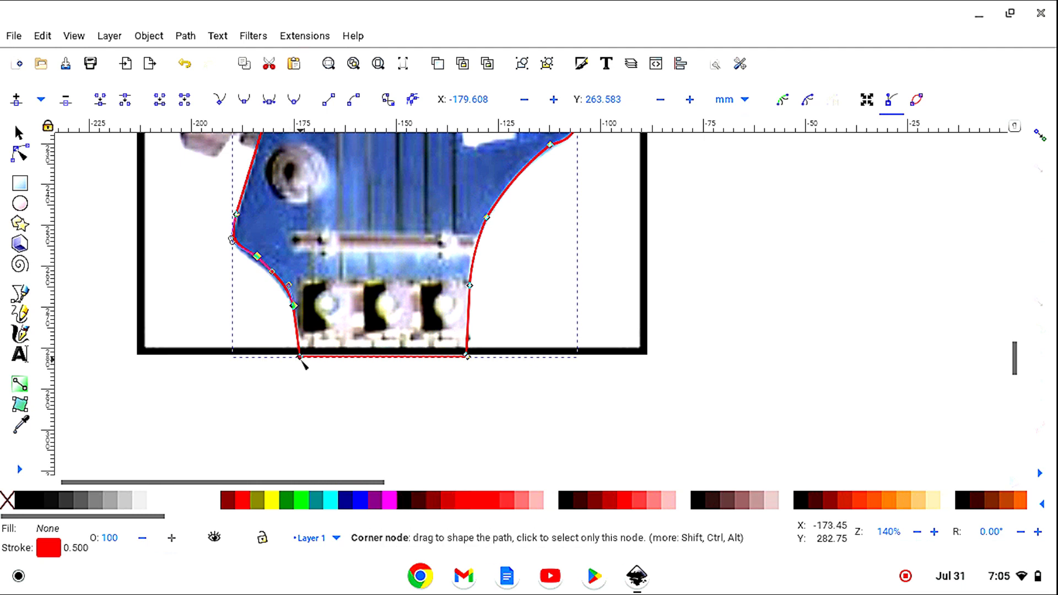
- Shift the neck's bottom left corner node outward and fine-tune the node and handles of the lower left curve above it
left_click_drag(301, 362, 299, 362)
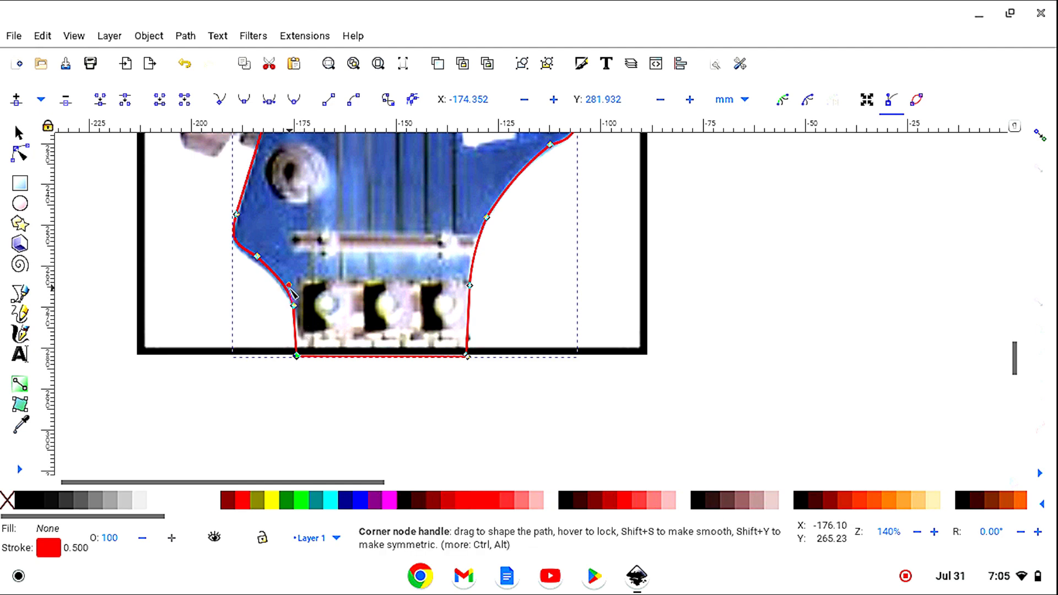
left_click_drag(290, 288, 292, 289)
left_click_drag(257, 257, 230, 250)
left_click(229, 246)
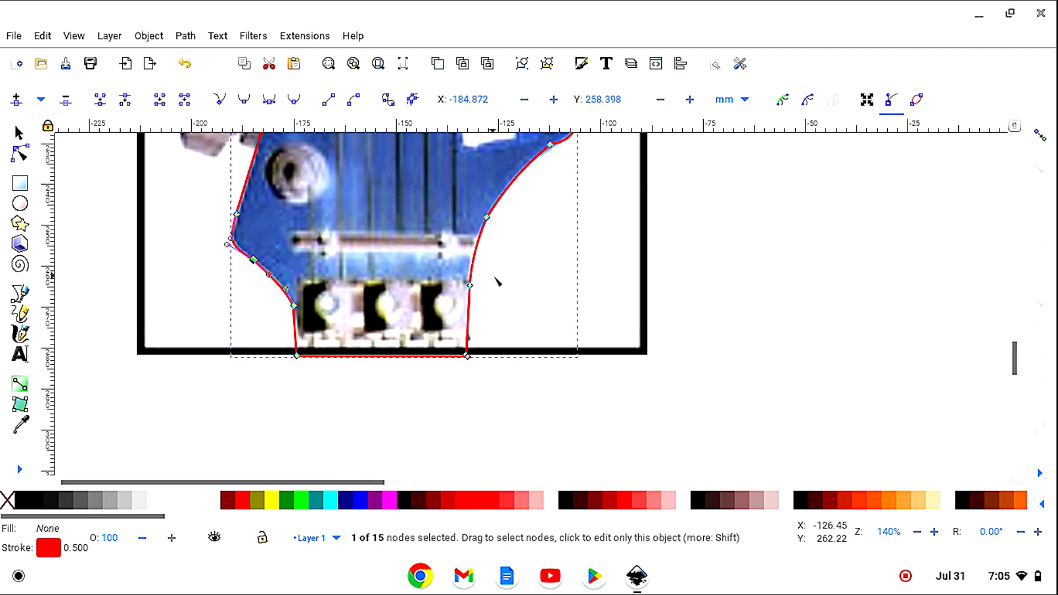
- Move the photo away from the traced path to check the bare outline, and undo the move
scroll(518, 288, "up", 5)
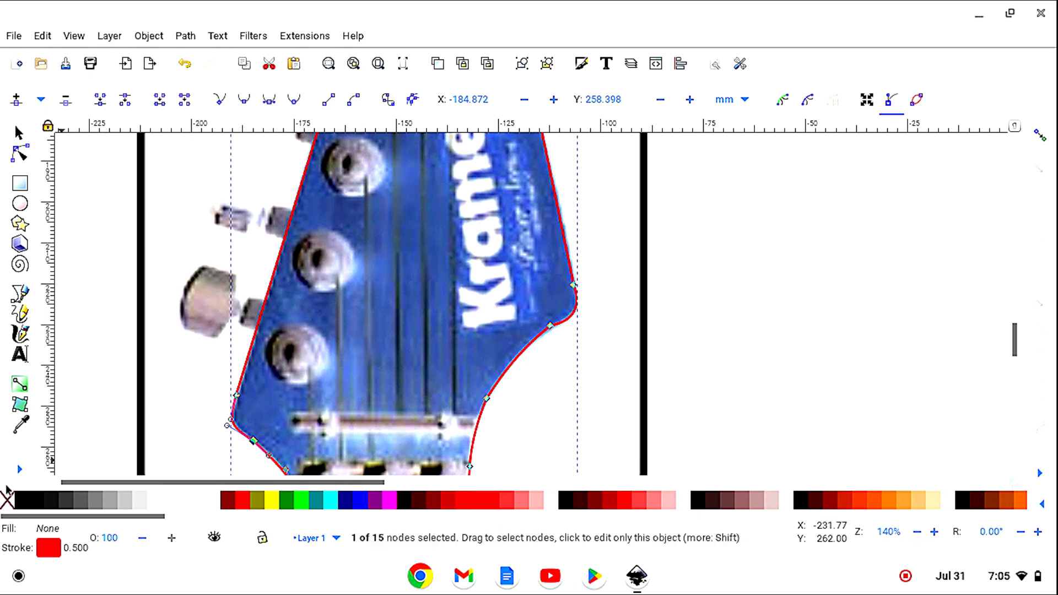
left_click(20, 470)
left_click(69, 518)
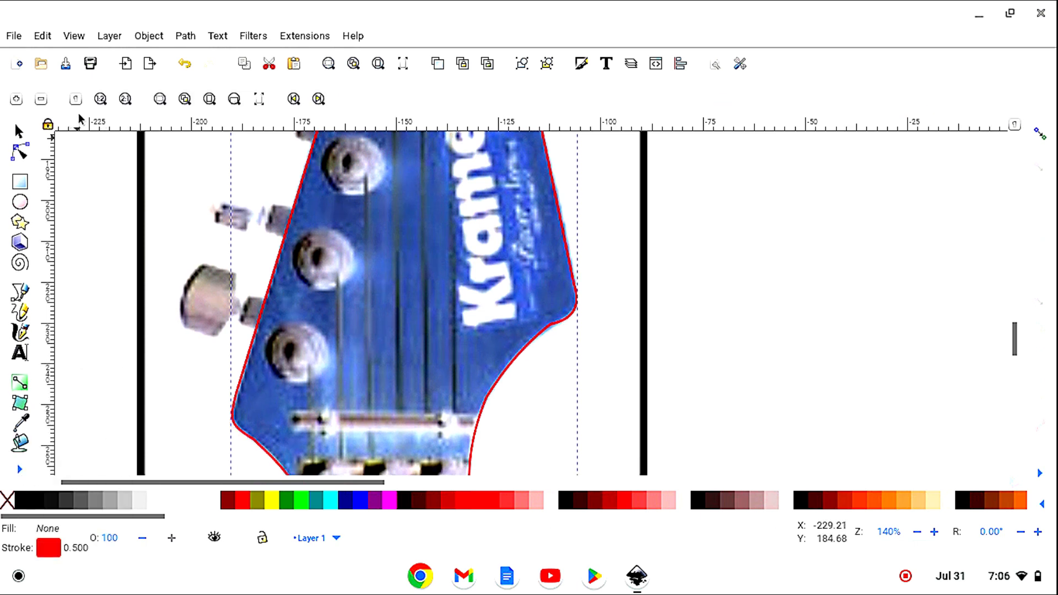
left_click(41, 100)
left_click(42, 100)
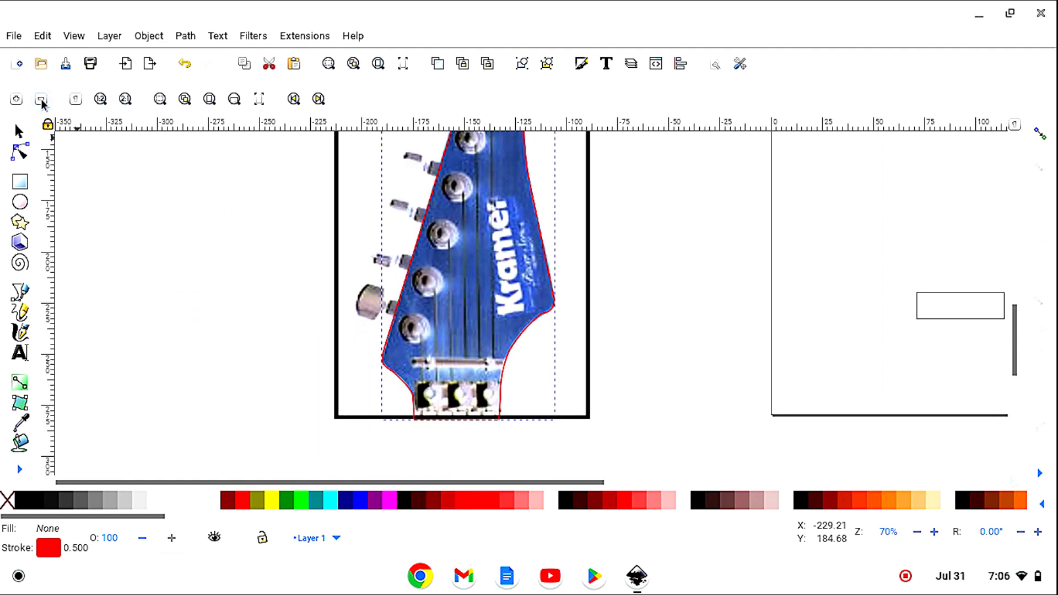
left_click(42, 100)
left_click(20, 130)
scroll(114, 257, "up", 3)
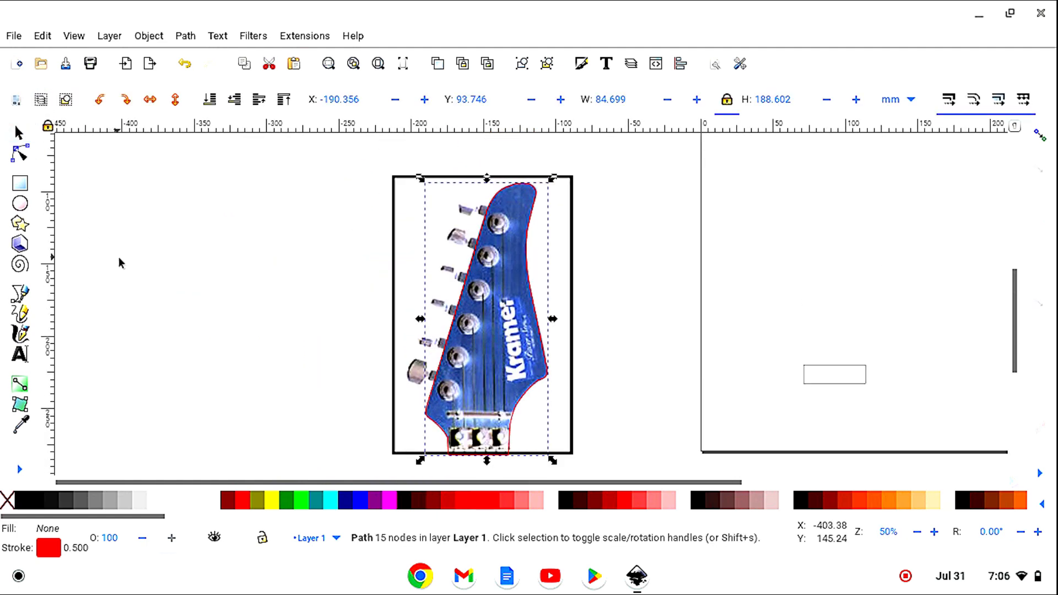
left_click_drag(560, 244, 794, 242)
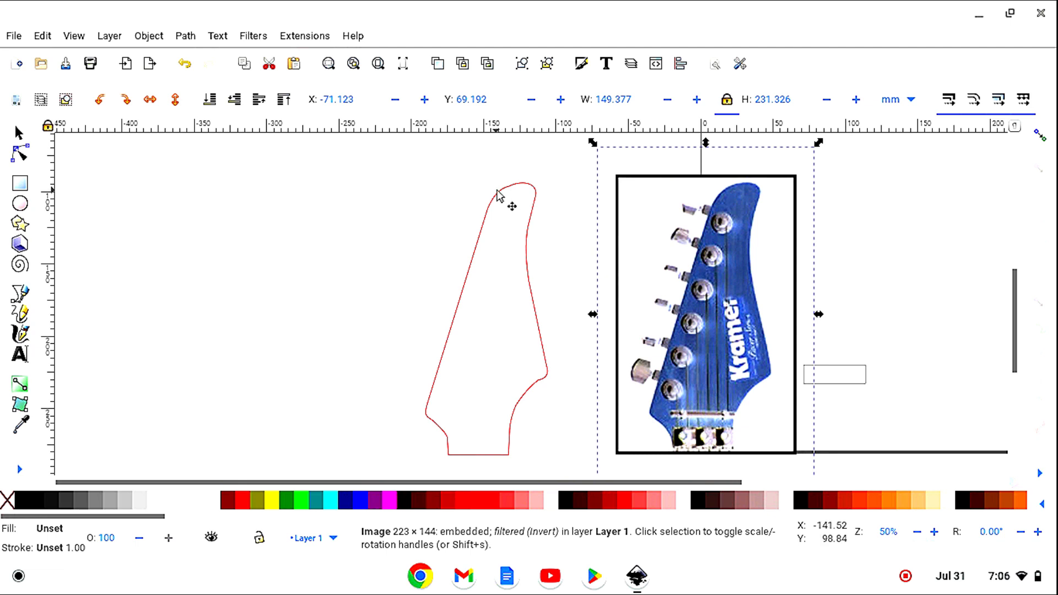
left_click(187, 67)
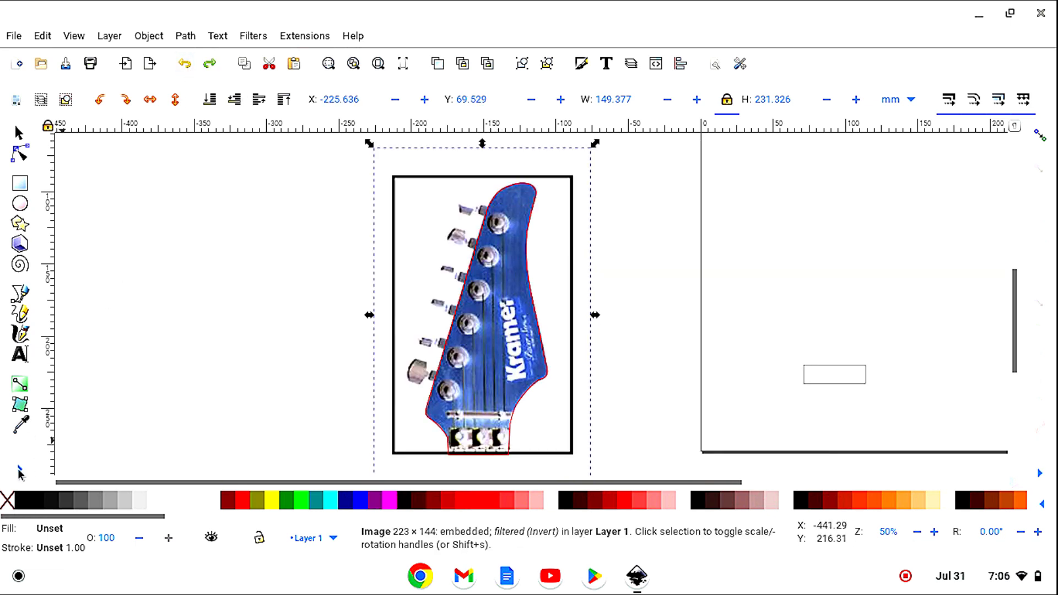
- Make the outline's nodes beside the nut clamps and on the lower right concave edge smooth
left_click(19, 471)
left_click(66, 520)
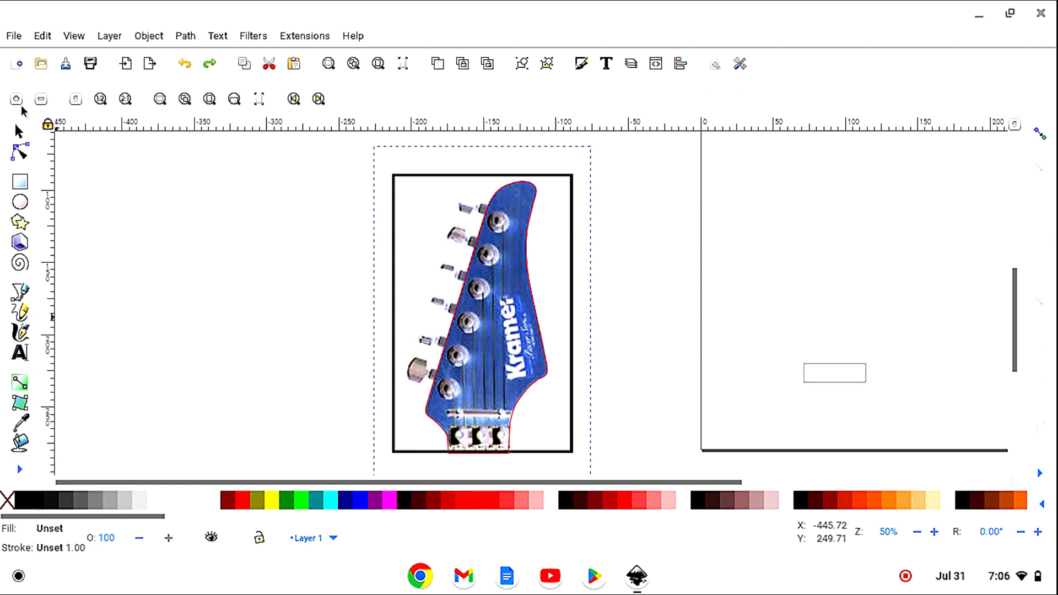
left_click(16, 100)
left_click(16, 101)
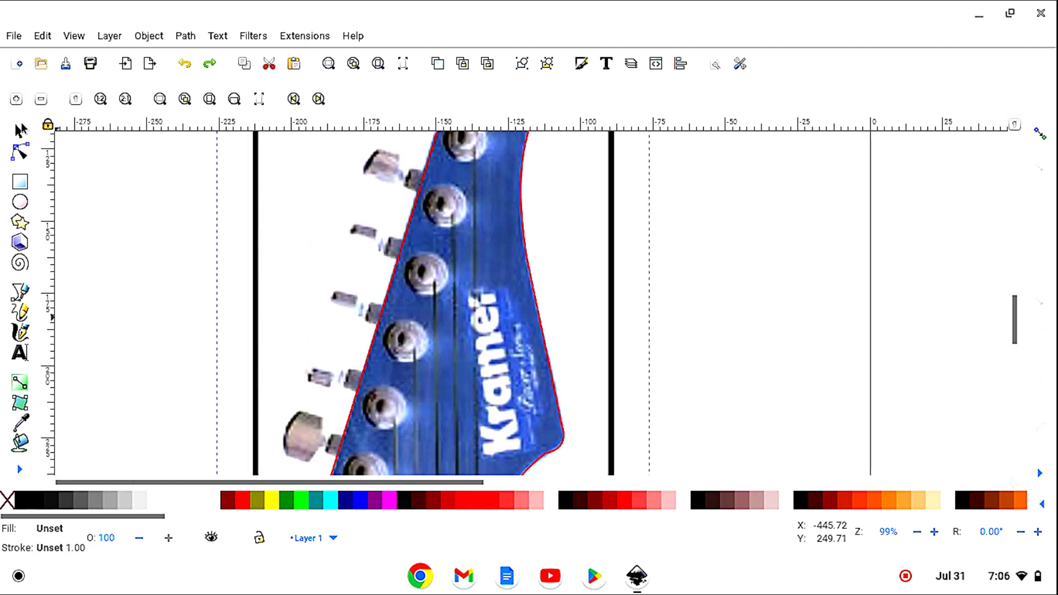
left_click(18, 132)
left_click(236, 256)
scroll(232, 257, "down", 6)
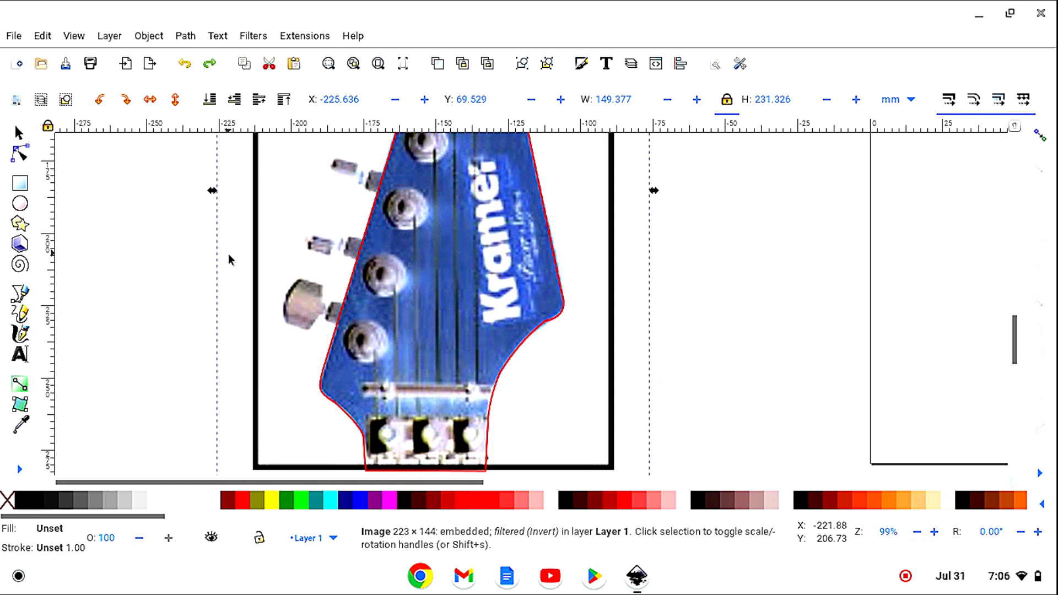
left_click(21, 154)
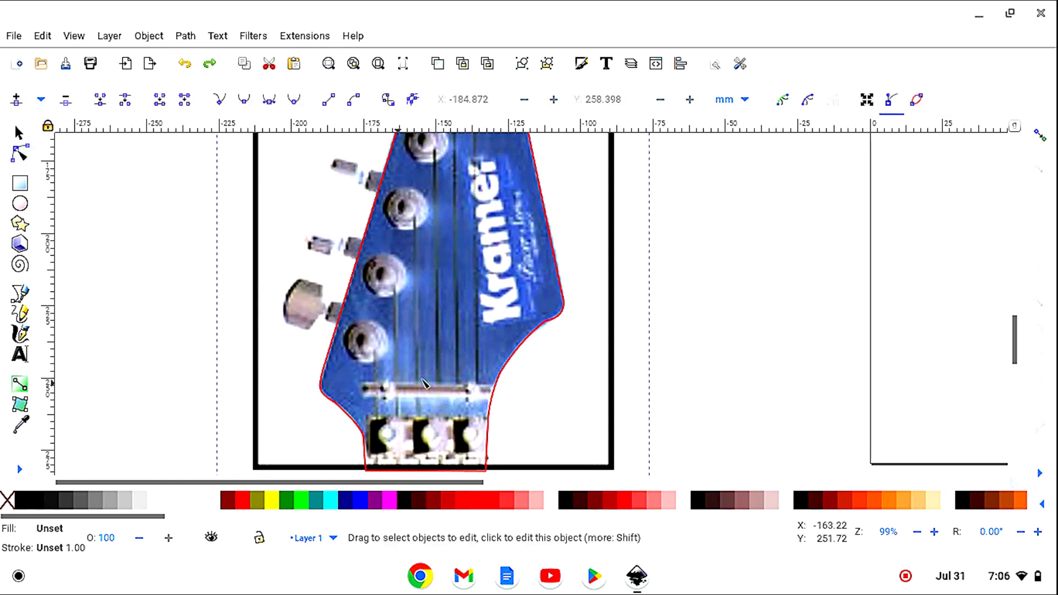
left_click(505, 378)
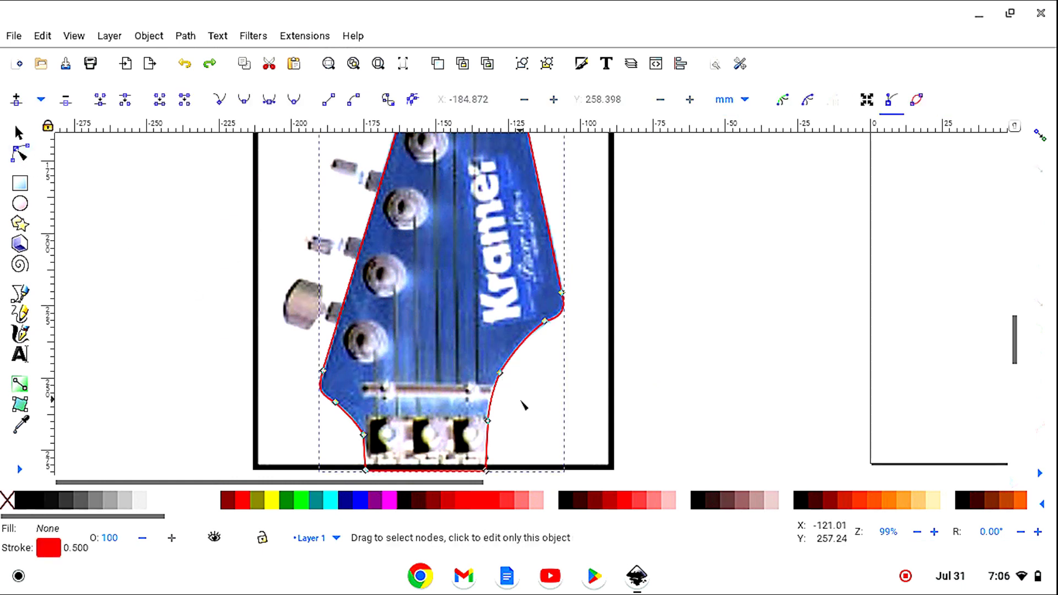
left_click(489, 422)
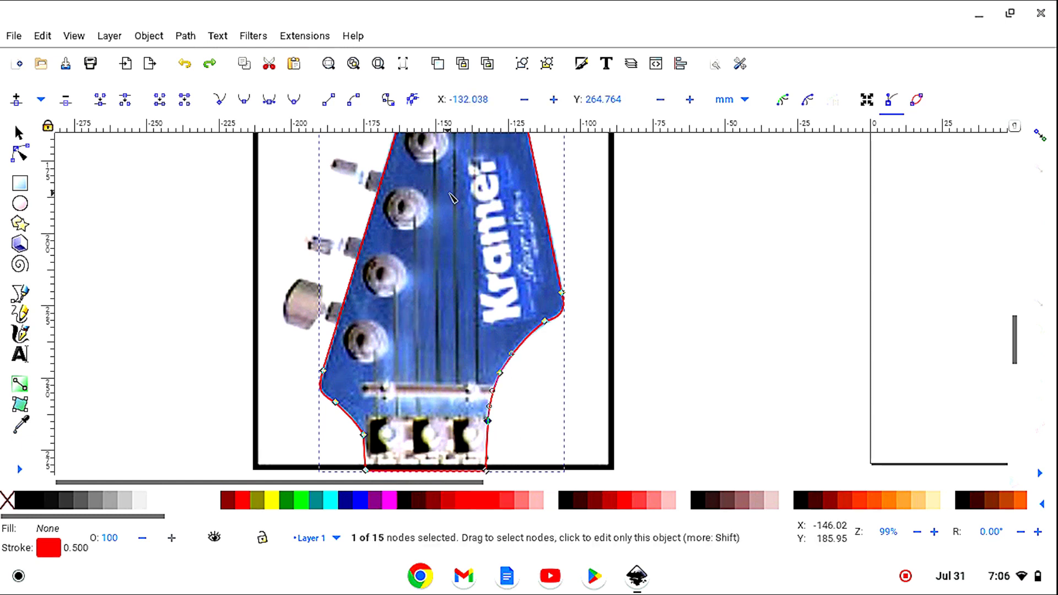
left_click(245, 101)
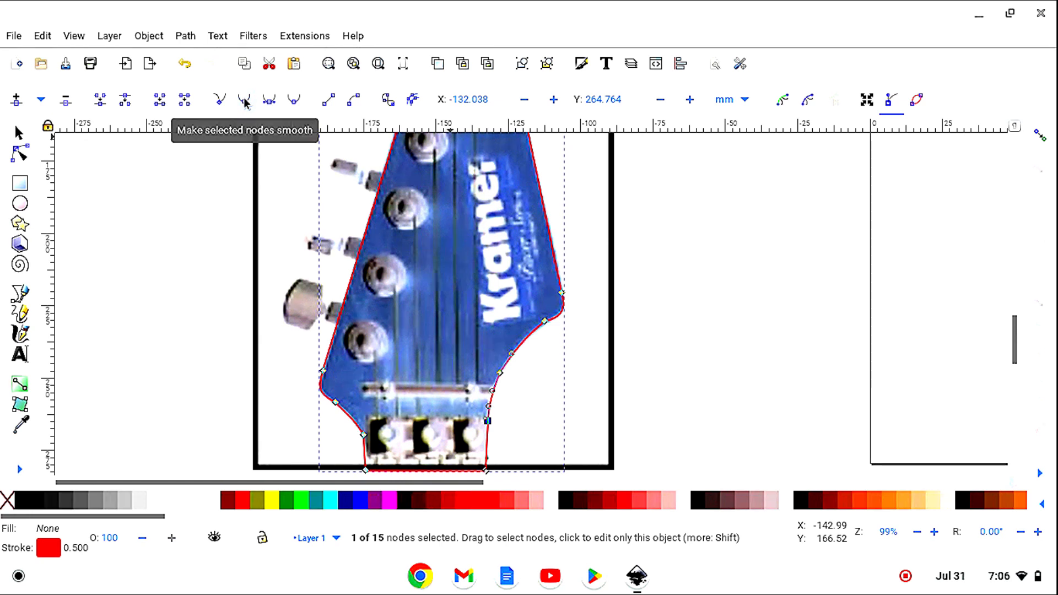
left_click(500, 375)
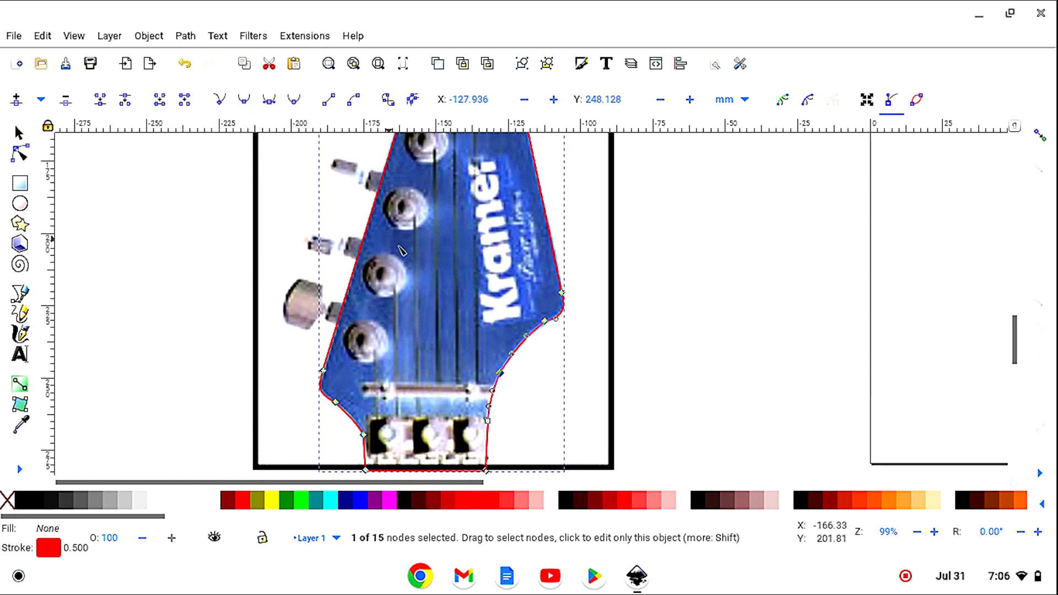
left_click(244, 103)
- Make the two nodes around the headstock's lower right point smooth
left_click(545, 322)
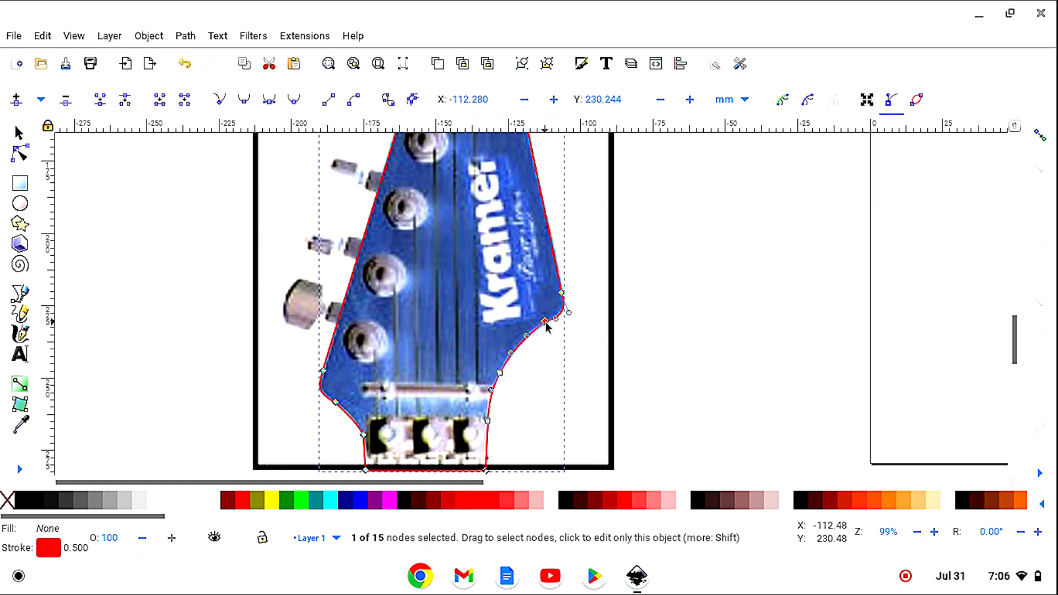
left_click(247, 103)
left_click(563, 293)
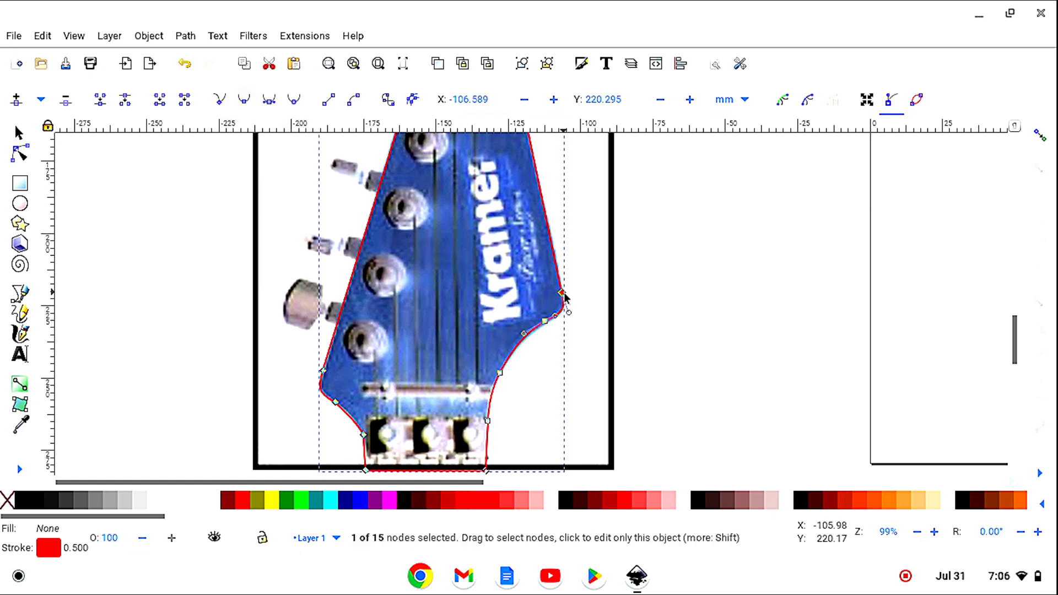
left_click(245, 103)
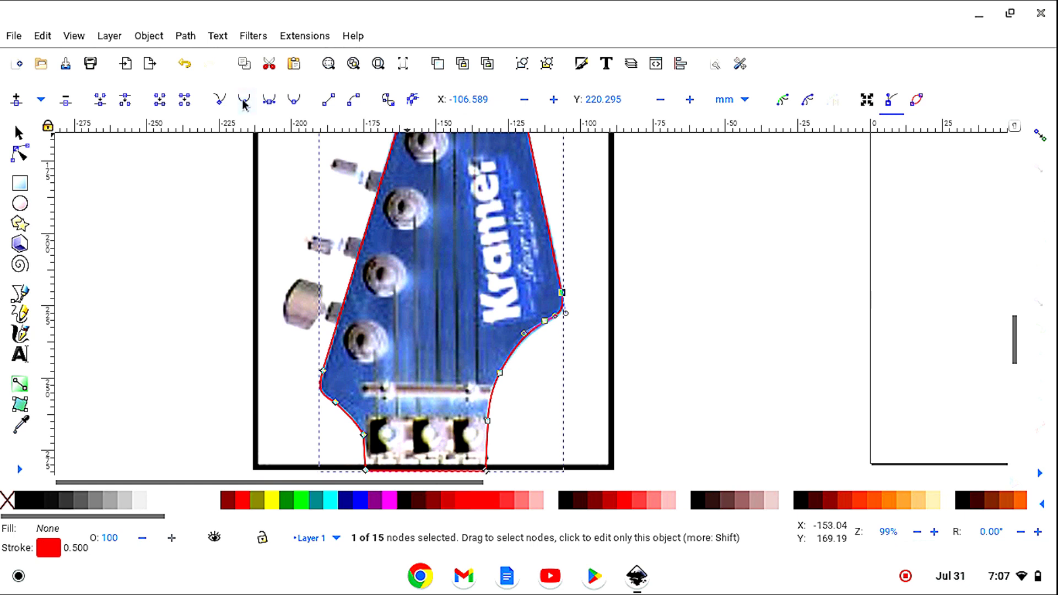
- Make the two nodes on the headstock's upper right concave edge and the node right of the tip smooth
scroll(624, 268, "up", 2)
scroll(624, 268, "up", 8)
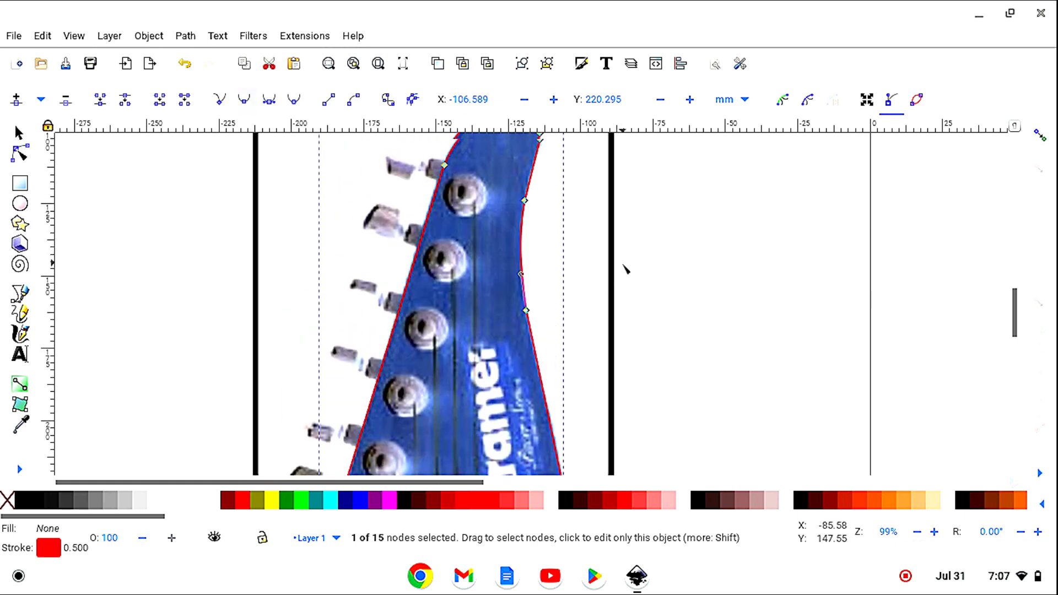
left_click(527, 348)
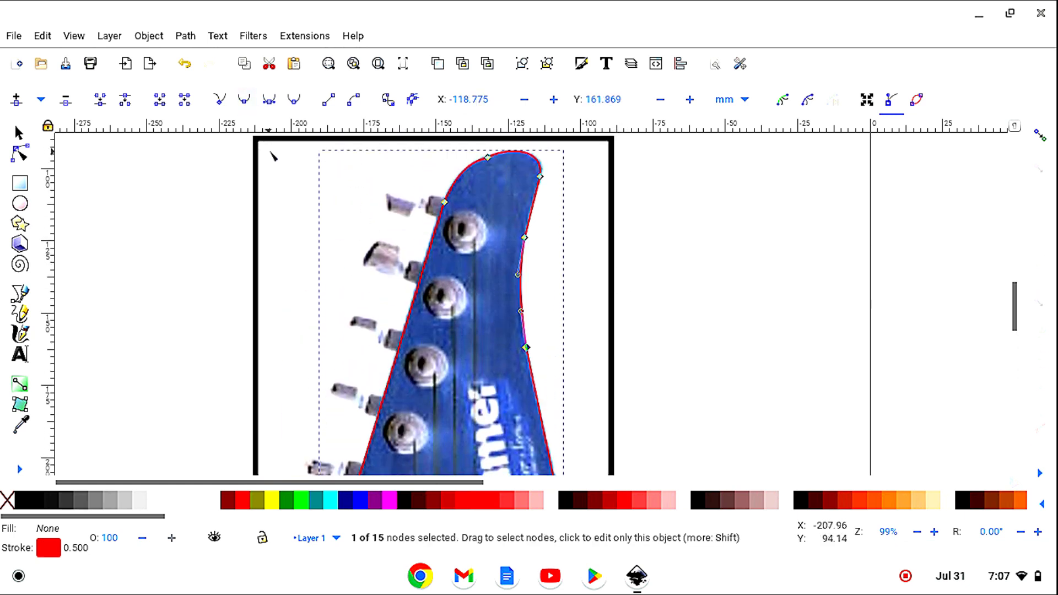
left_click(242, 100)
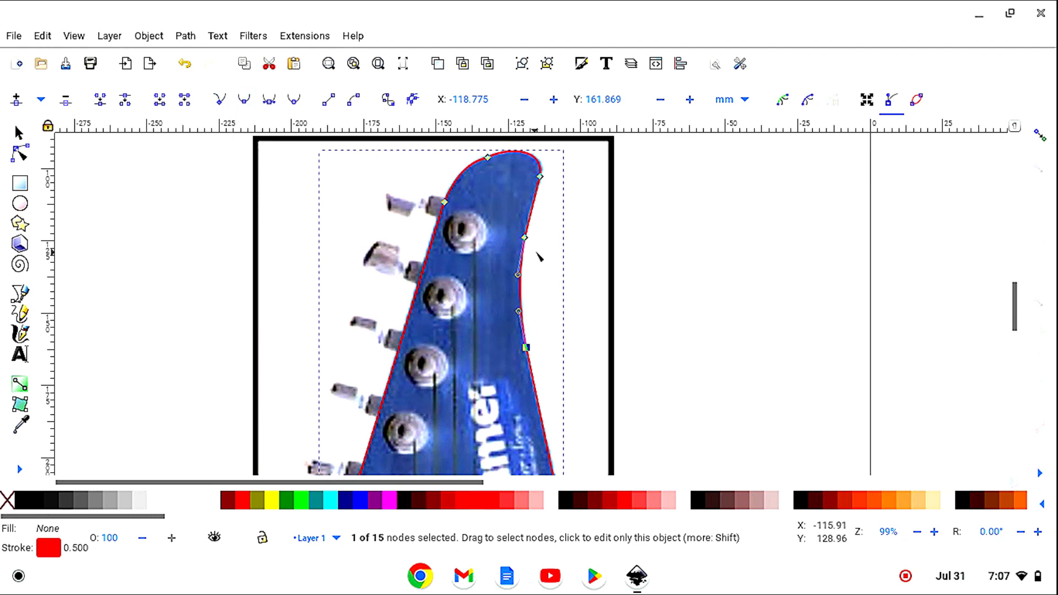
left_click(525, 239)
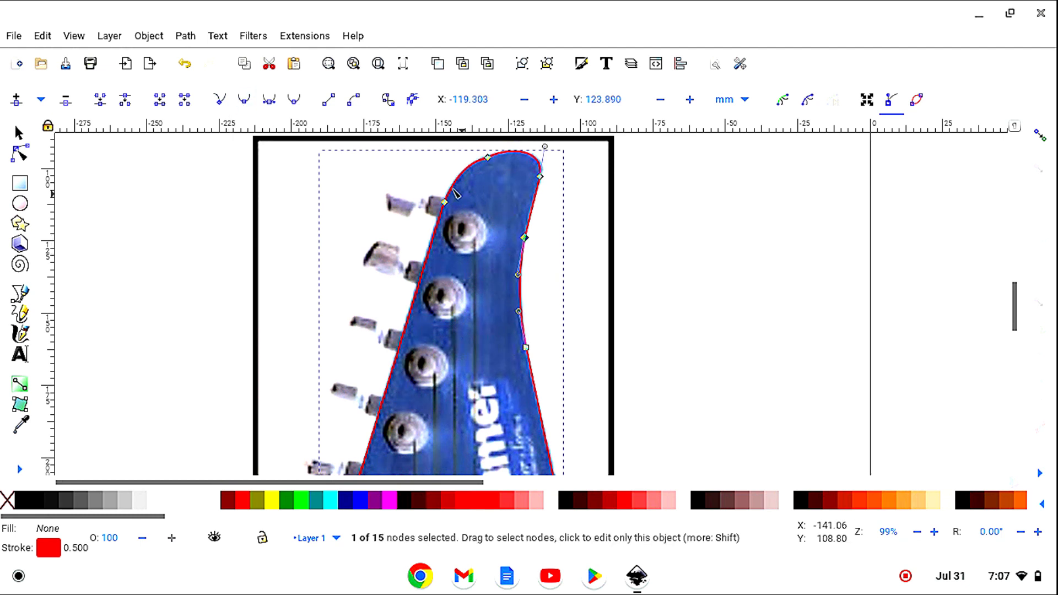
left_click(245, 104)
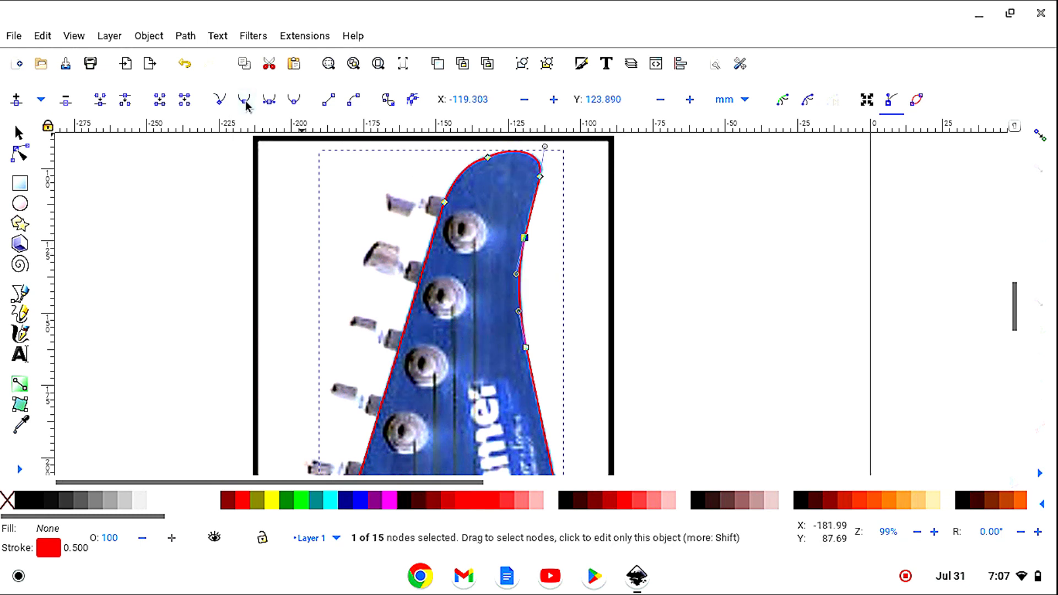
left_click(541, 177)
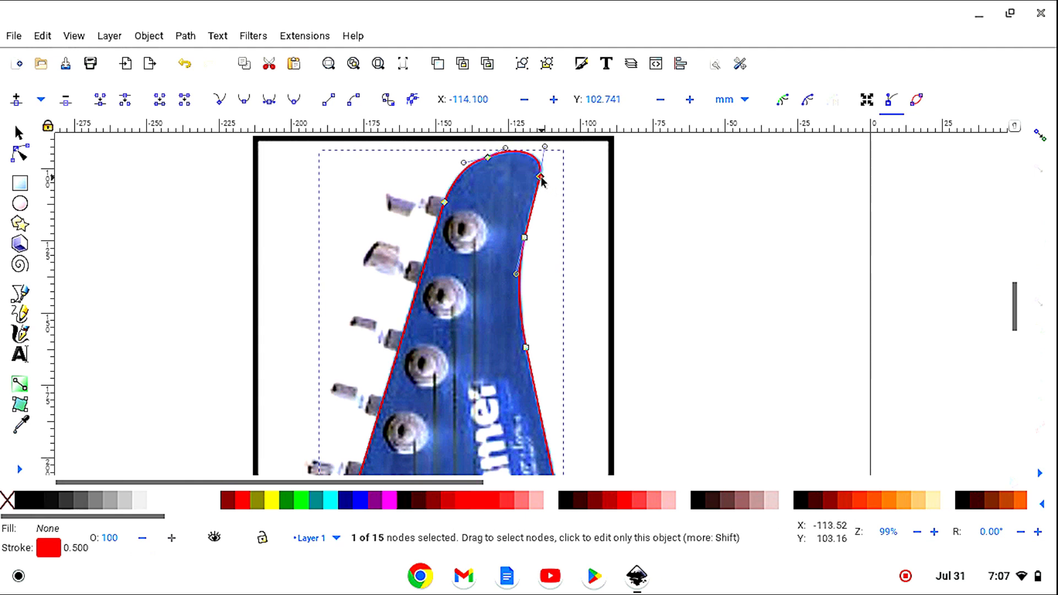
left_click(244, 101)
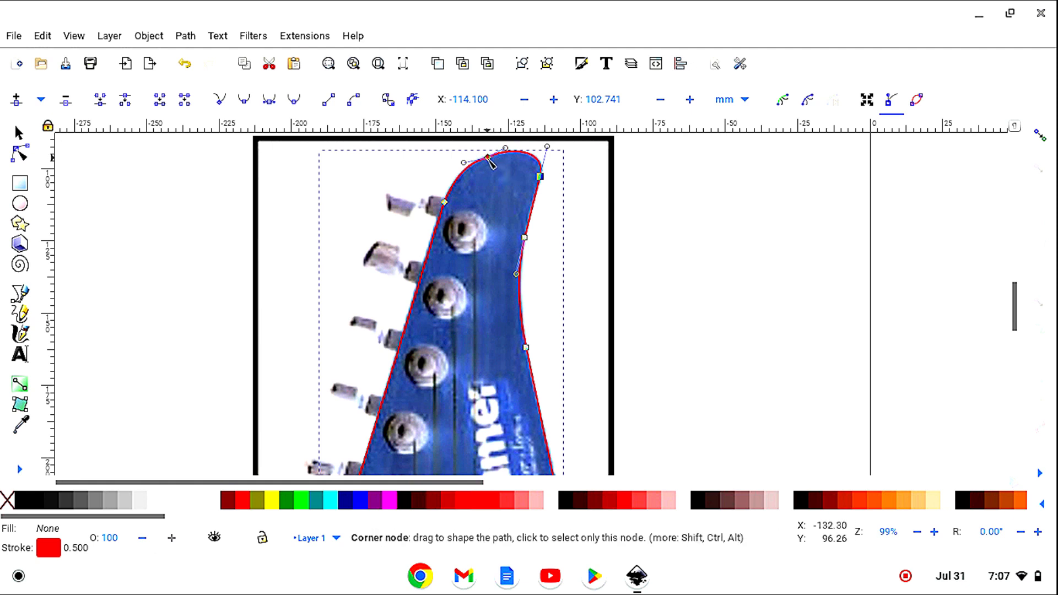
- Move the node left of the headstock's tip slightly upward, and make it and the node at the upper left edge smooth
left_click_drag(488, 158, 487, 155)
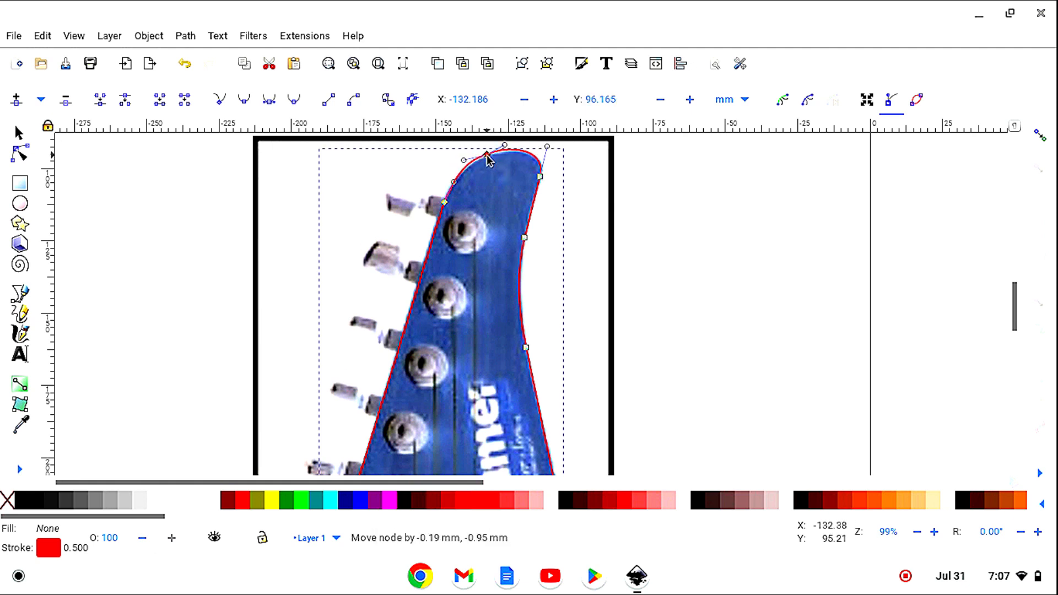
left_click_drag(488, 159, 509, 153)
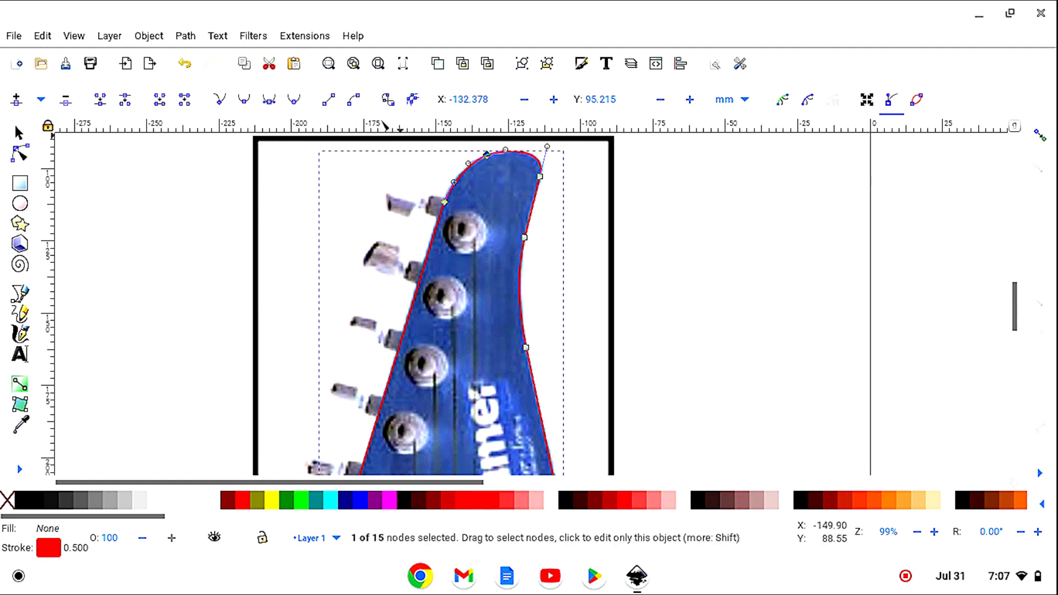
left_click(246, 101)
left_click(445, 203)
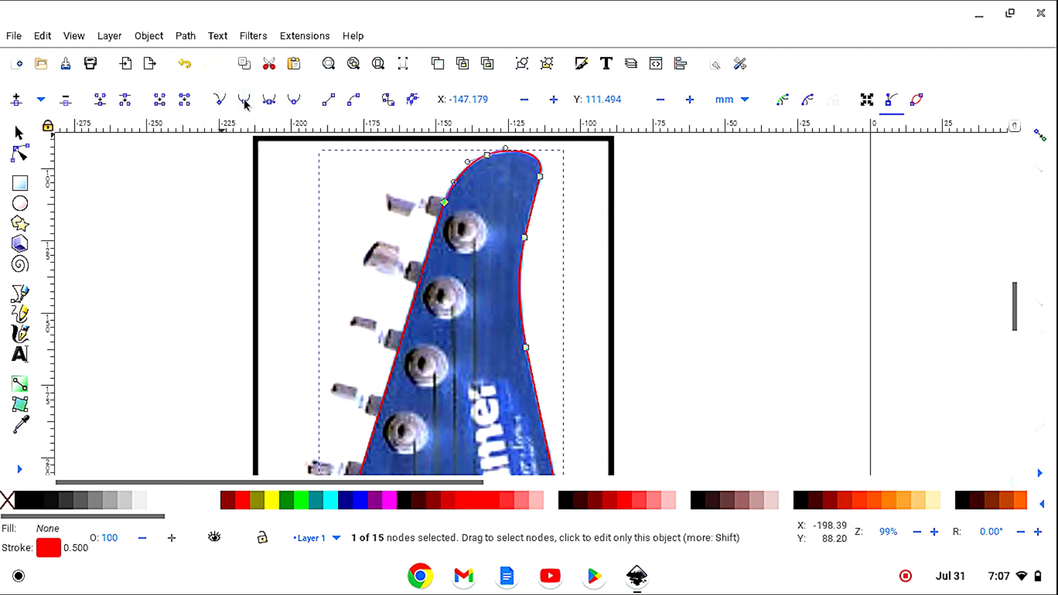
- Make the three outline nodes from the headstock's lower left point down to the left side of the nut clamps smooth
scroll(452, 314, "down", 5)
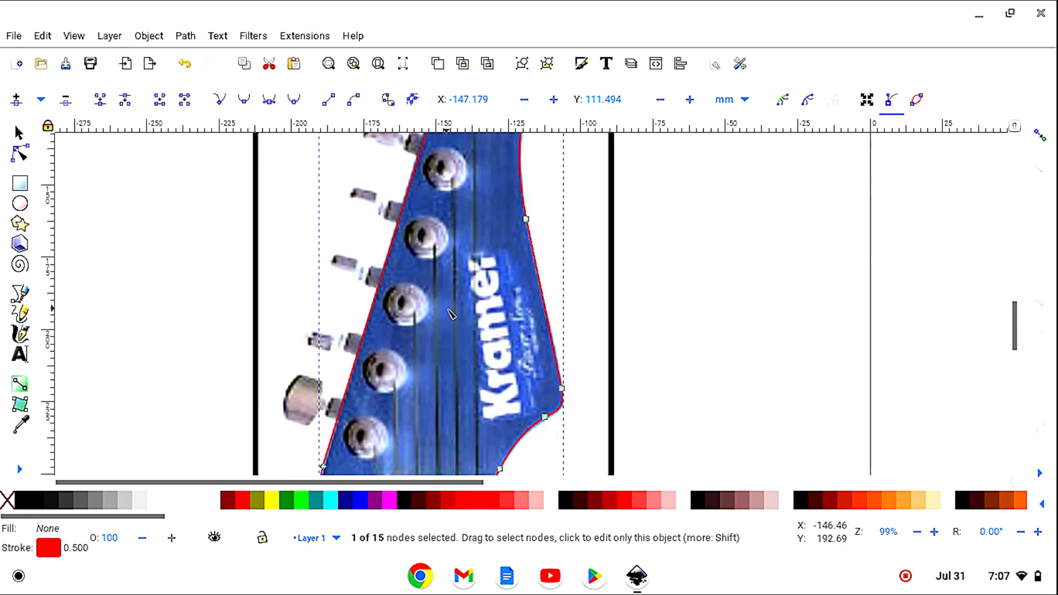
scroll(452, 314, "down", 2)
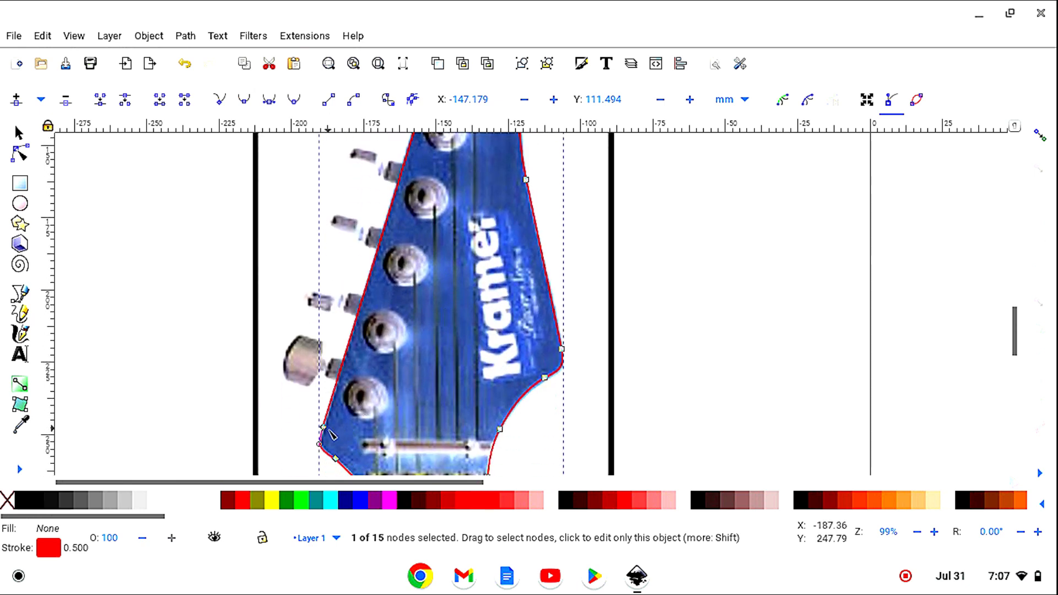
left_click(323, 427)
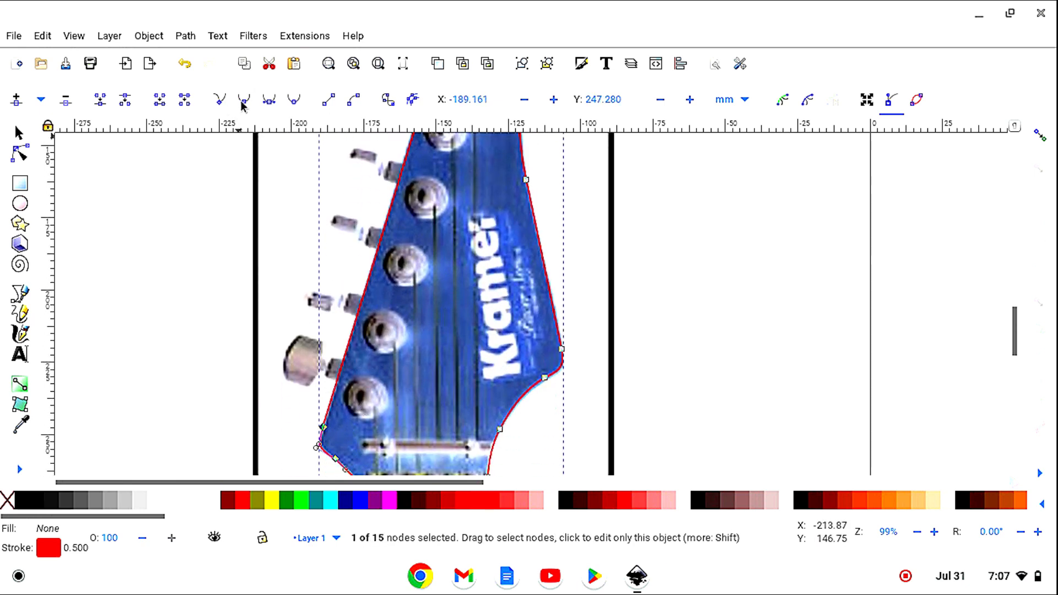
scroll(472, 351, "down", 5)
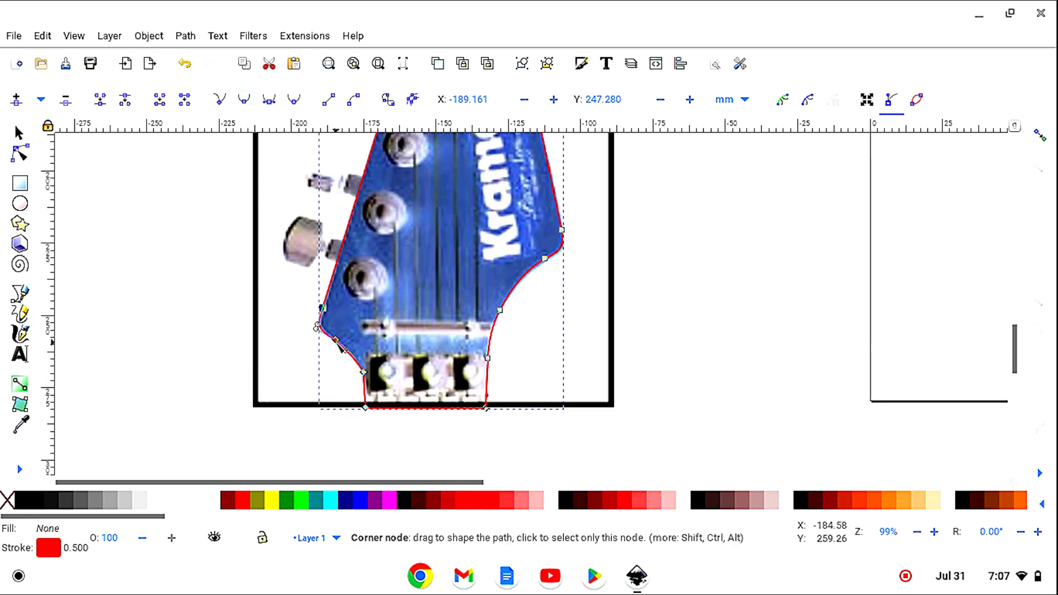
left_click(336, 340)
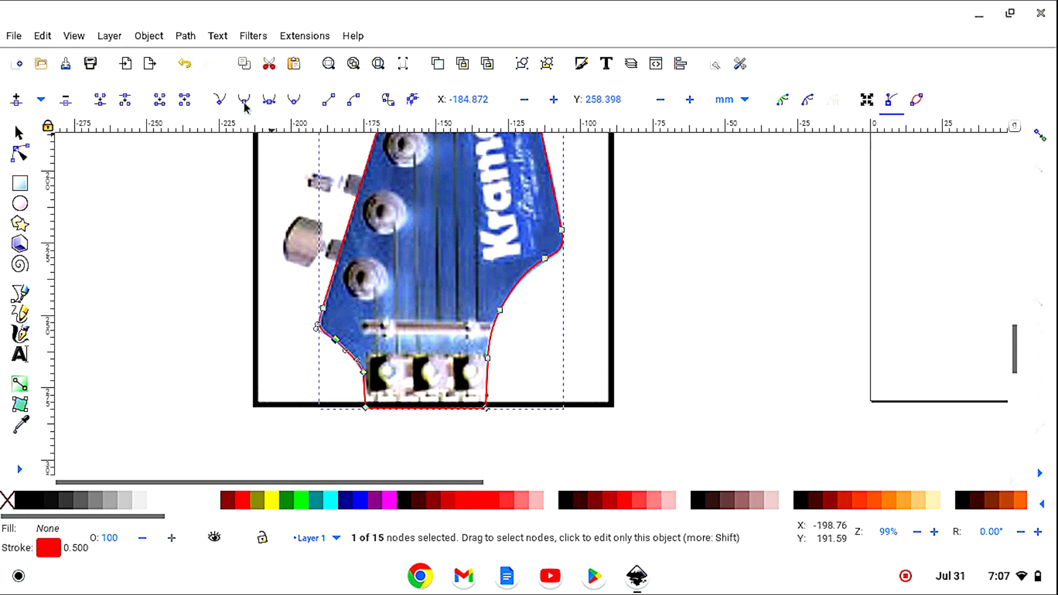
left_click(364, 373)
left_click(246, 102)
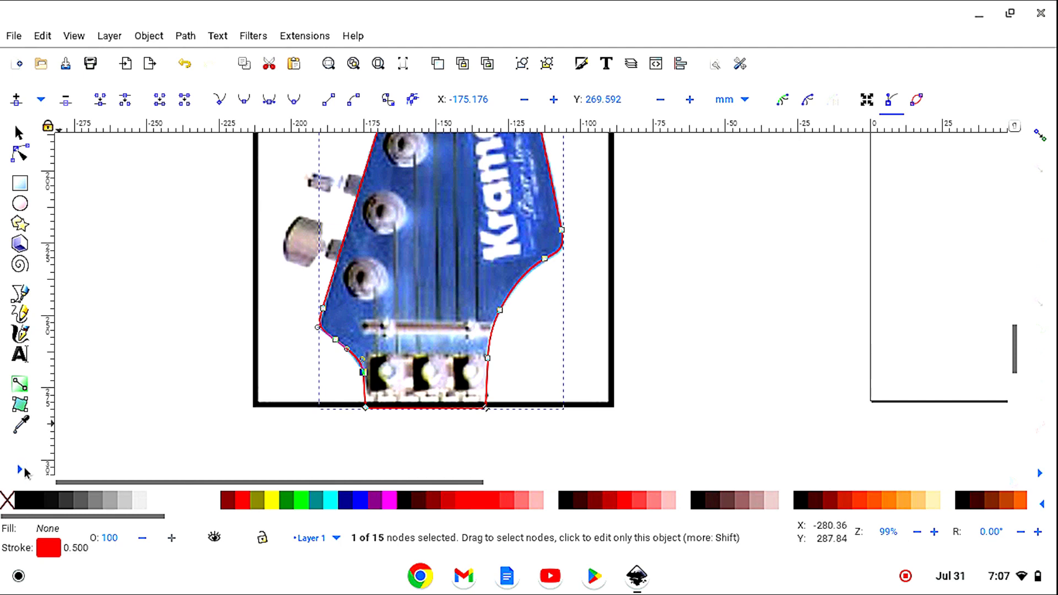
- Move the headstock photo over to the page to inspect the bare outline, undo the move, and deselect the photo
left_click(22, 470)
left_click(69, 519)
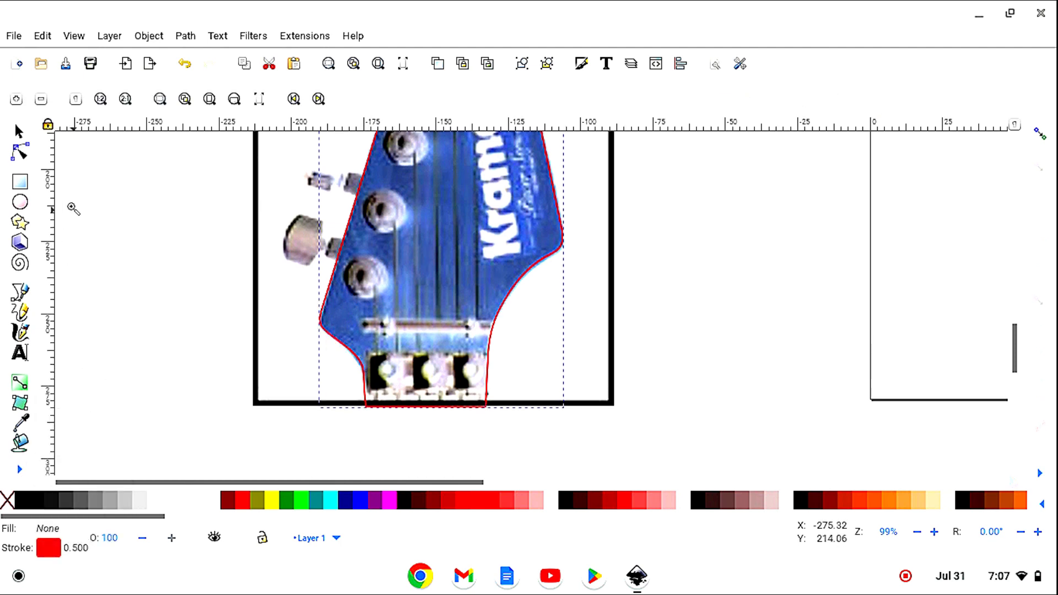
left_click(40, 101)
left_click(41, 100)
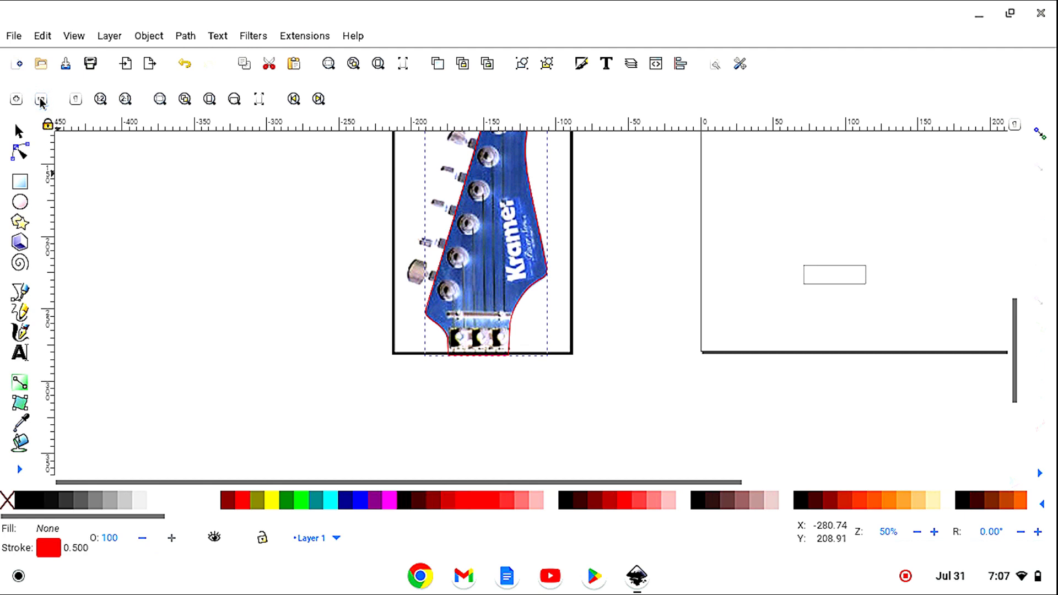
left_click(41, 100)
left_click(20, 132)
scroll(376, 359, "up", 3)
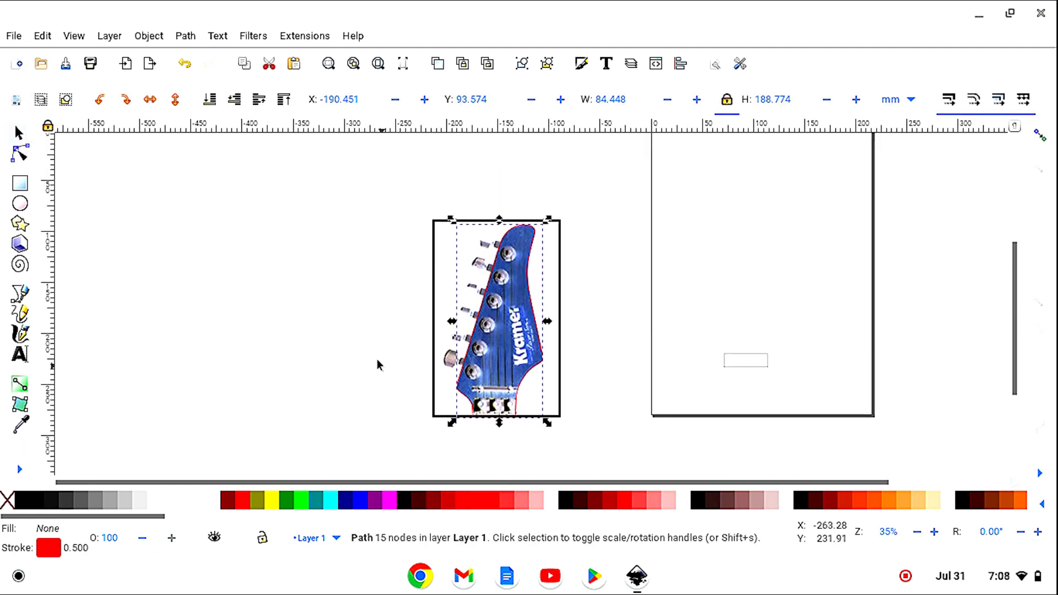
scroll(377, 364, "up", 1)
left_click_drag(562, 300, 771, 267)
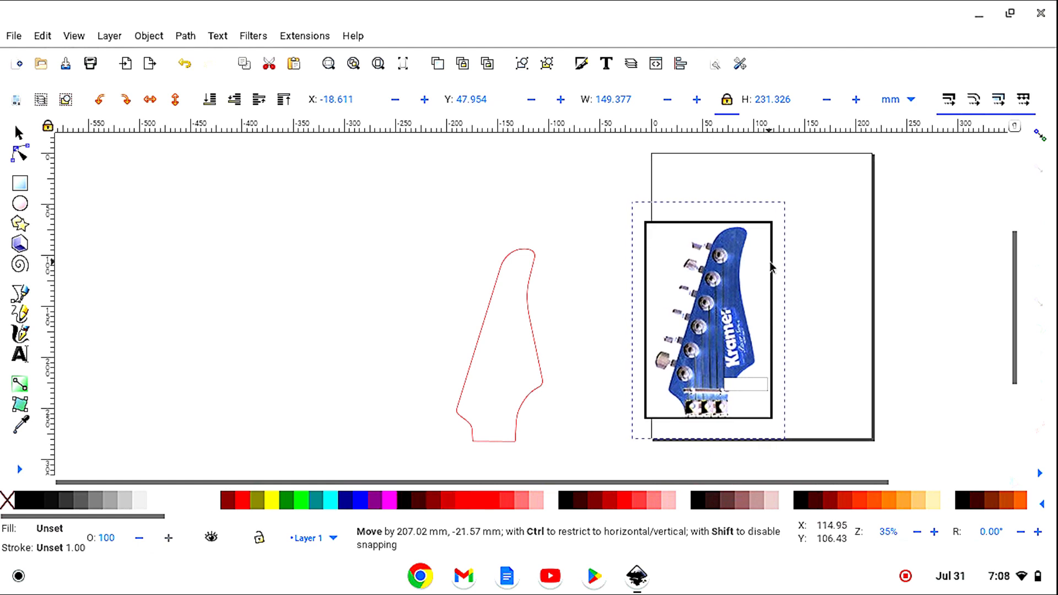
left_click_drag(771, 267, 772, 267)
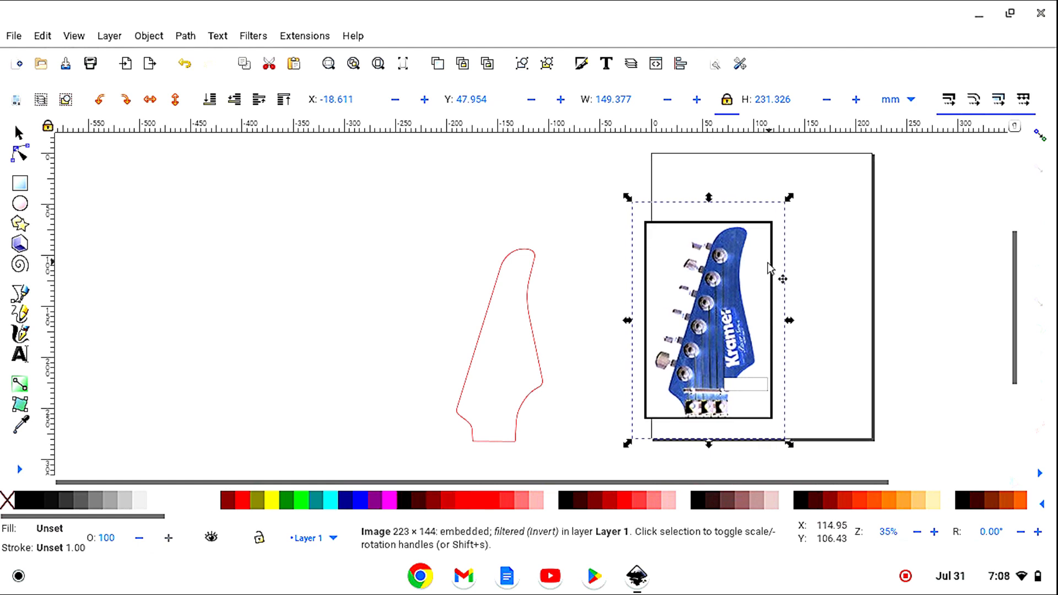
left_click(185, 64)
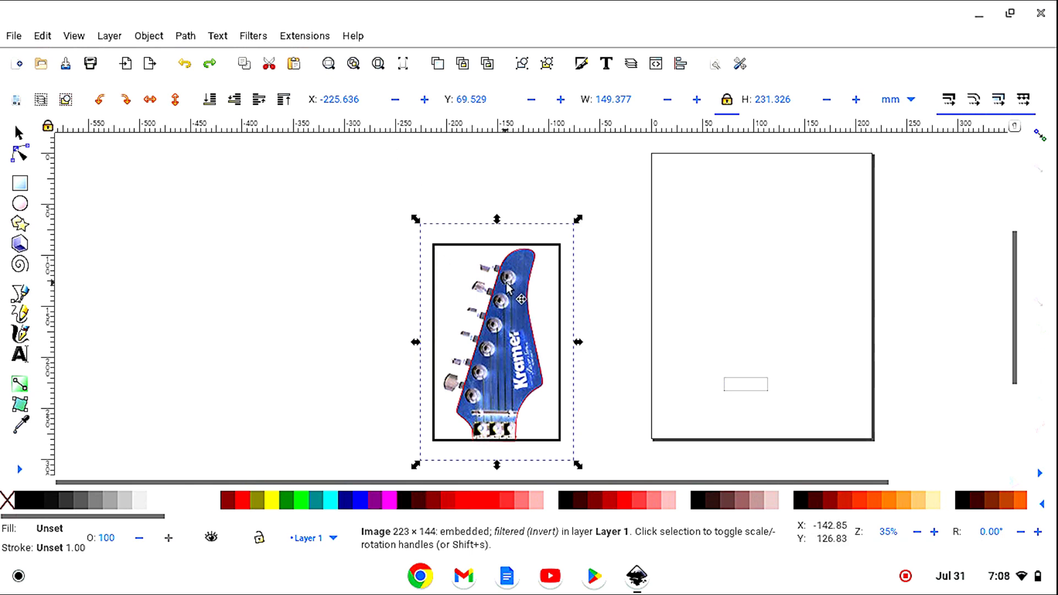
left_click(532, 364)
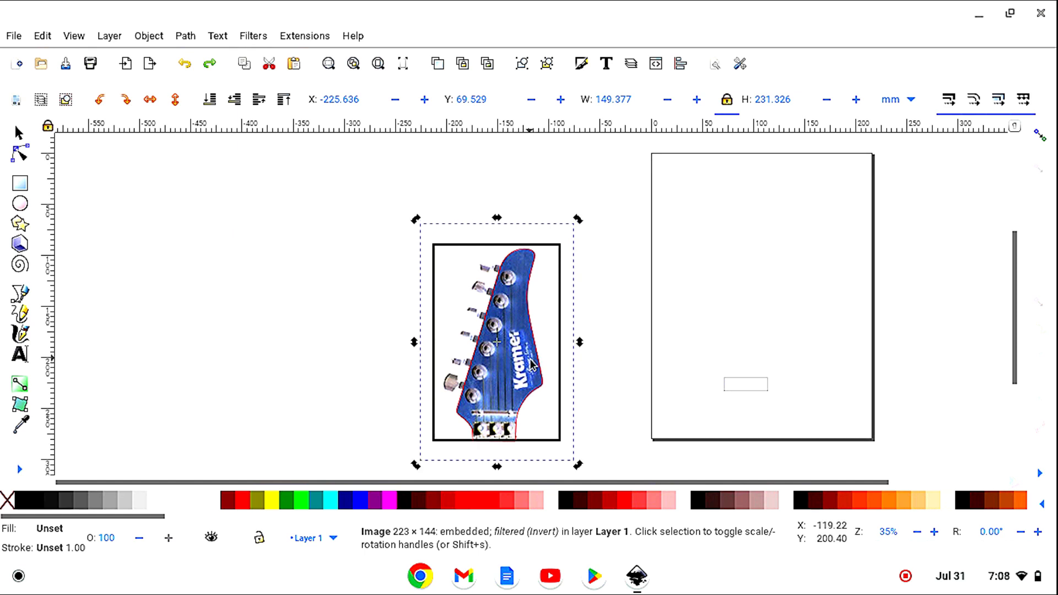
left_click(587, 389)
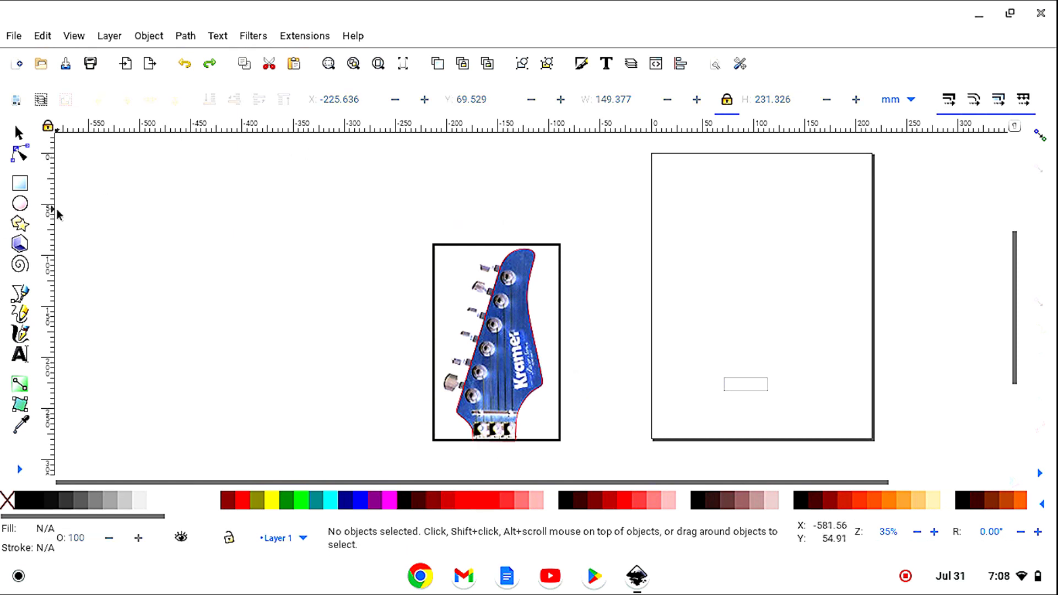
- Draw an ellipse about 34 by 31 mm over the lower part of the headstock and give it a black stroke
left_click(21, 204)
mouse_move(496, 413)
left_mouse_down()
mouse_move(476, 401)
mouse_move(508, 430)
left_mouse_up()
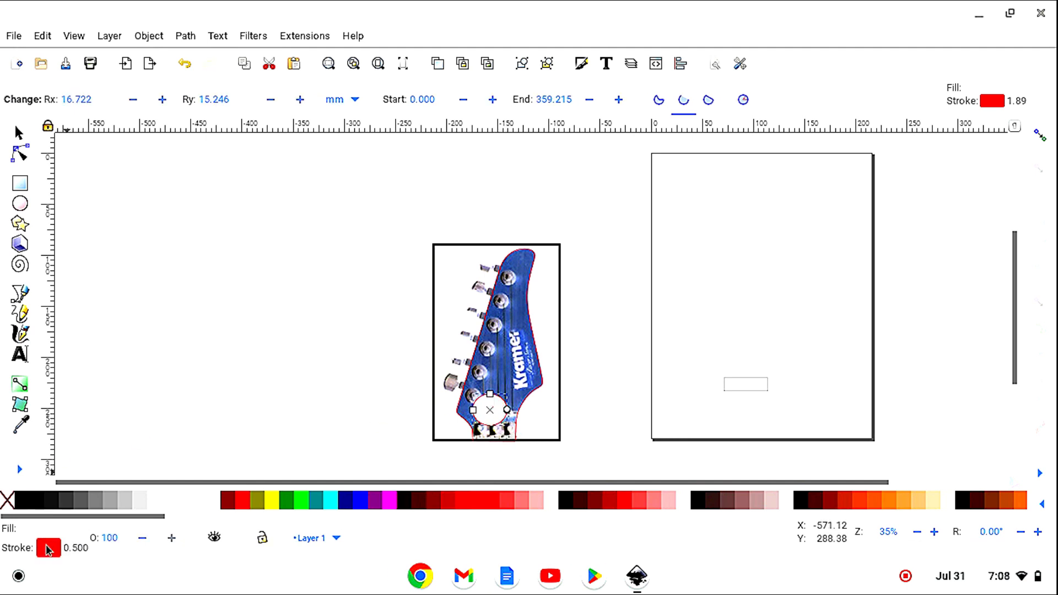
left_click(20, 135)
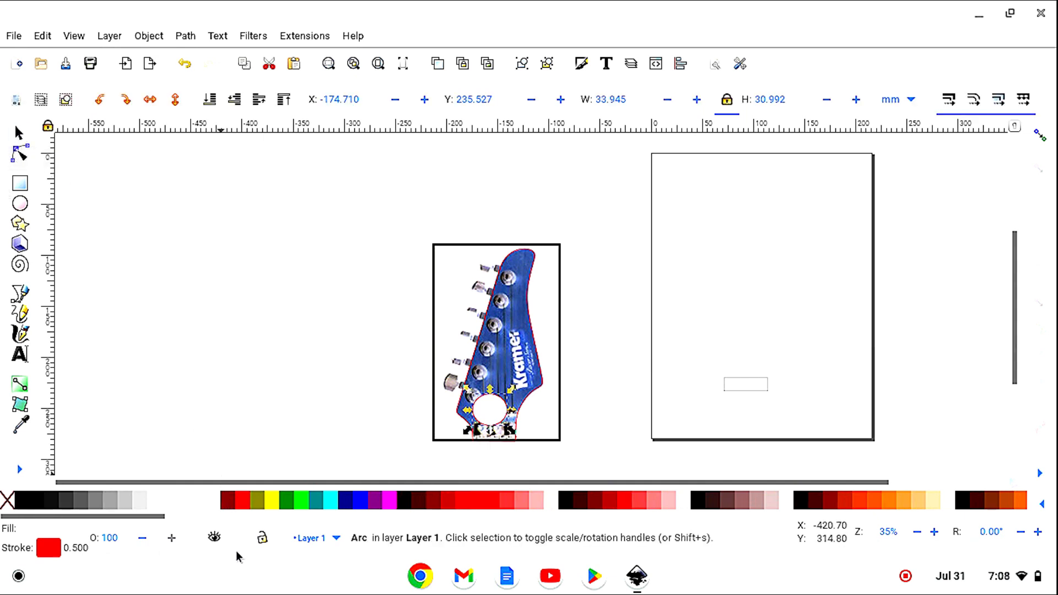
left_click(23, 502, "shift")
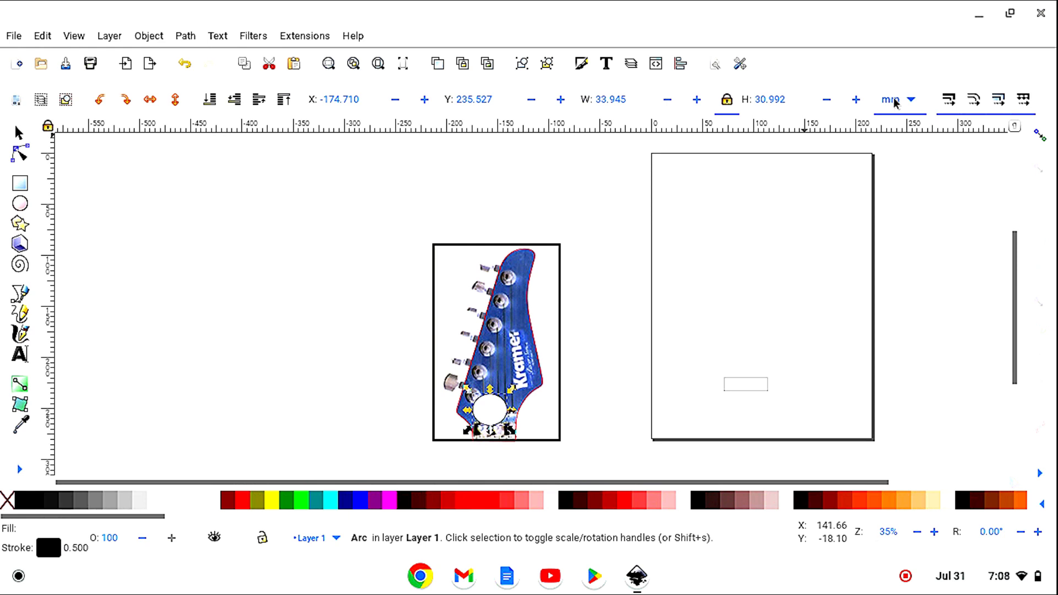
- Unlock the ellipse's proportions and set both its width and height to 10 mm
left_click(728, 104)
left_click_drag(632, 98, 528, 102)
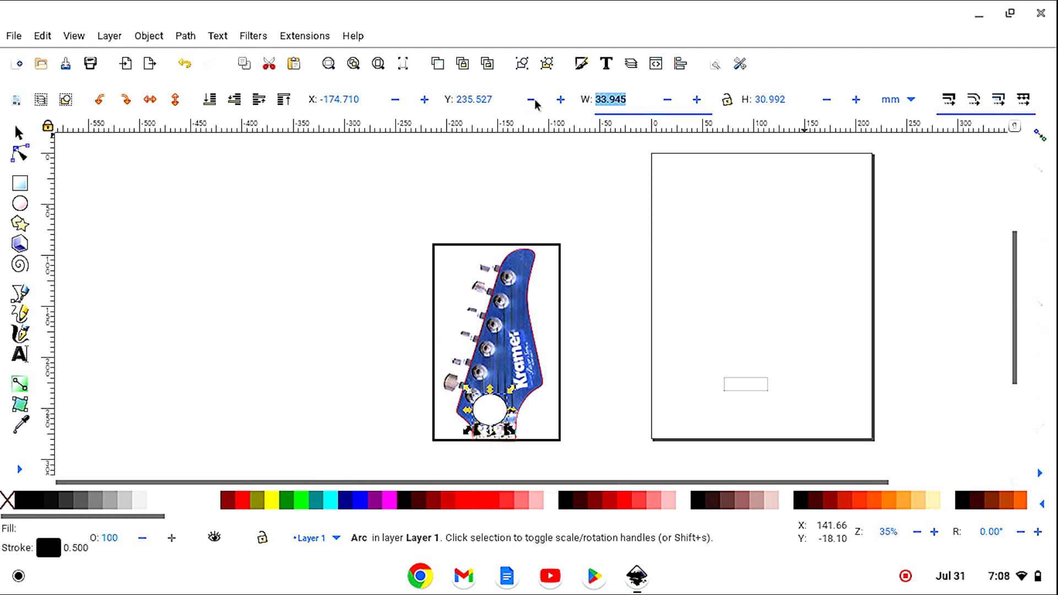
type("10.")
key("Tab")
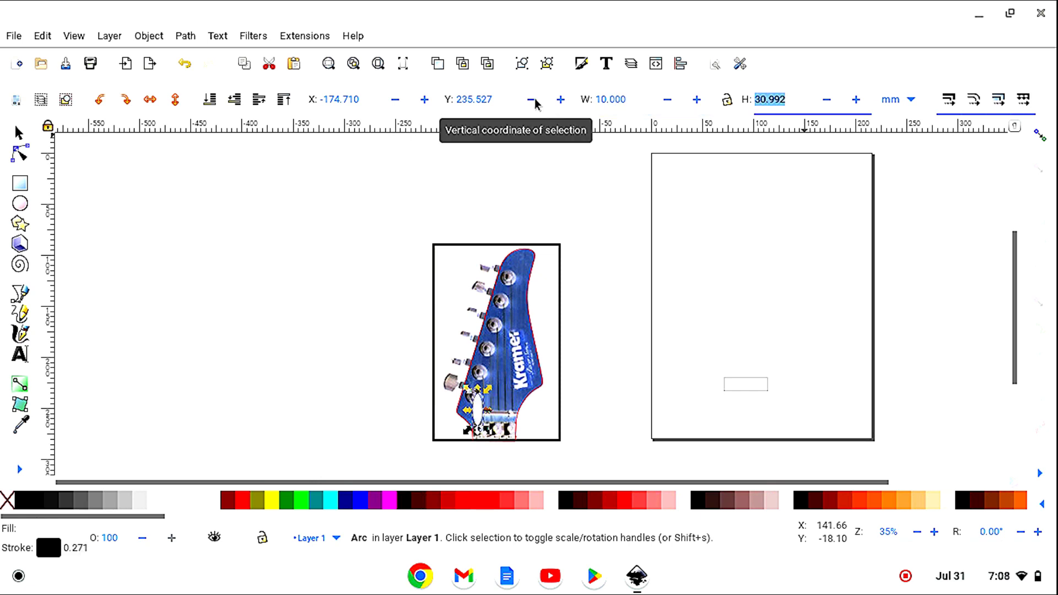
type("10")
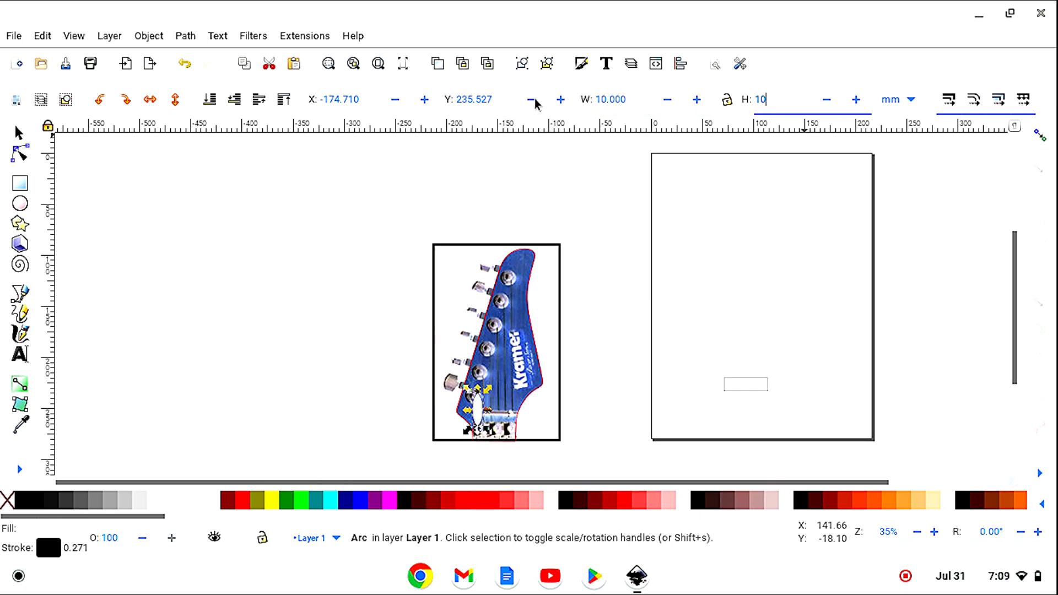
type(".")
key("Return")
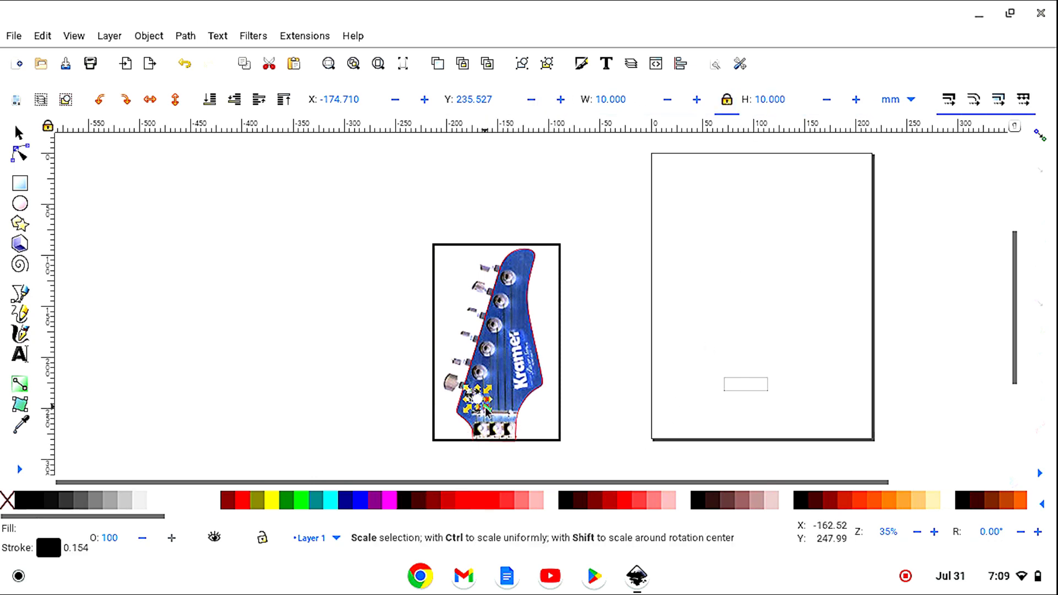
- Place the 10 mm circle on the tuner post nearest the nut and put a copy of it on each of the other five posts
left_click_drag(482, 405, 480, 400)
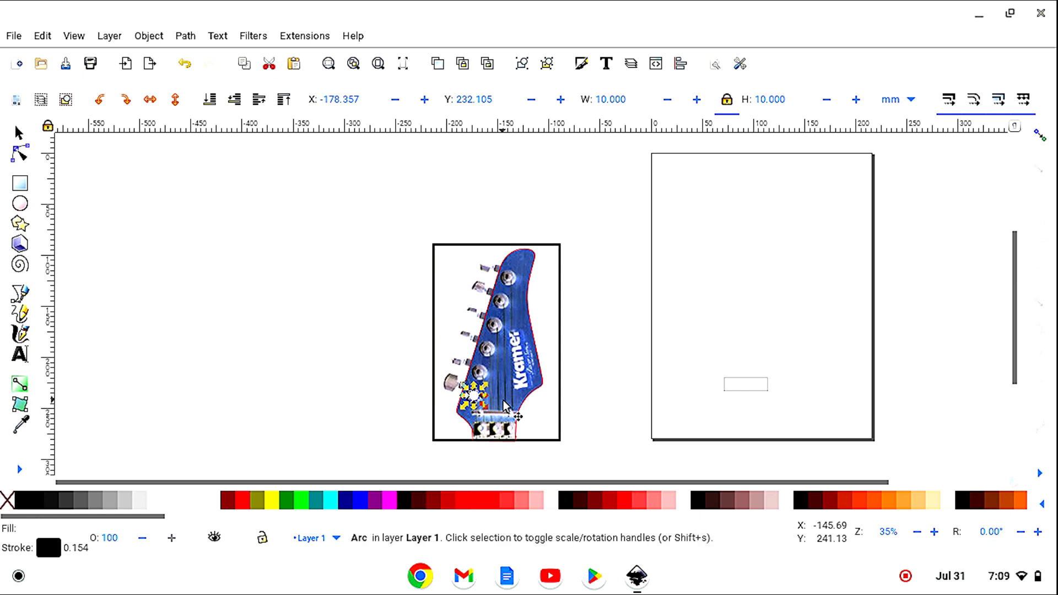
left_click_drag(478, 397, 488, 349)
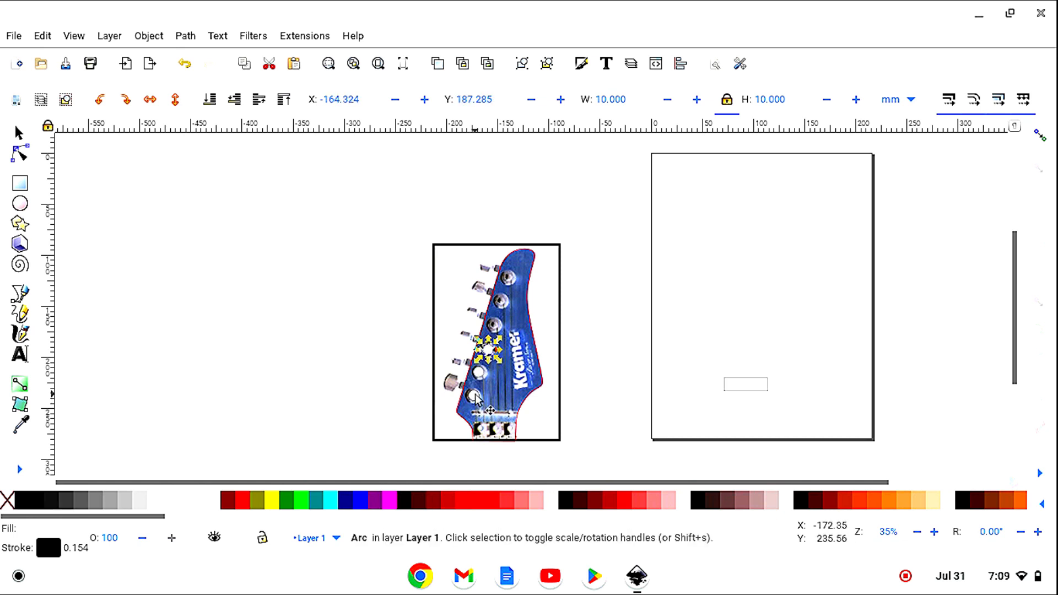
left_click_drag(476, 397, 480, 381)
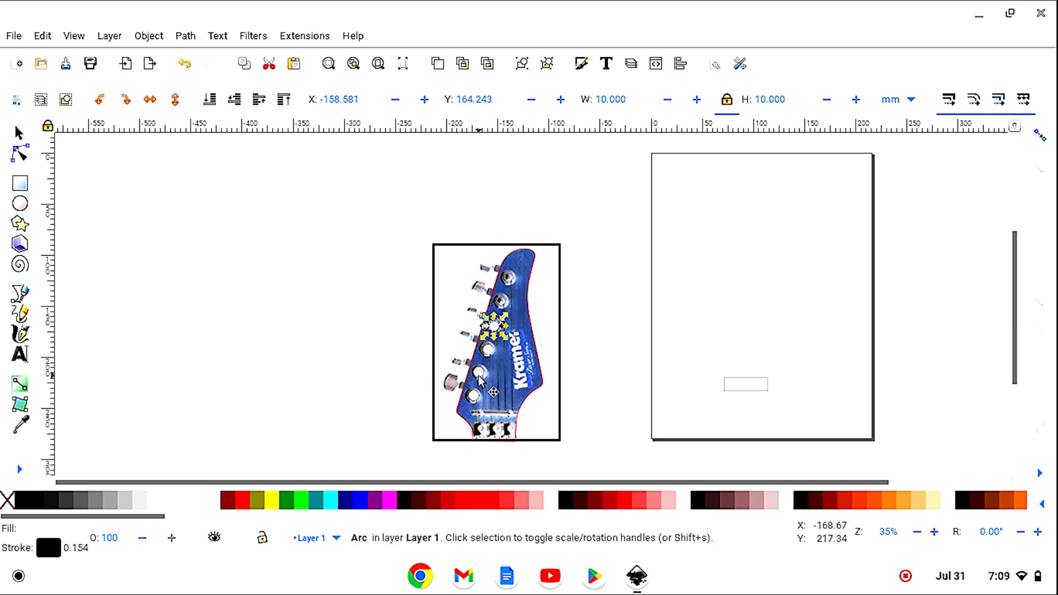
left_click_drag(496, 330, 504, 305)
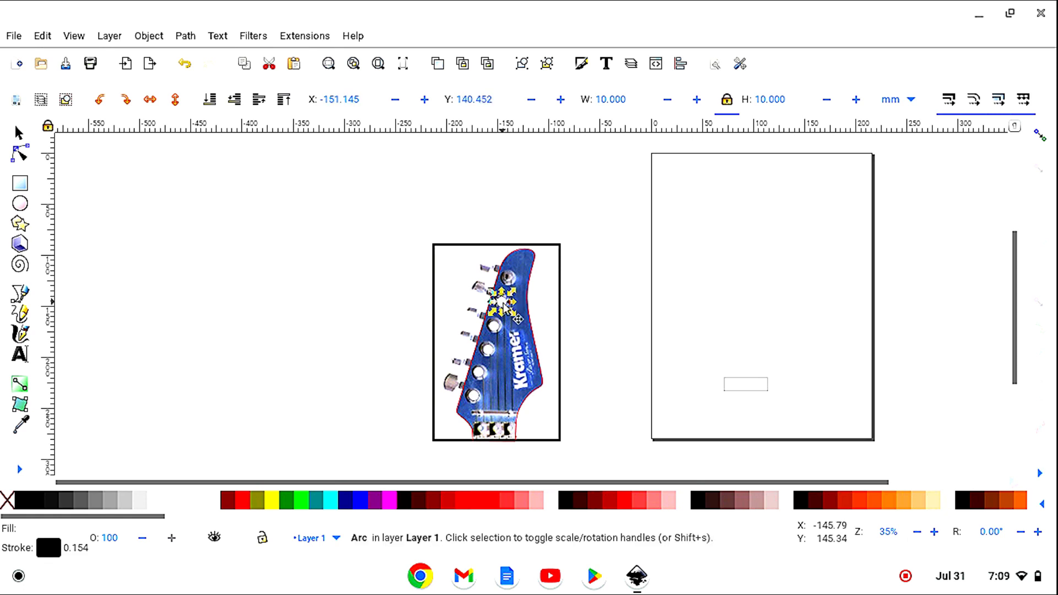
left_click_drag(476, 397, 513, 282)
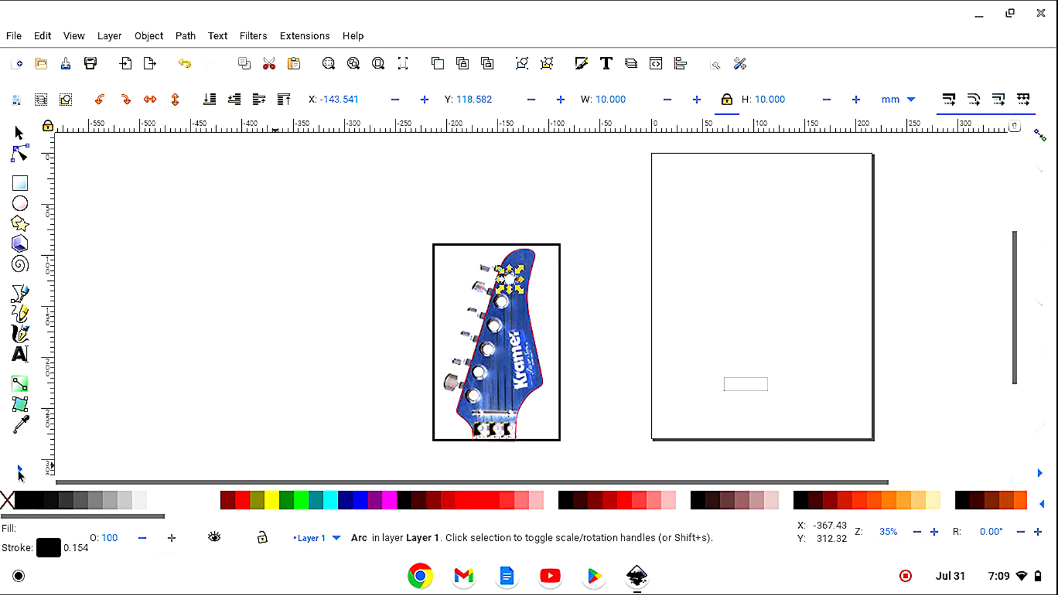
- Nudge the three tuner hole circles nearest the headstock tip so each is centred on its post
left_click(18, 471)
left_click(71, 521)
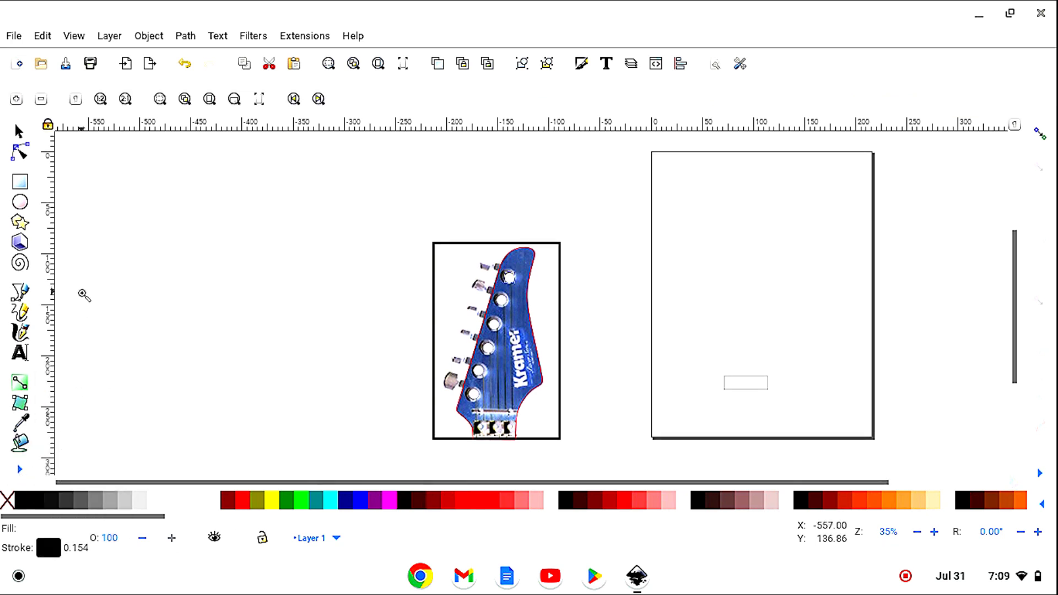
left_click(43, 101)
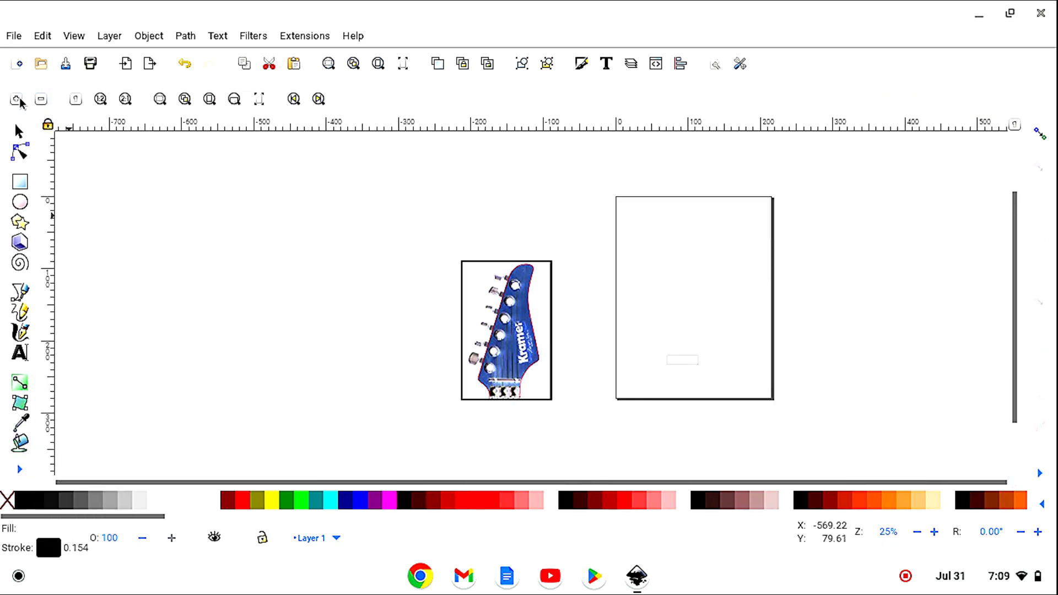
left_click(19, 100)
left_click(19, 99)
left_click(18, 101)
left_click(19, 100)
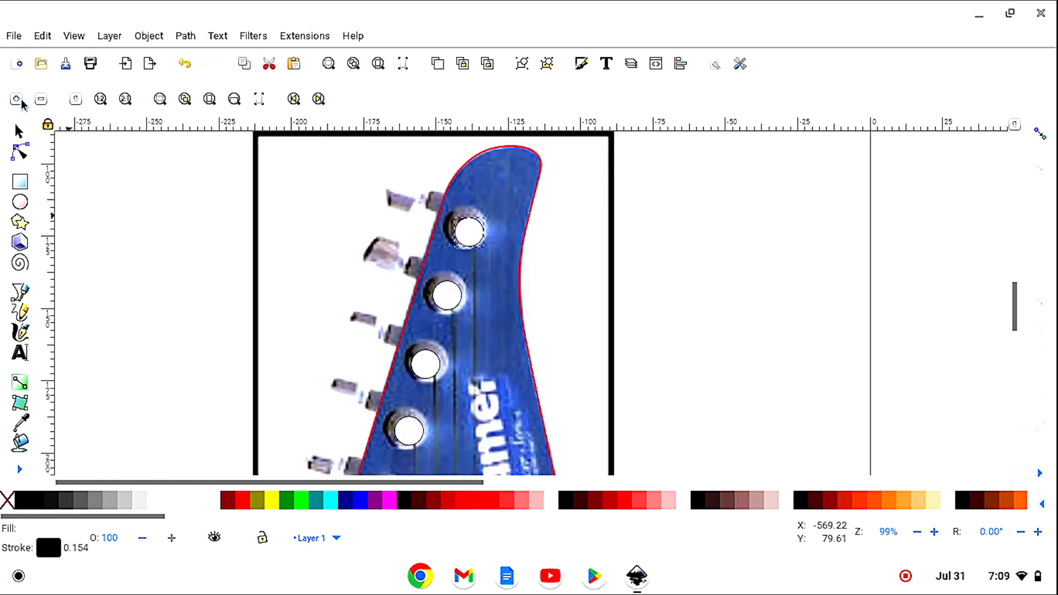
left_click(20, 100)
left_click(20, 134)
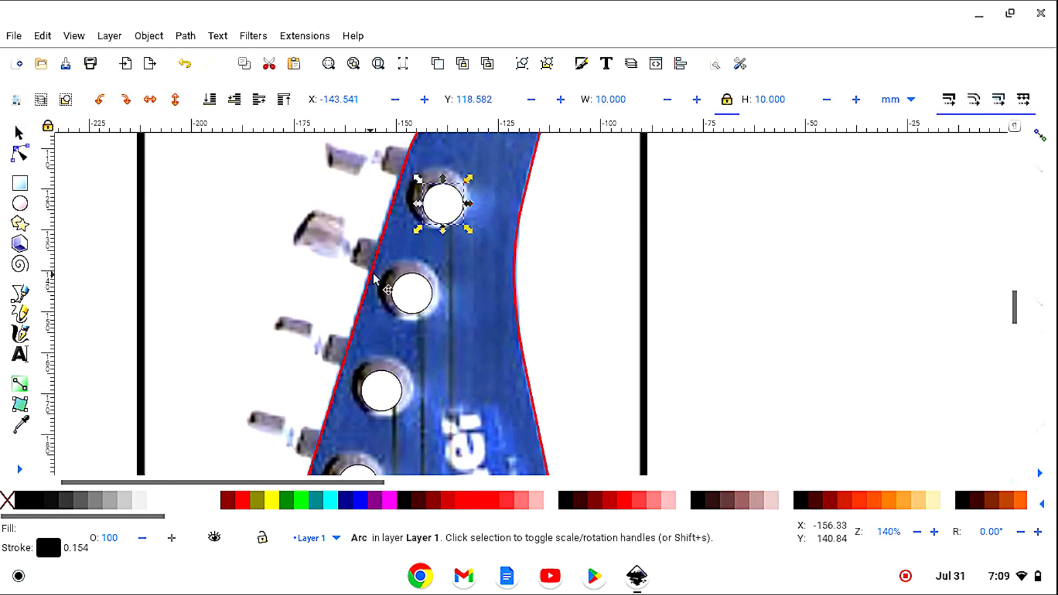
left_click_drag(447, 220, 443, 212)
left_click_drag(422, 298, 419, 295)
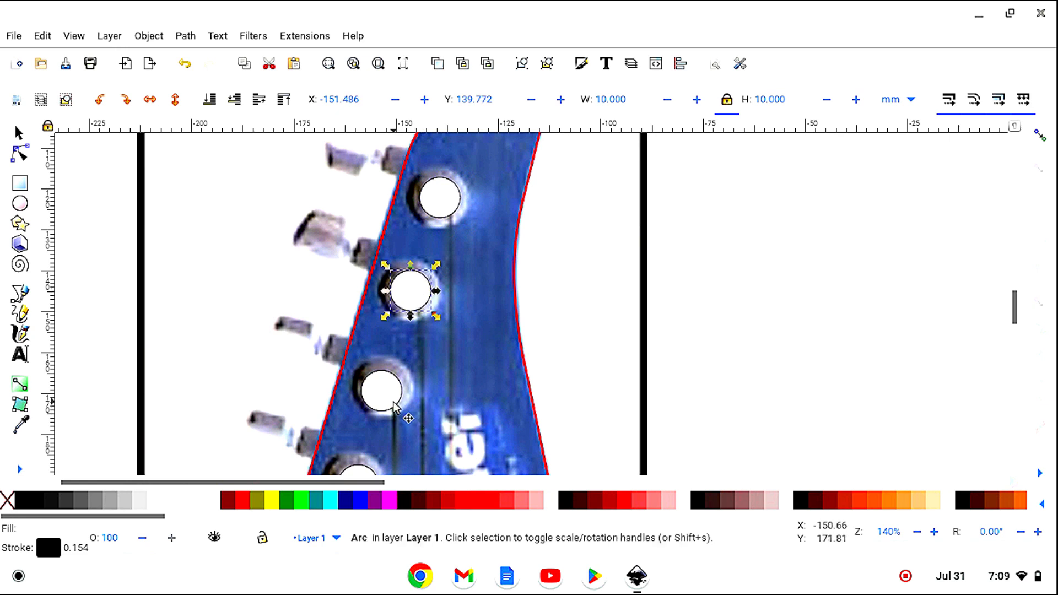
left_click_drag(398, 403, 400, 399)
- Centre the three tuner hole circles nearest the nut on their posts and clear the selection
scroll(405, 394, "down", 10)
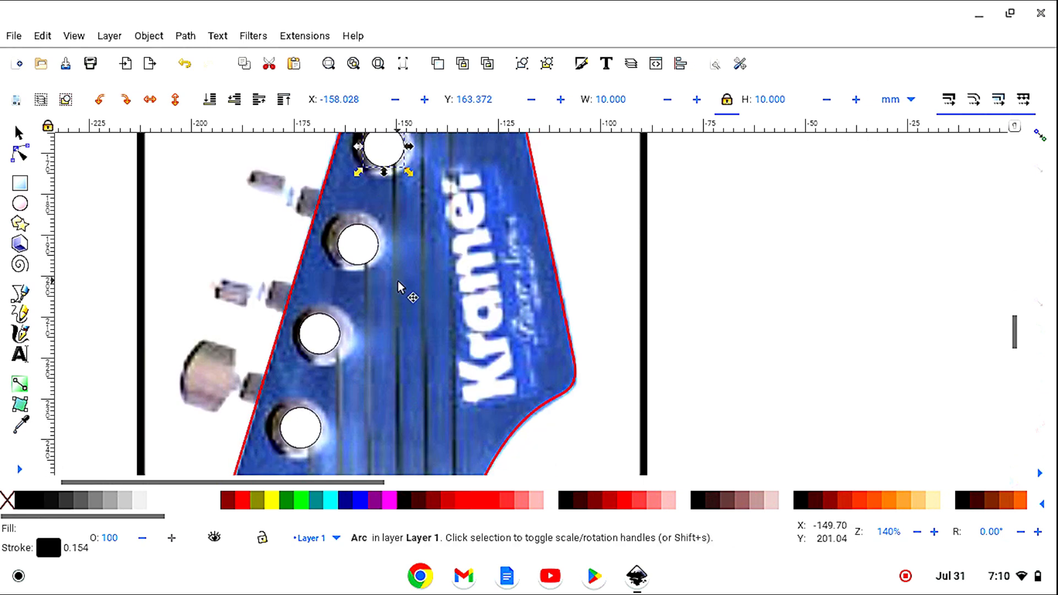
left_click_drag(360, 258, 356, 254)
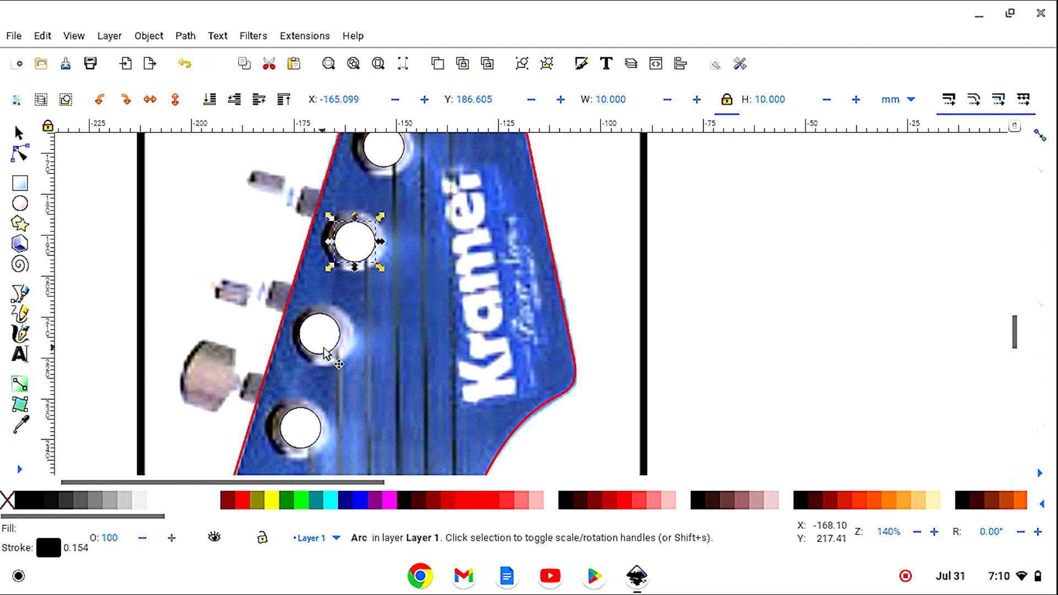
left_click_drag(325, 353, 334, 357)
scroll(390, 381, "down", 2)
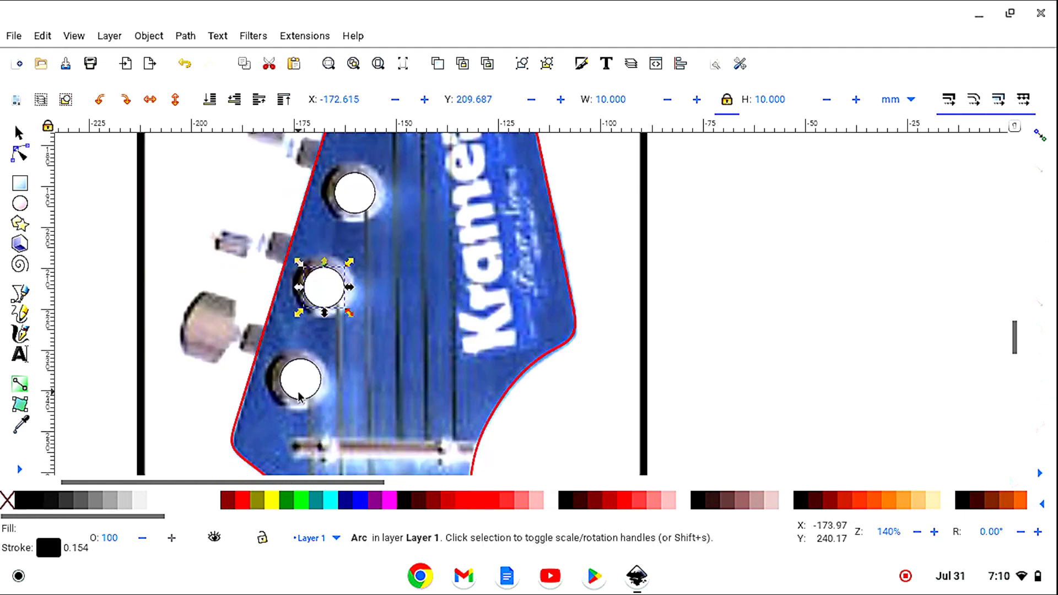
left_click_drag(298, 397, 297, 396)
left_click(683, 372)
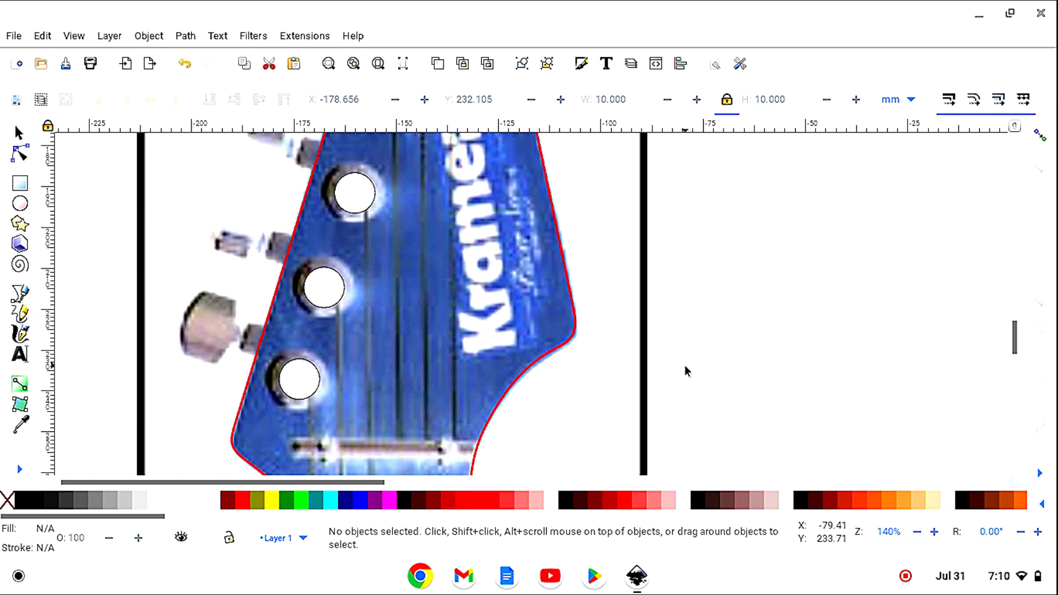
- Move the 43 mm wide rectangle from the page to just below the headstock's neck end and reduce its height to about 10.7 mm
left_click(20, 470)
left_click(68, 521)
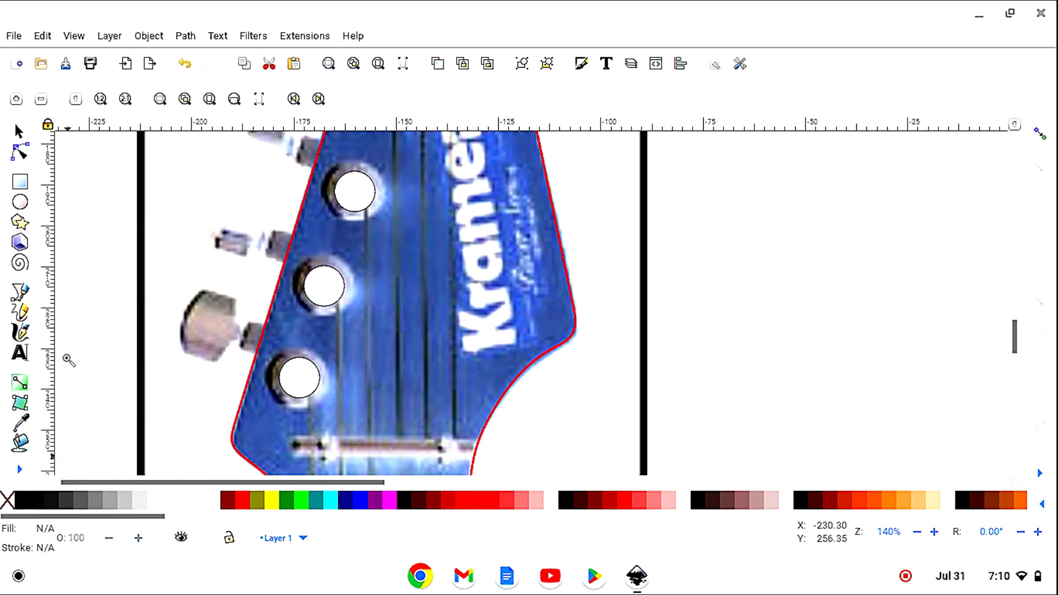
left_click(40, 101)
left_click(40, 101)
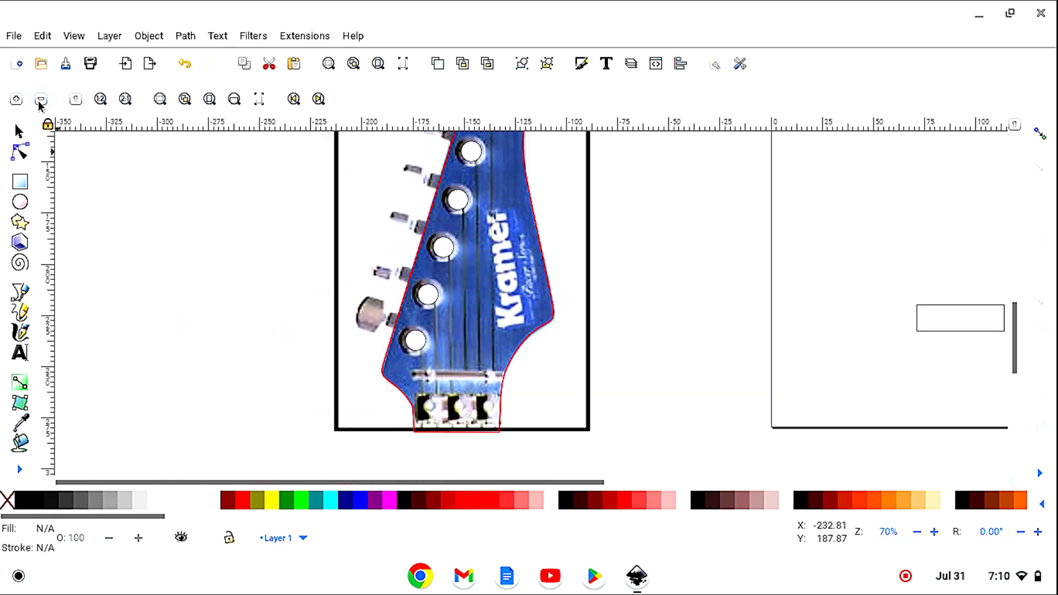
left_click(20, 134)
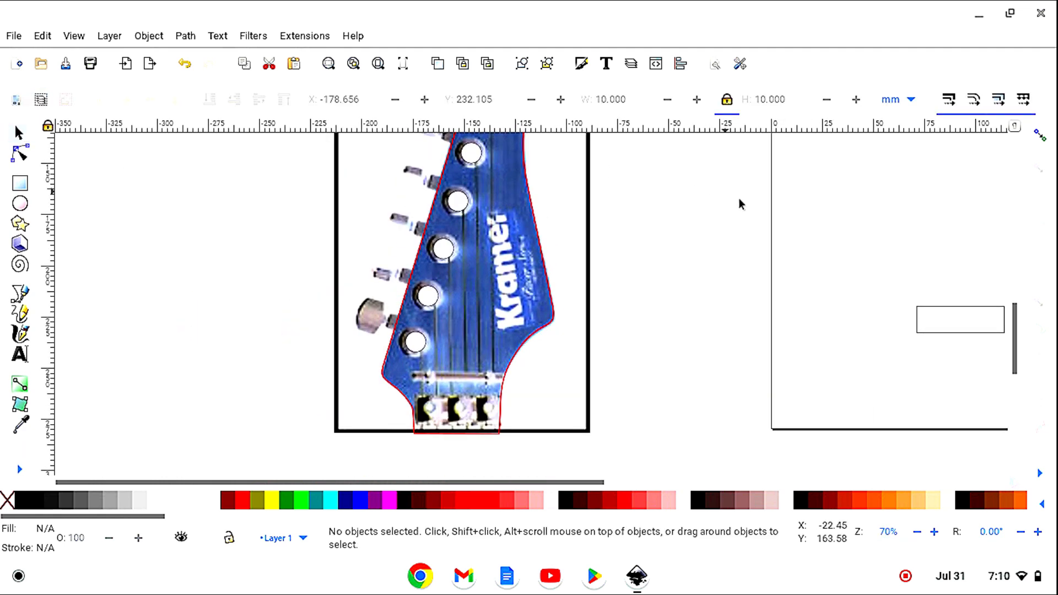
left_click_drag(945, 332, 444, 462)
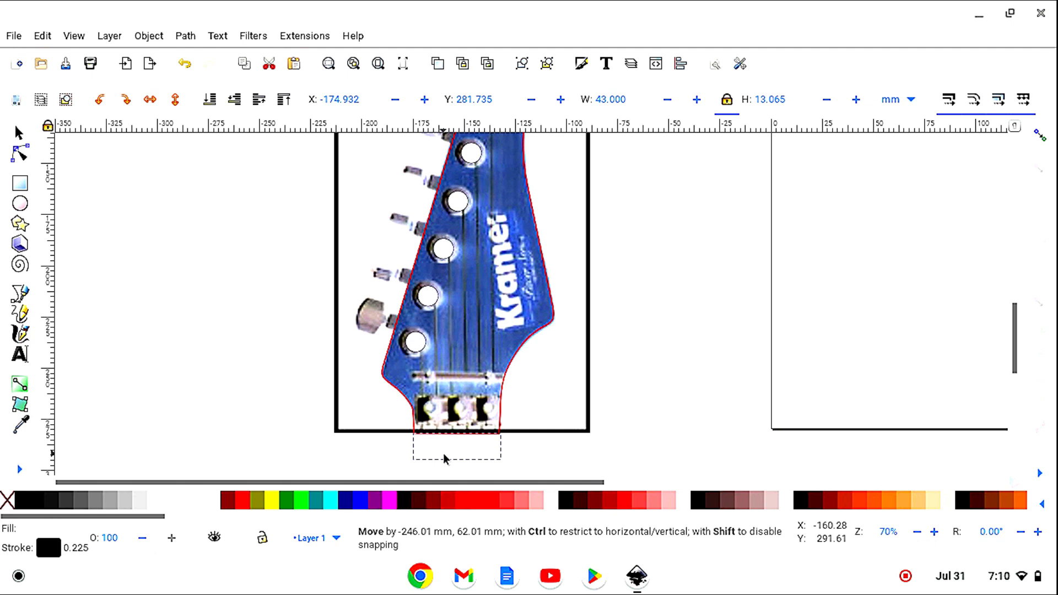
left_click_drag(446, 459, 446, 458)
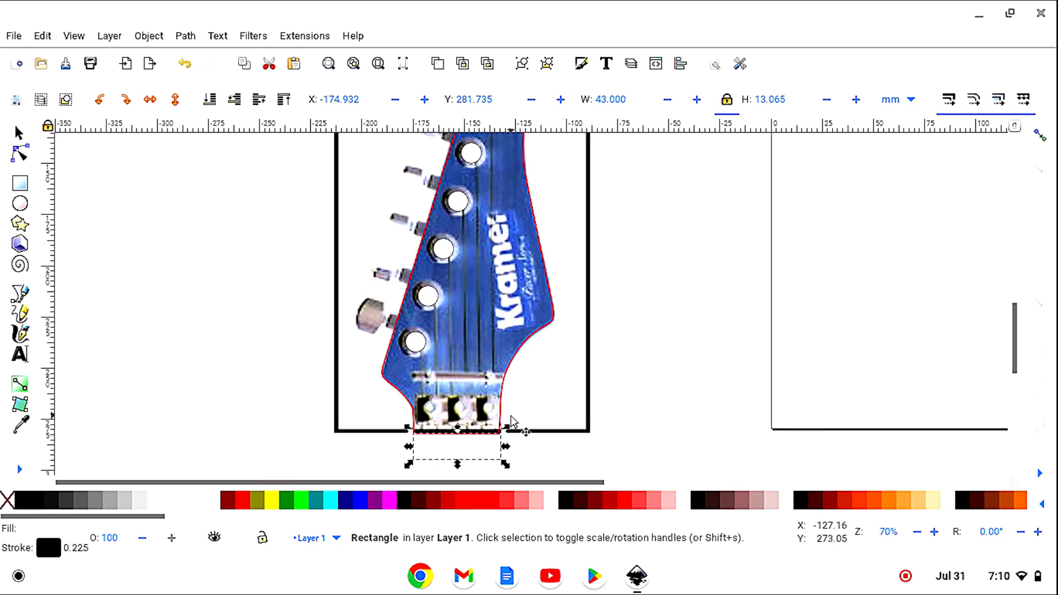
left_click_drag(459, 466, 458, 461)
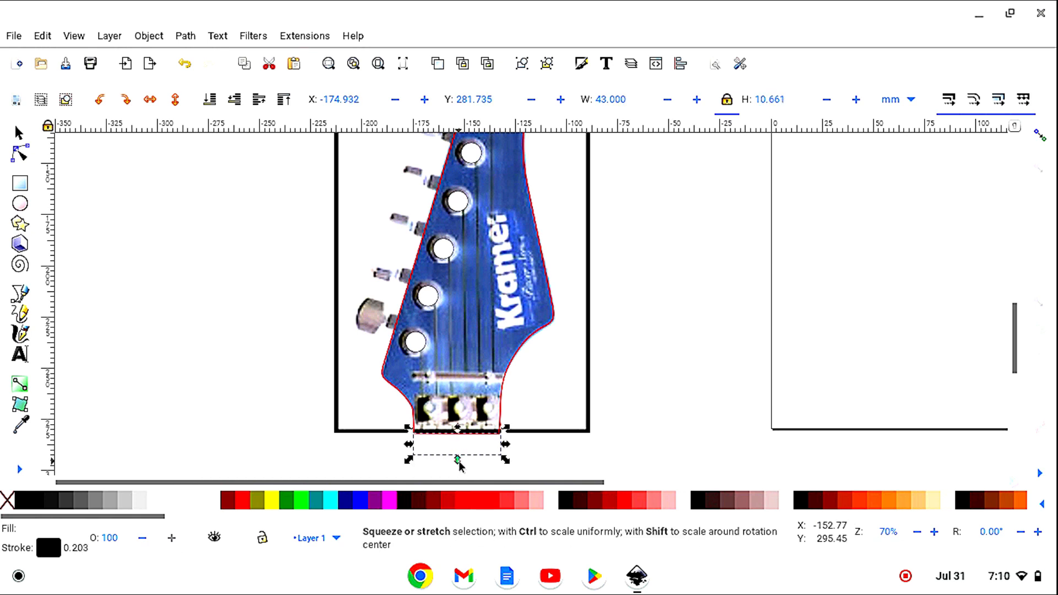
- Apply the Opacity filter to the rectangle with expansion 5.0, erosion 1.0 and global opacity 0.48
left_click(252, 39)
mouse_move(293, 188)
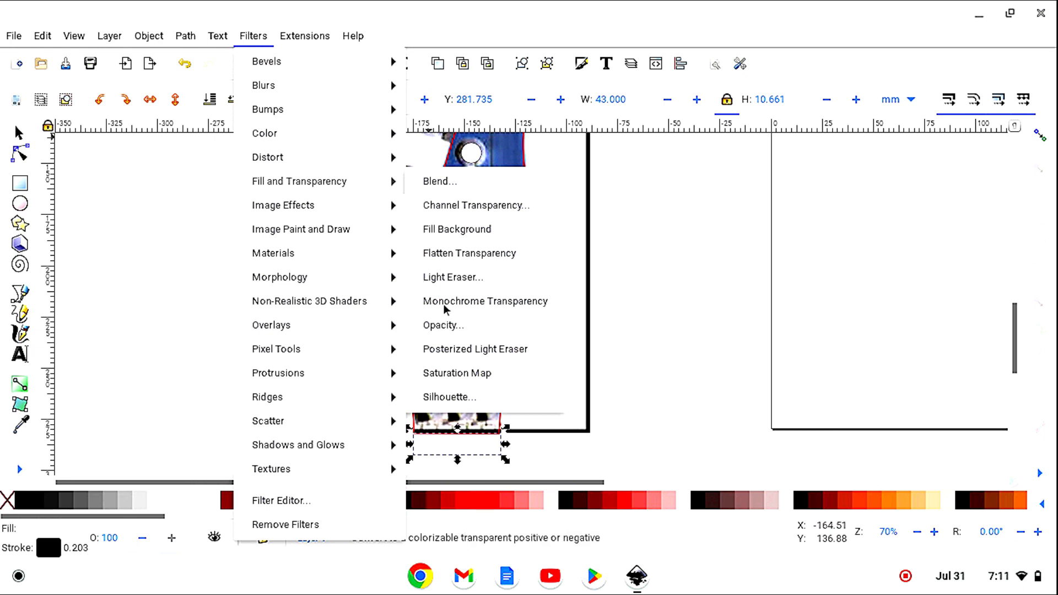
left_click(450, 327)
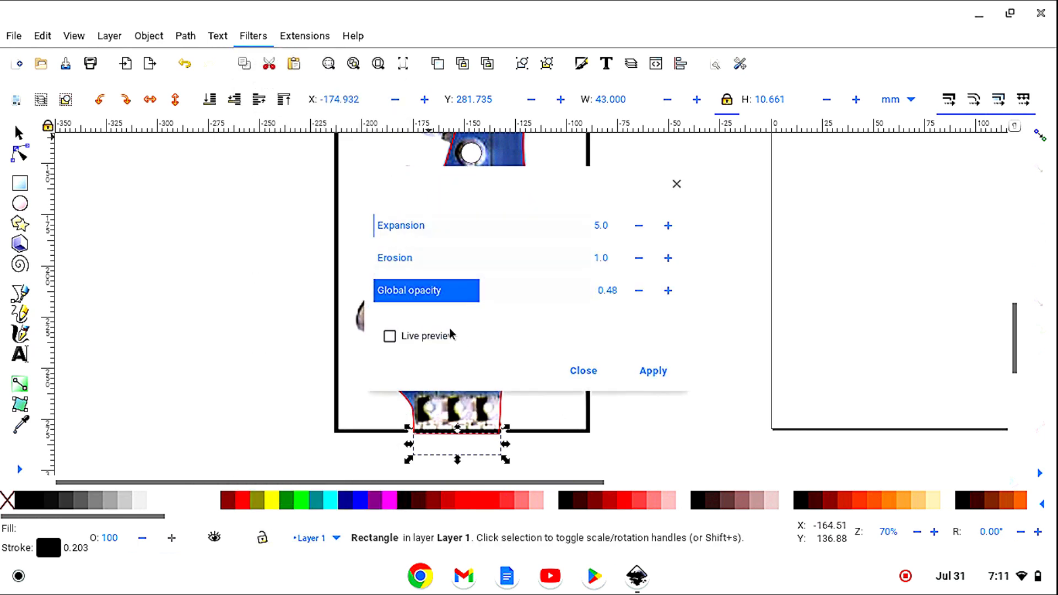
left_click(653, 373)
left_click(583, 370)
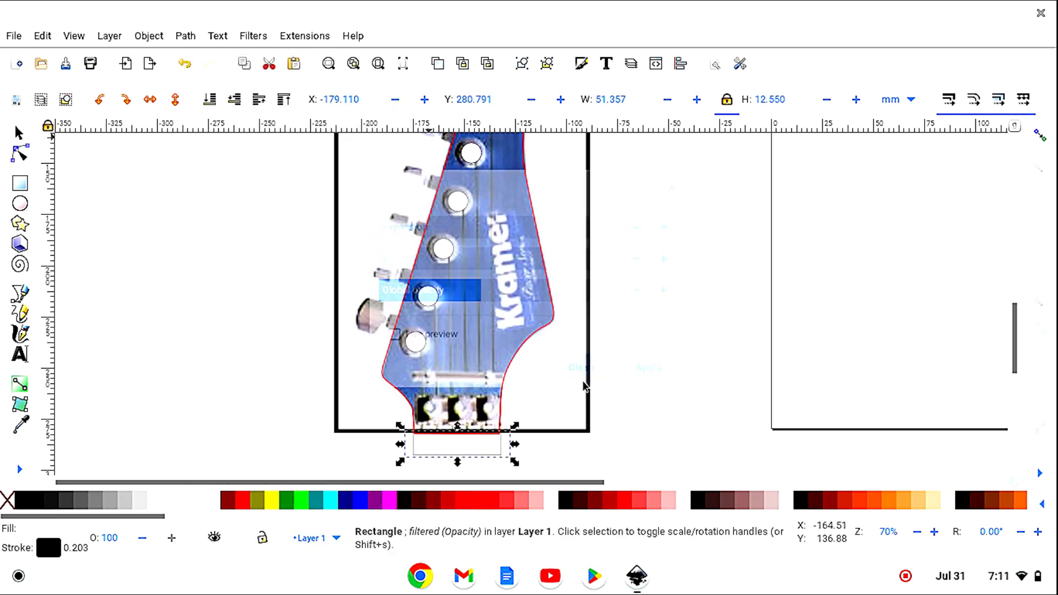
- Move the translucent rectangle up over the neck end and fit it between the sides of the red outline
left_click_drag(492, 451, 494, 421)
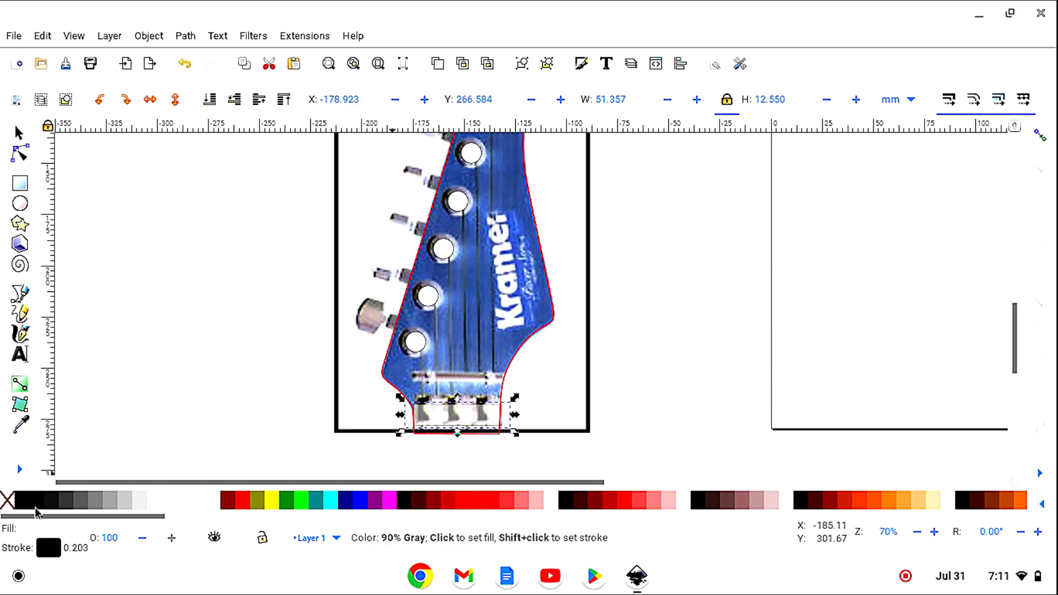
left_click(21, 471)
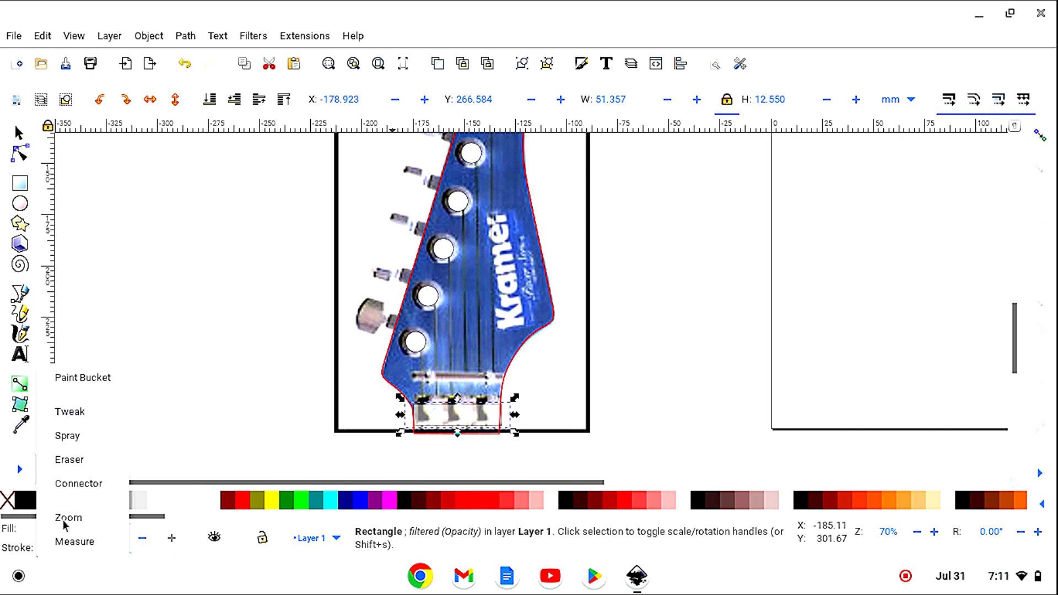
left_click(65, 518)
left_click(17, 101)
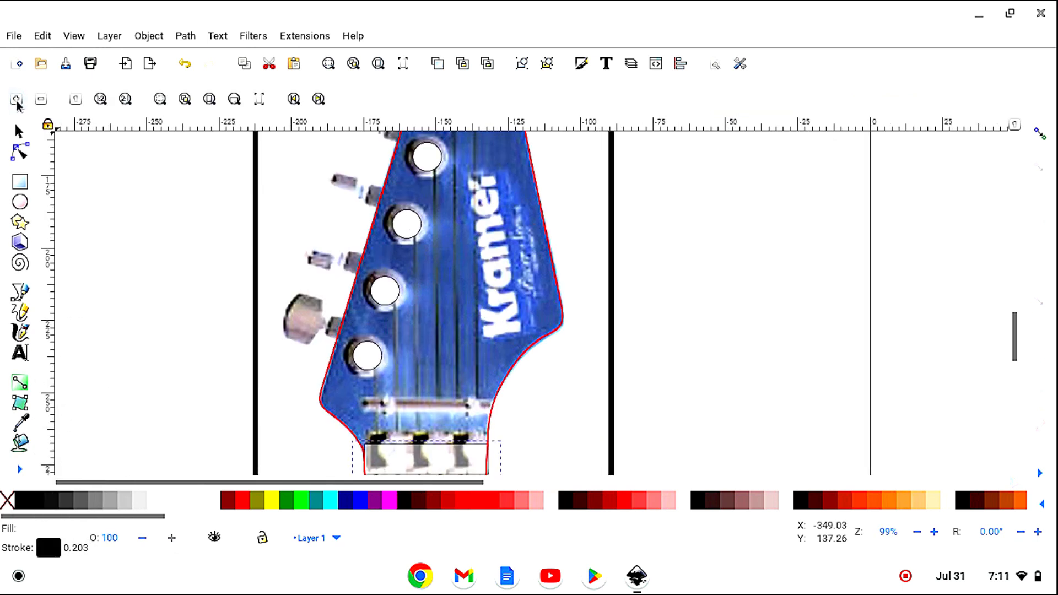
left_click(18, 103)
left_click(19, 134)
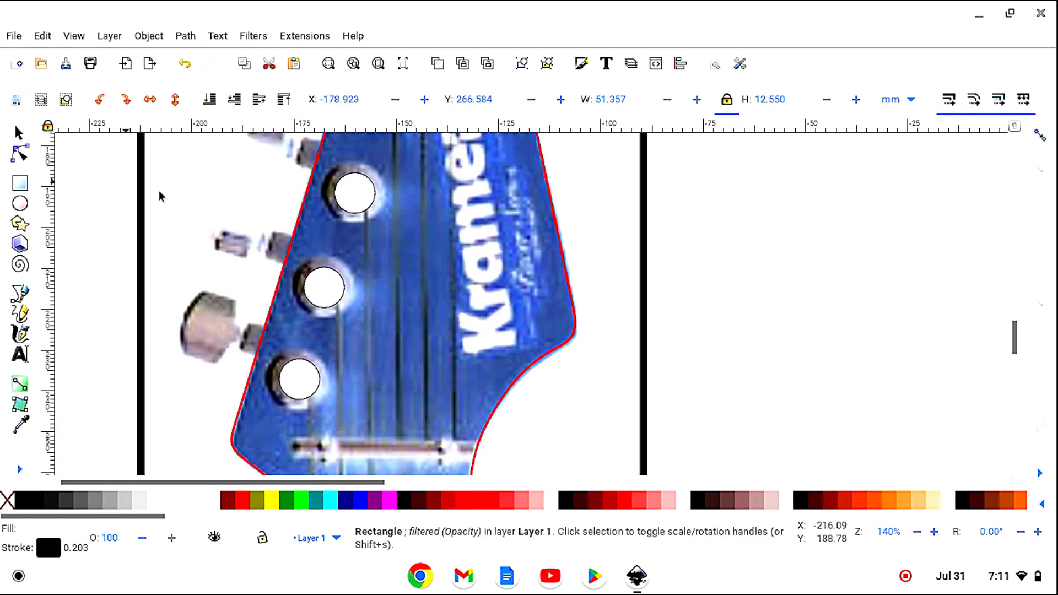
scroll(710, 269, "down", 3)
scroll(709, 268, "down", 6)
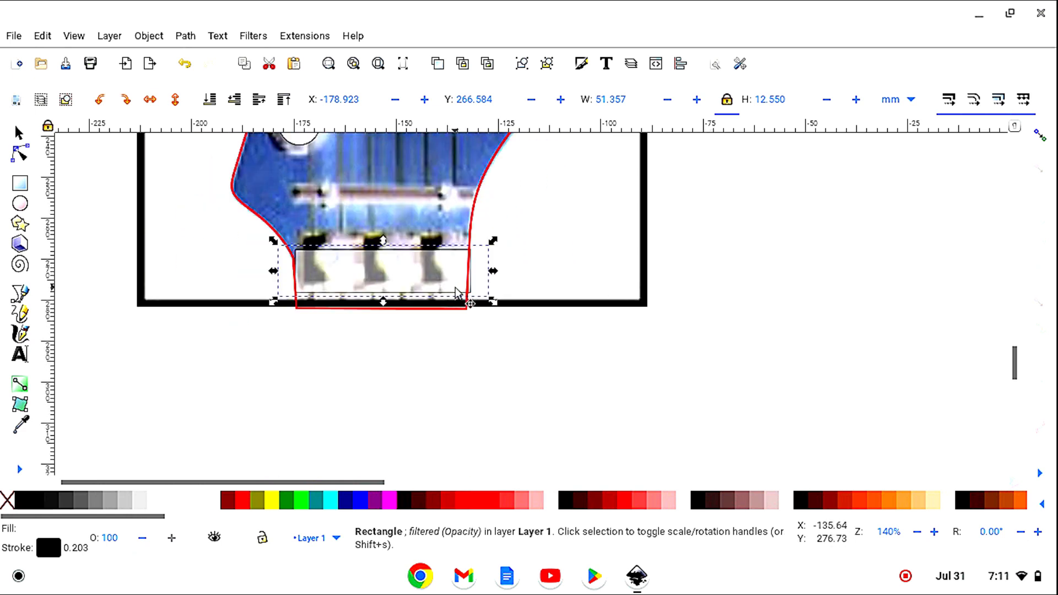
mouse_move(456, 293)
left_mouse_down()
mouse_move(470, 312)
mouse_move(458, 312)
mouse_move(464, 301)
left_mouse_up()
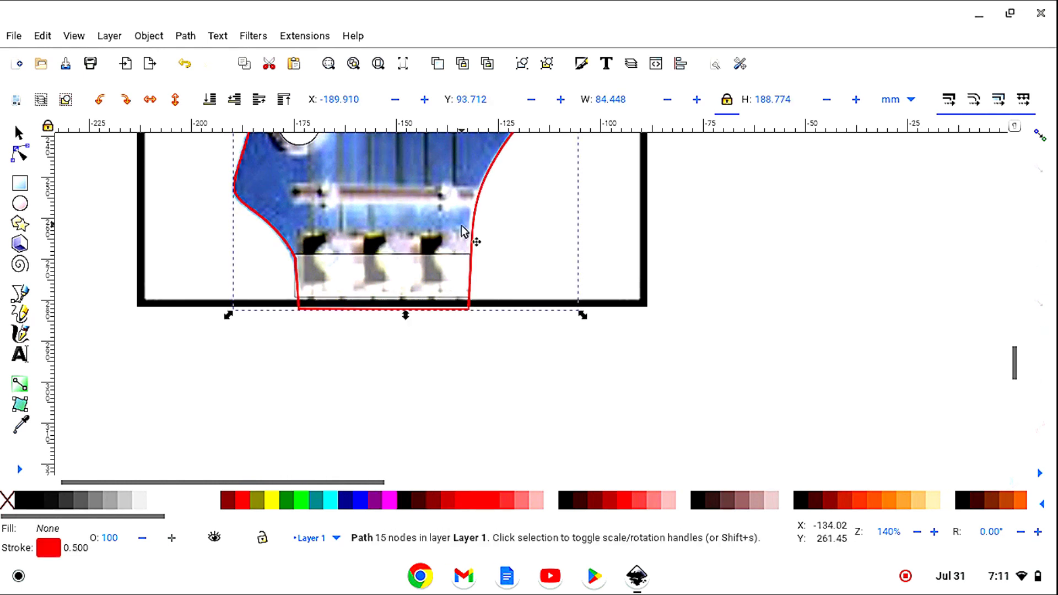
- Undo the accidental shift of the red outline and nudge the translucent rectangle sideways to line up with the neck edges
left_click(186, 64)
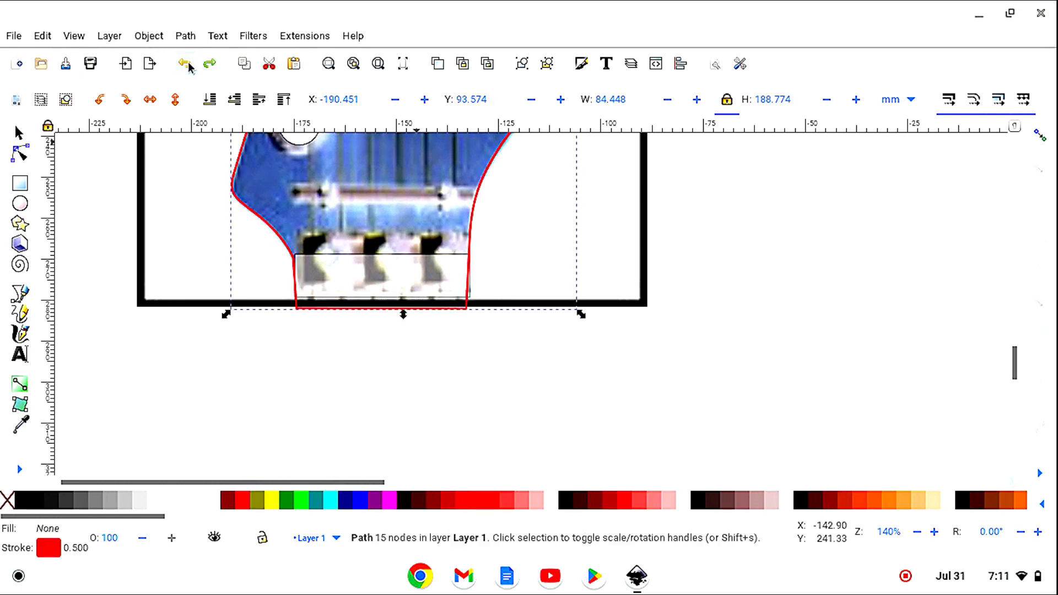
left_click(365, 274)
left_click_drag(372, 273, 369, 274)
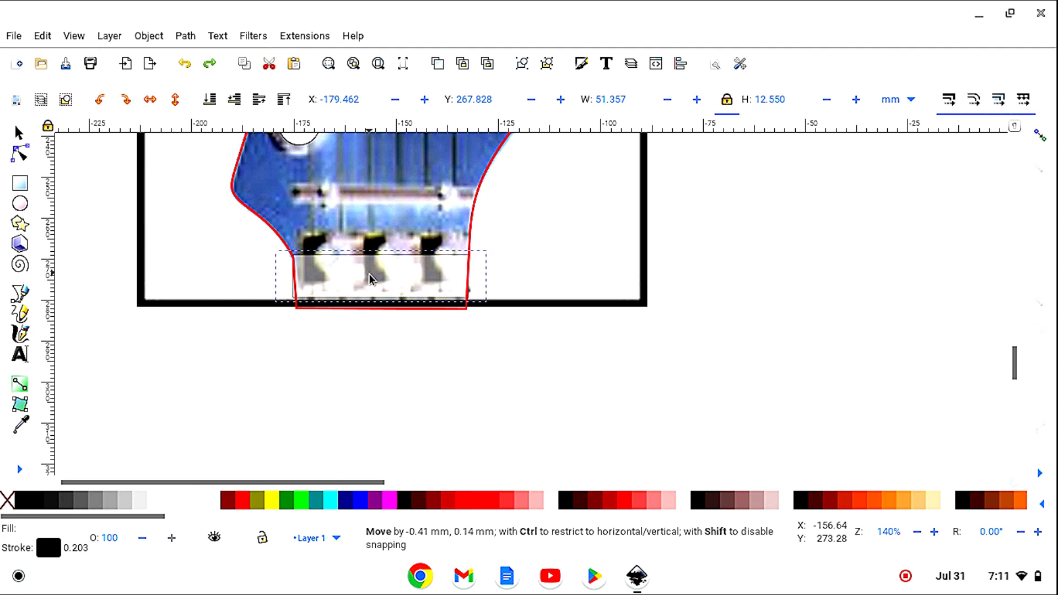
left_click_drag(369, 273, 371, 274)
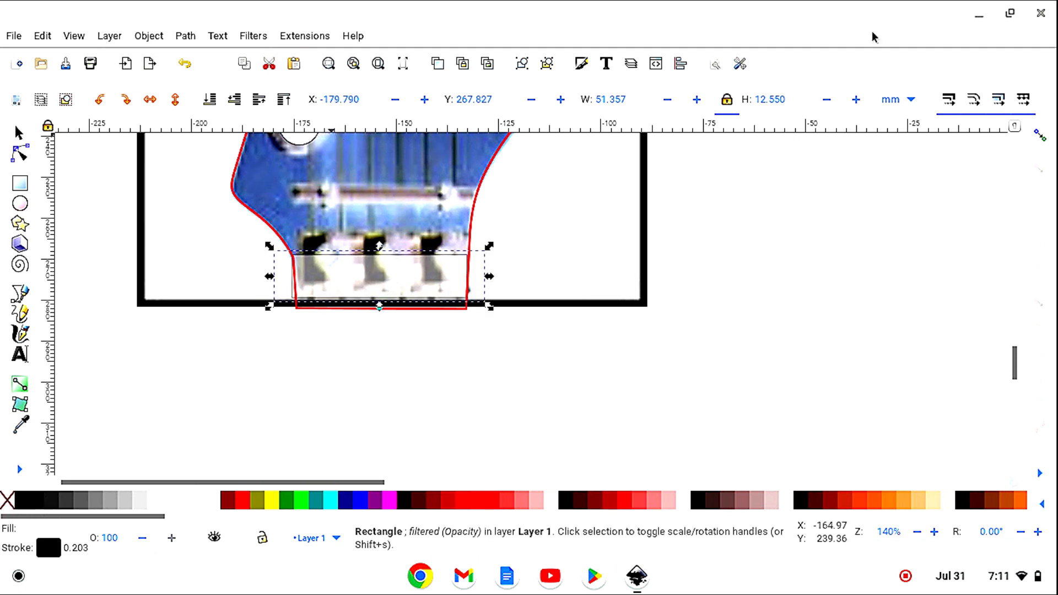
- Try removing the filters from the rectangle, and undo the removal
left_click(255, 36)
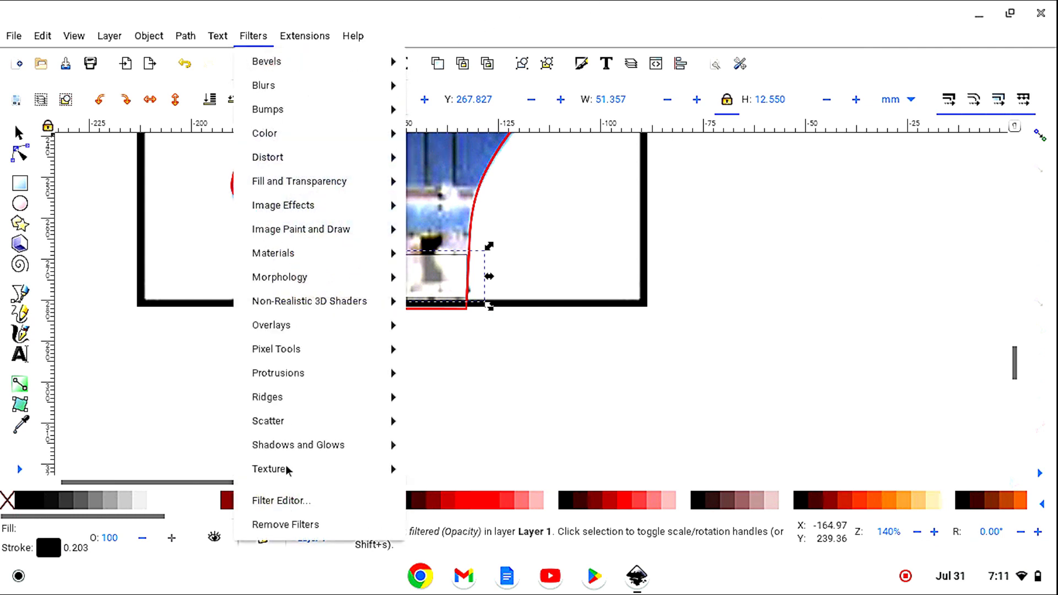
left_click(287, 526)
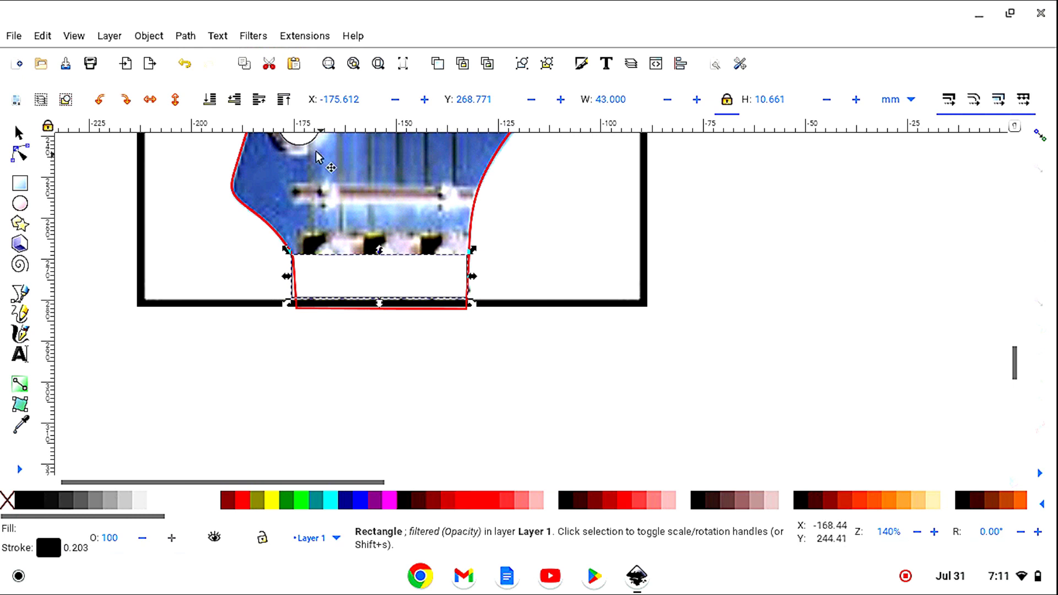
left_click(185, 64)
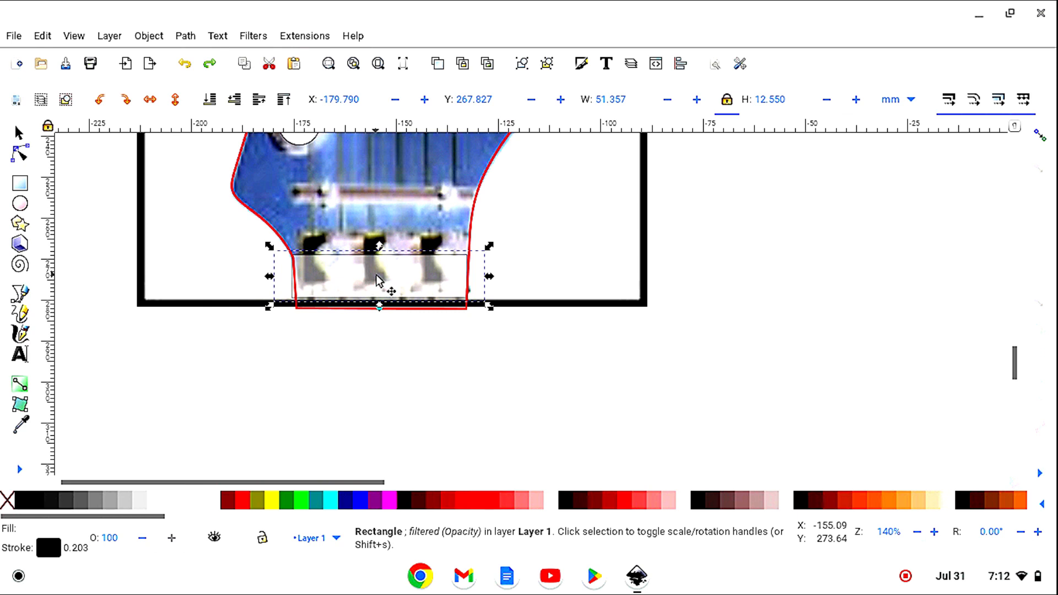
- Move the rectangle up to just below the nut bar and shift the outline's two bottom corner nodes outward to straighten the neck sides
left_click_drag(378, 282, 379, 223)
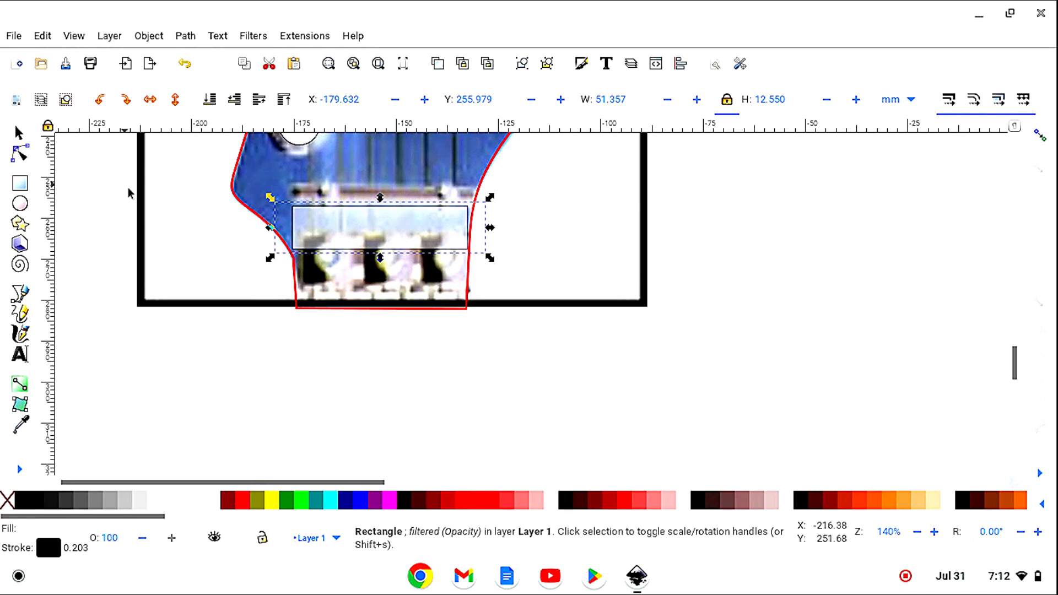
left_click(21, 156)
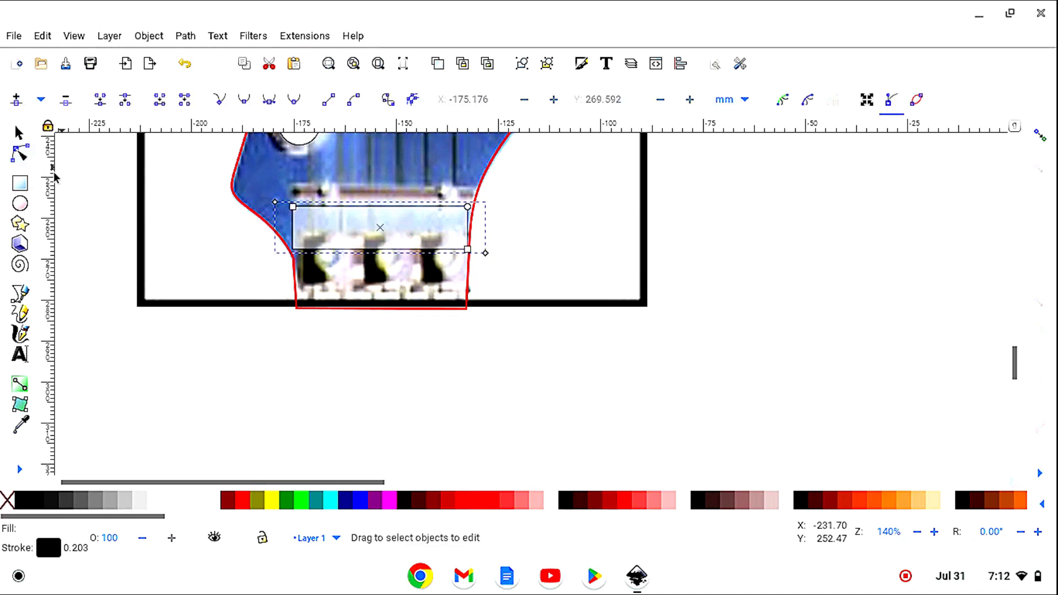
left_click(298, 310)
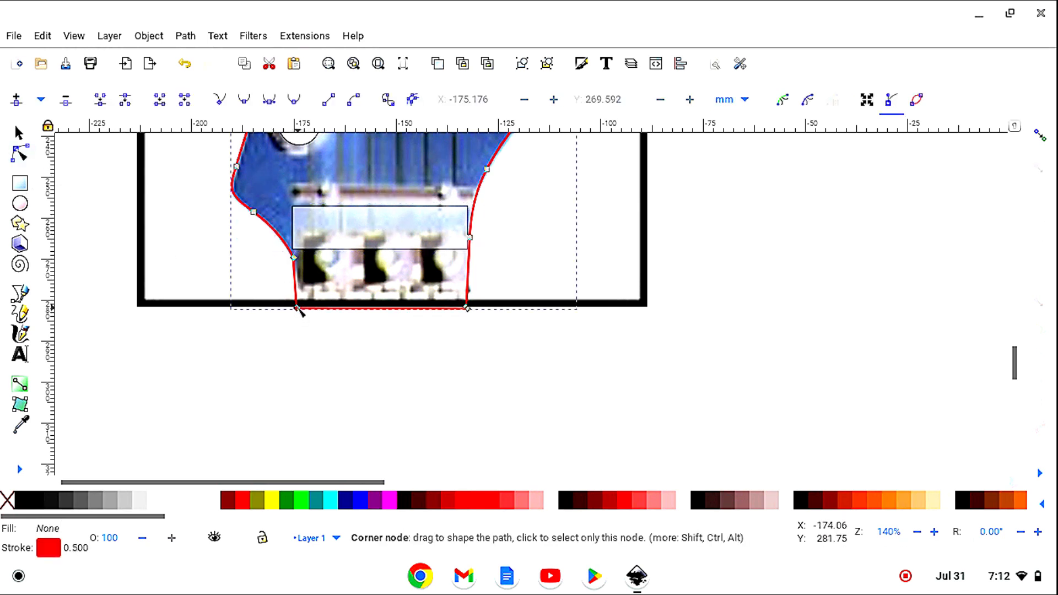
left_click_drag(297, 310, 294, 311)
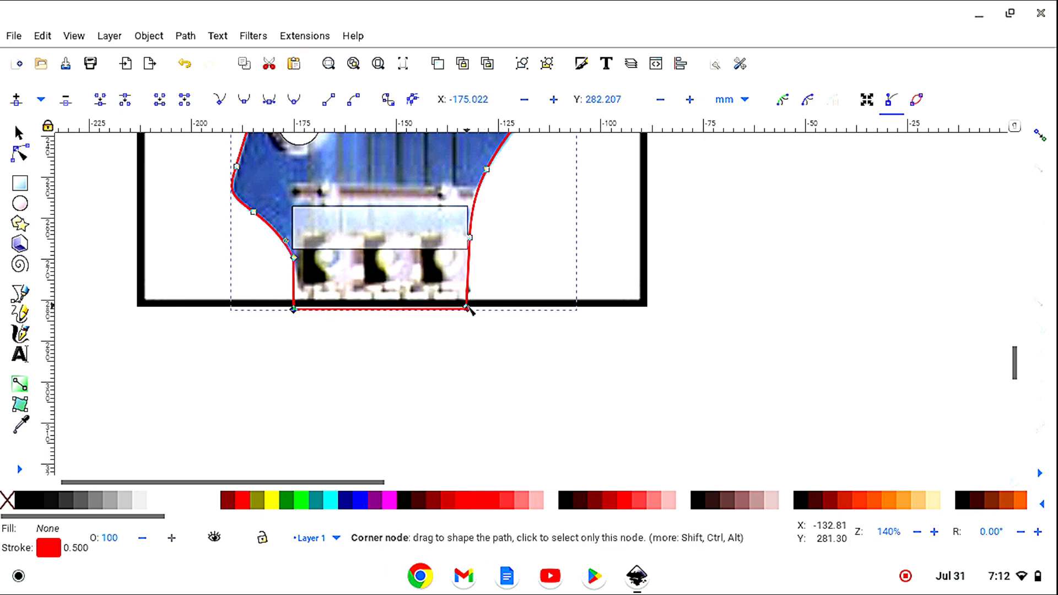
left_click_drag(467, 308, 467, 307)
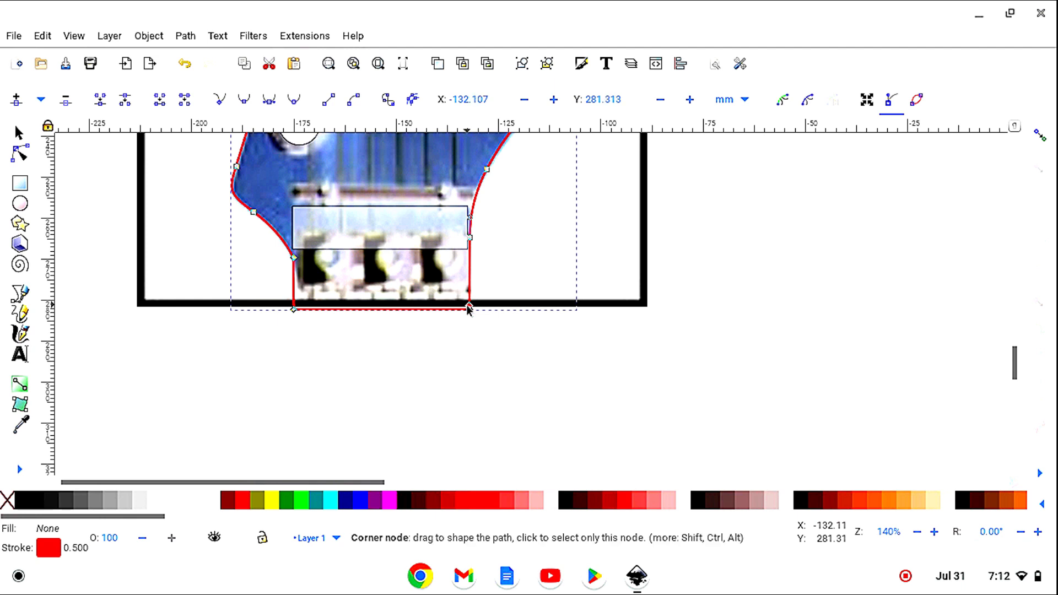
- Move the translucent rectangle down over the string-clamp blocks between the neck sides of the red outline
left_click(437, 269)
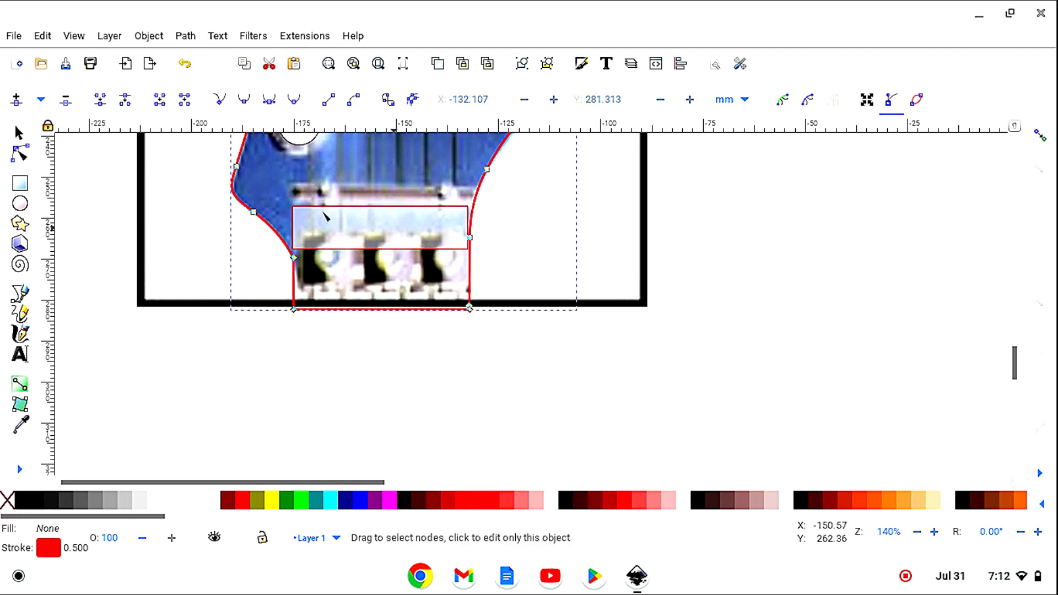
left_click(19, 133)
left_click(386, 230)
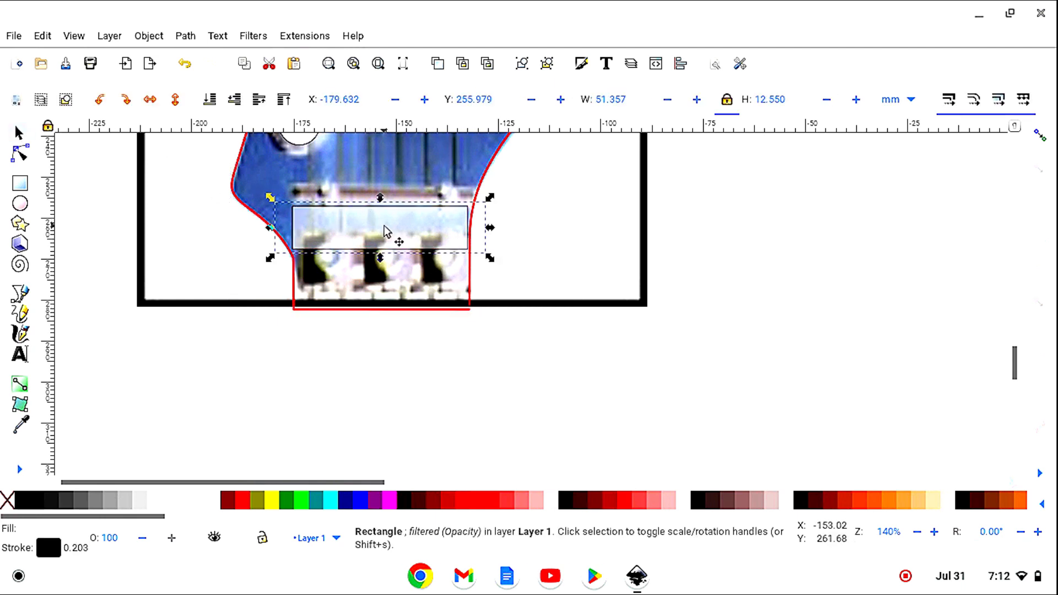
left_click_drag(386, 230, 389, 261)
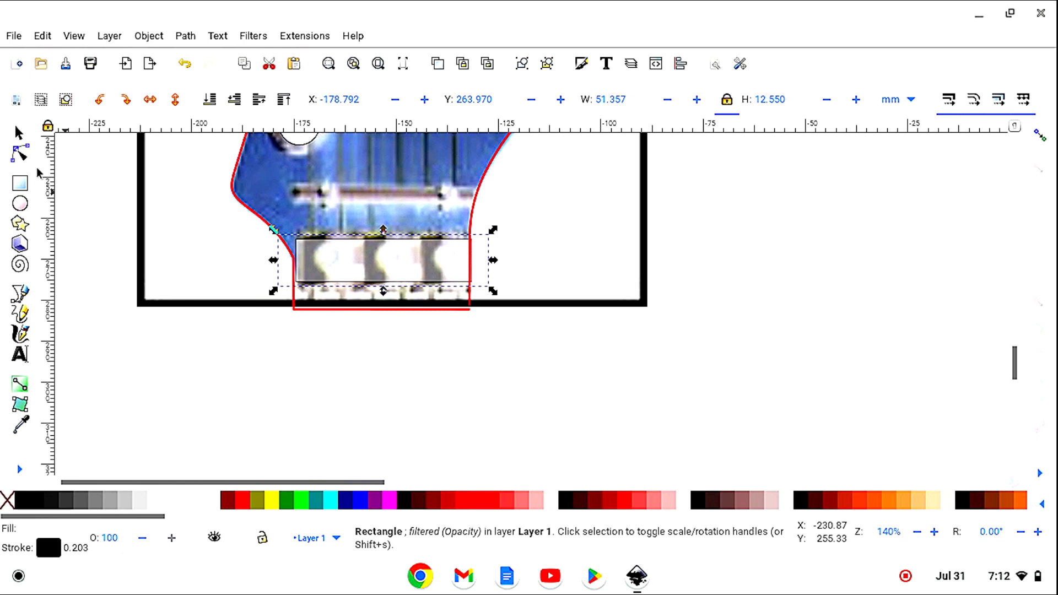
- Nudge the red outline's lower-left side node and both bottom corner nodes to line the neck end up with the rectangle's sides
left_click(23, 157)
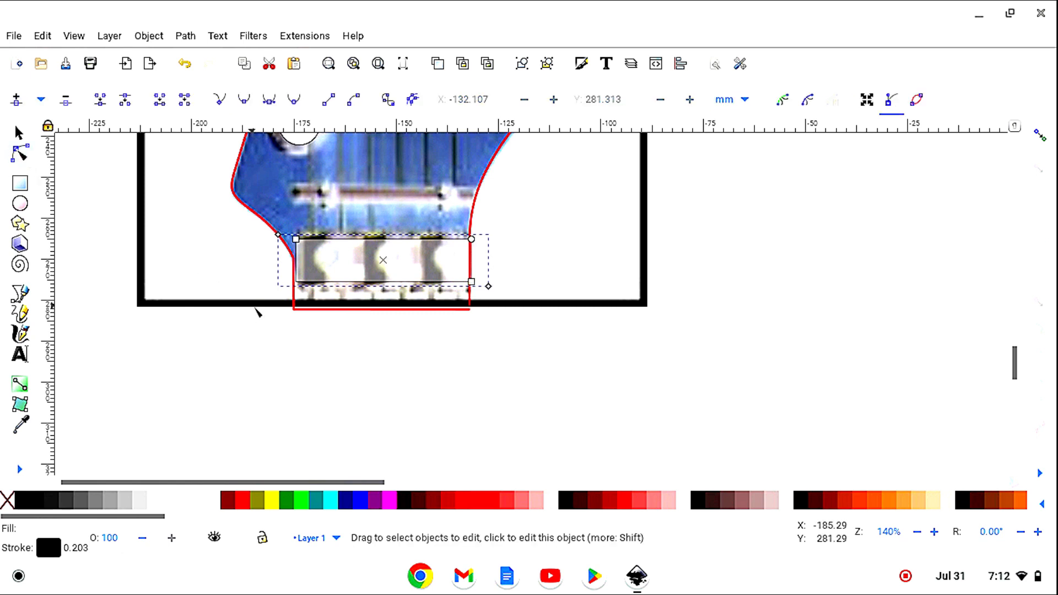
left_click(295, 312)
left_click_drag(294, 310, 296, 310)
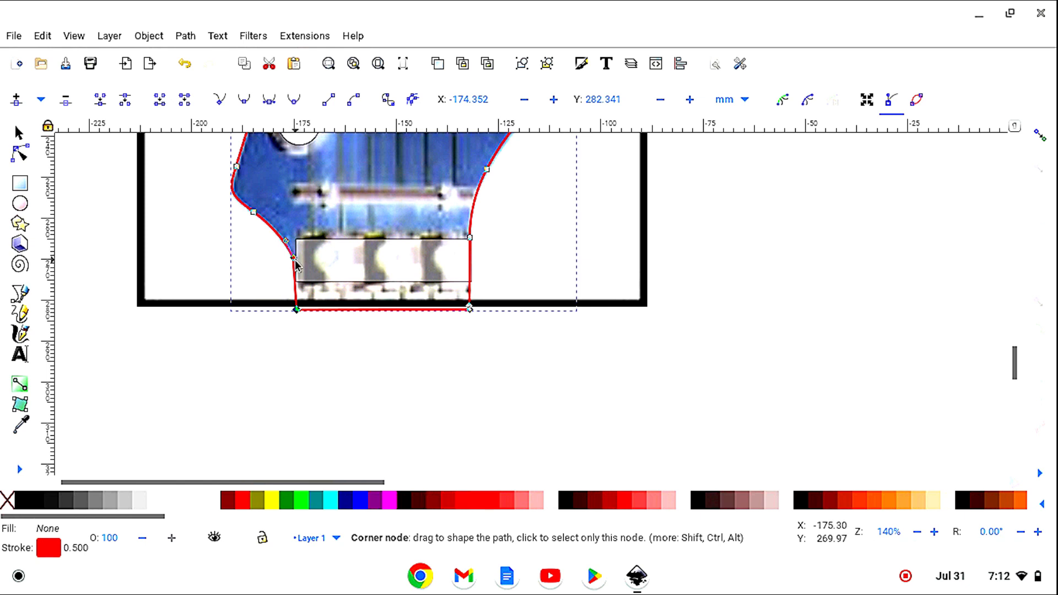
left_click_drag(295, 259, 296, 260)
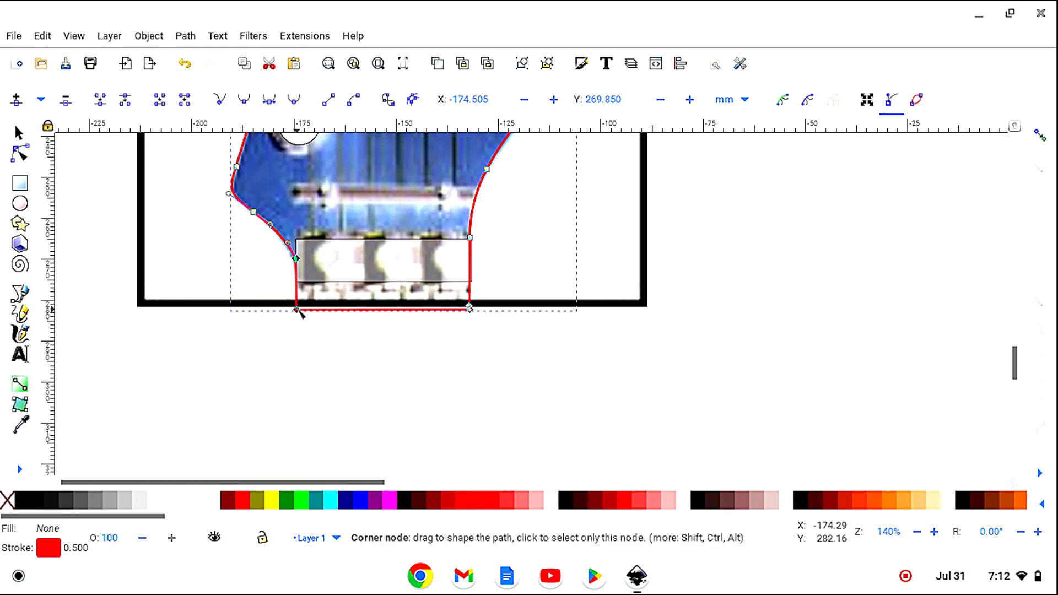
left_click_drag(297, 310, 296, 308)
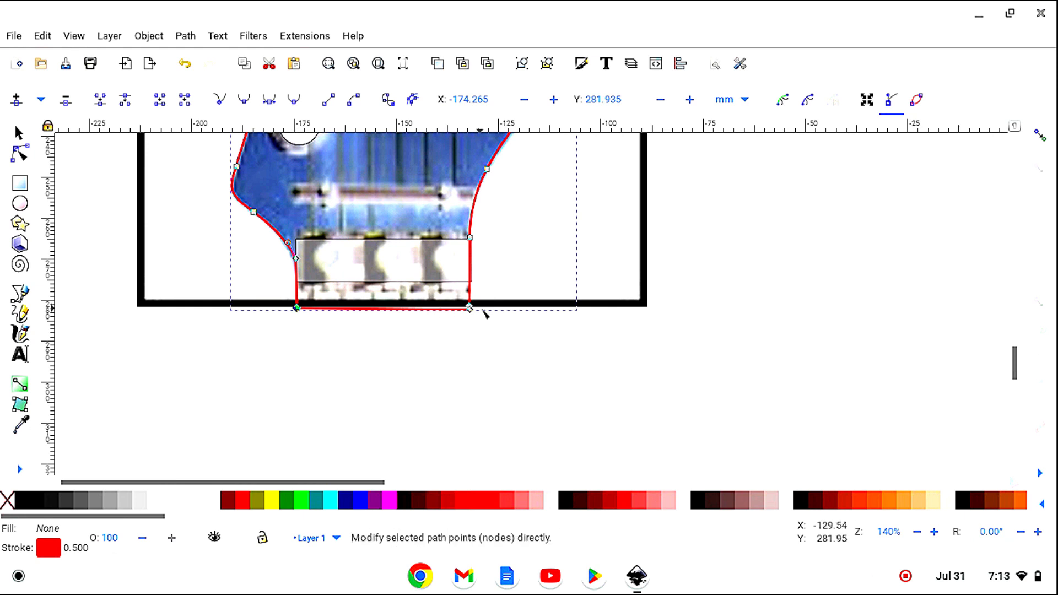
left_click_drag(469, 309, 467, 306)
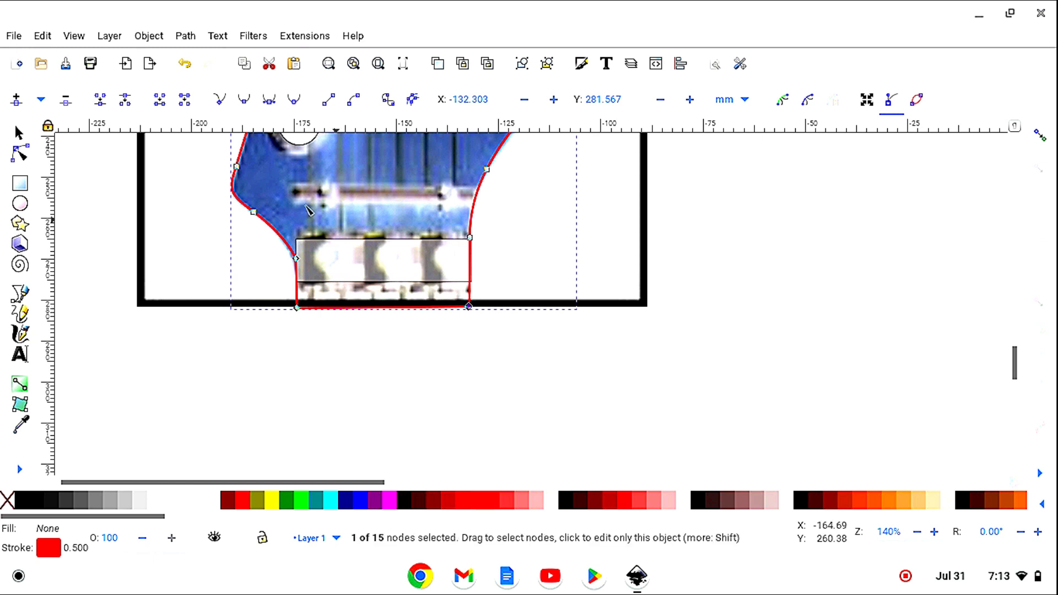
left_click(20, 134)
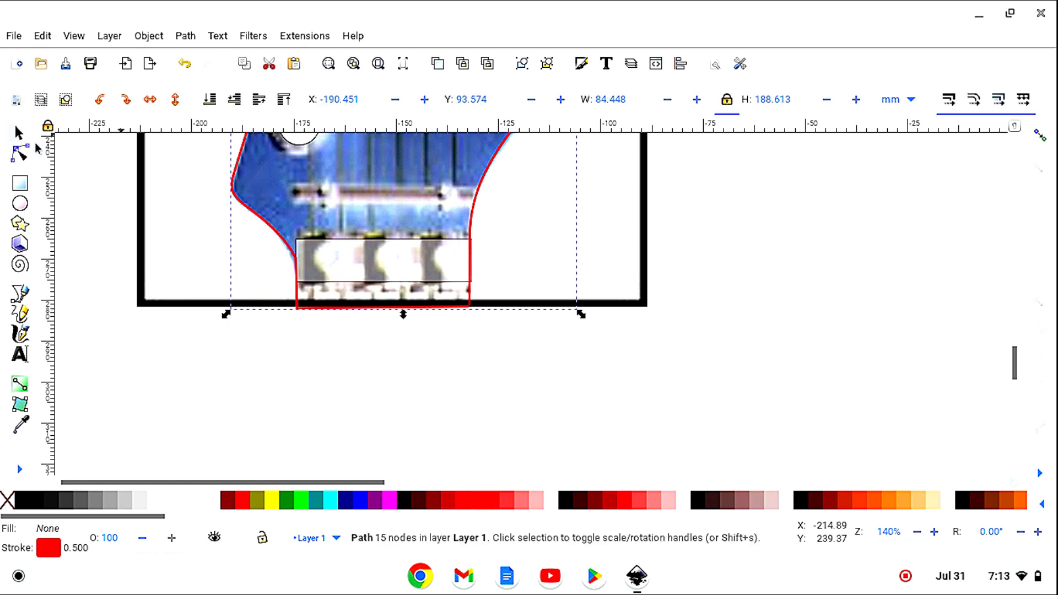
- Create guides around the page, with the whole headstock and the translucent rectangle's handles in view
left_click(386, 273)
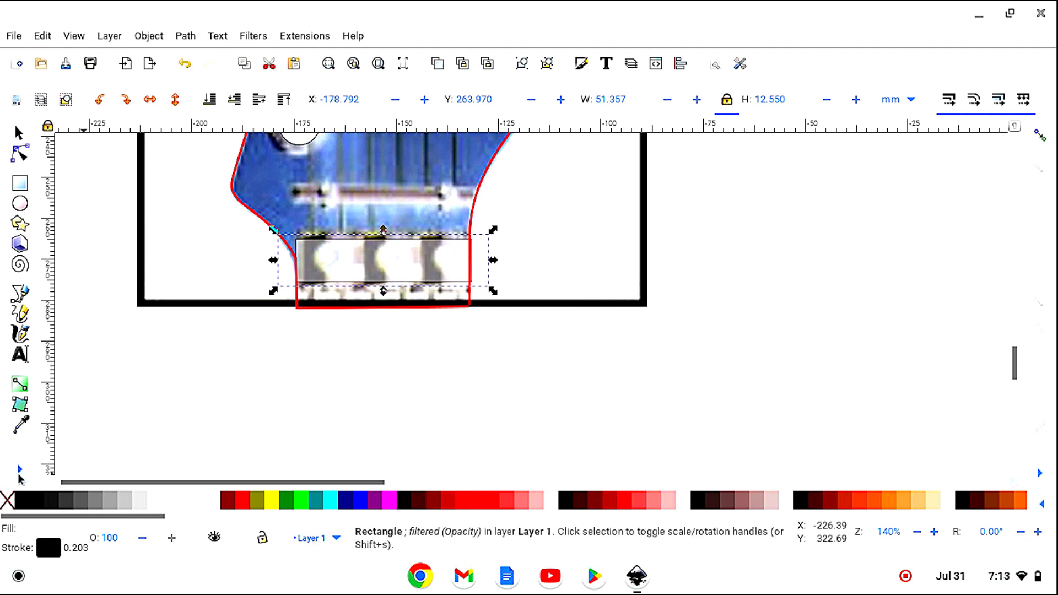
left_click(21, 471)
left_click(66, 518)
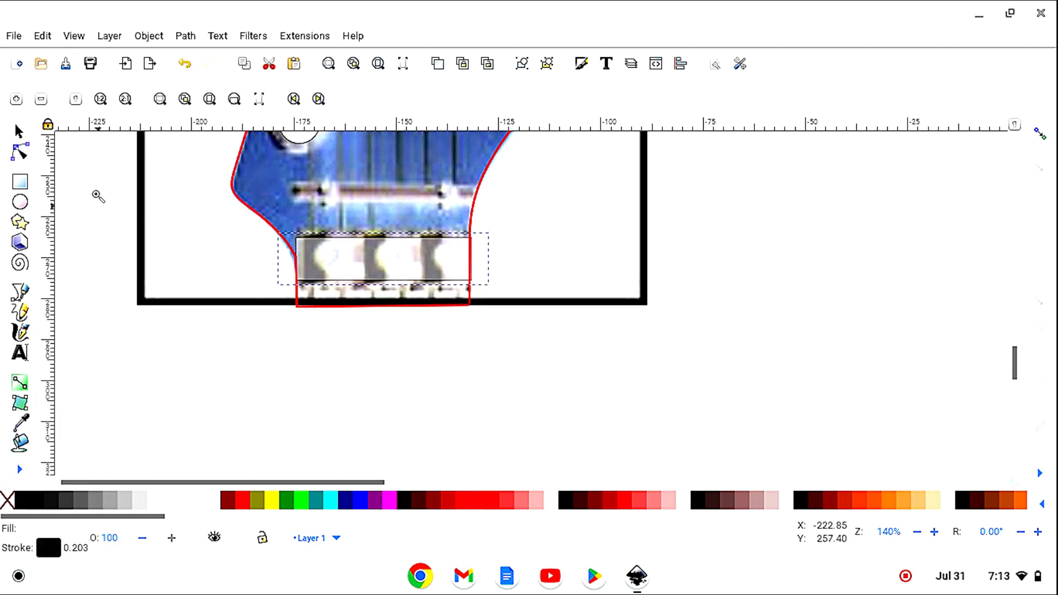
left_click(42, 100)
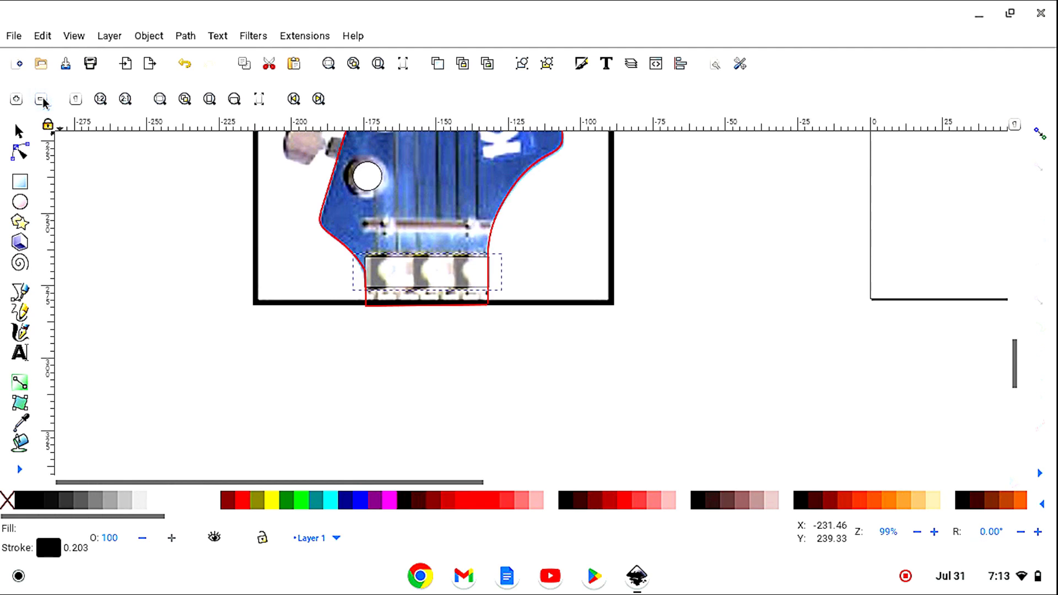
left_click(42, 101)
left_click(42, 101)
left_click(42, 101)
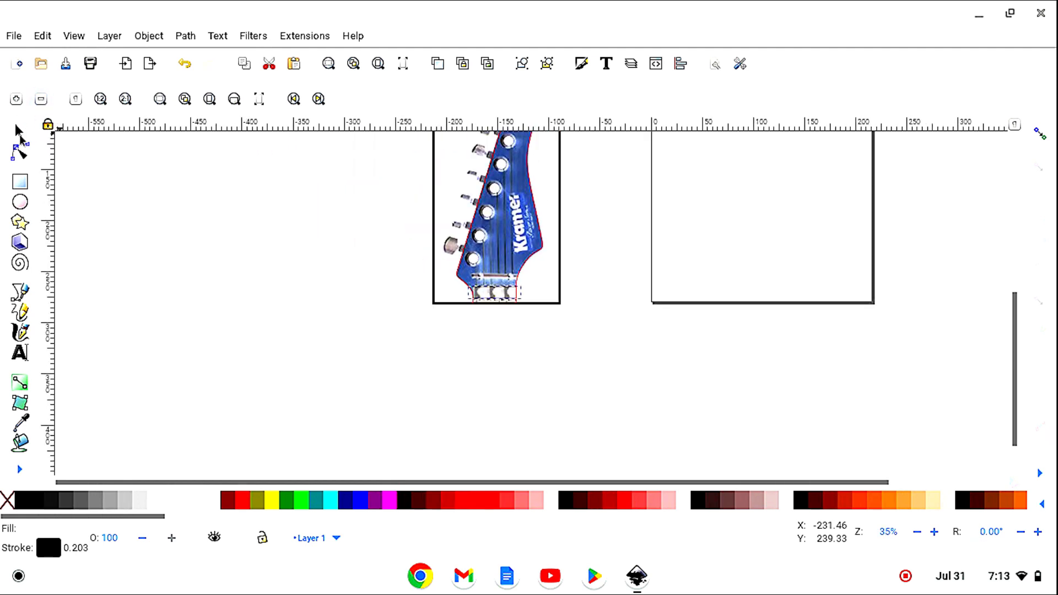
key("s")
scroll(209, 299, "up", 1)
scroll(208, 303, "up", 1)
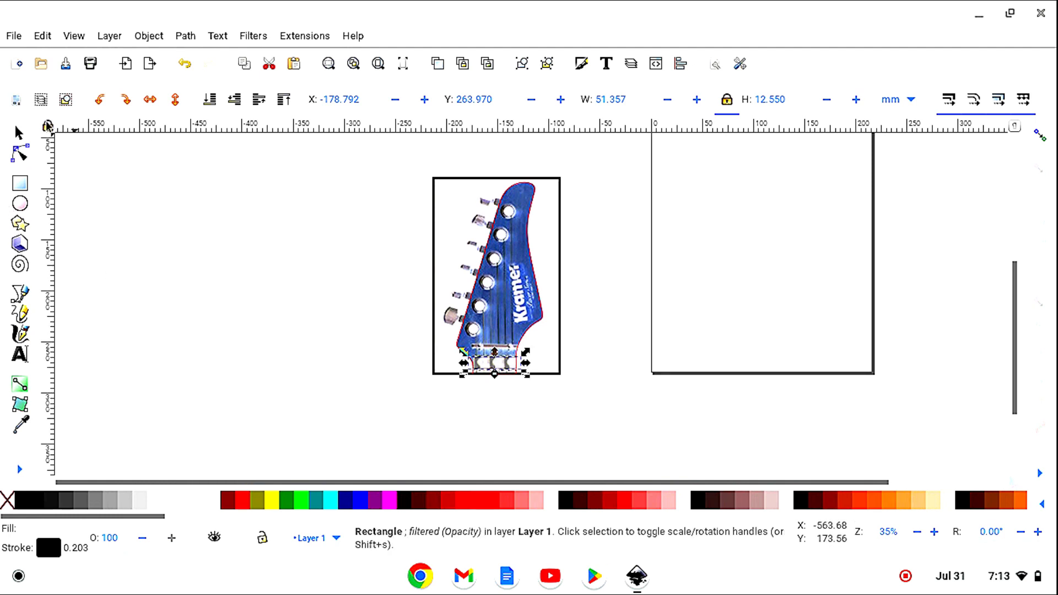
left_click(41, 38)
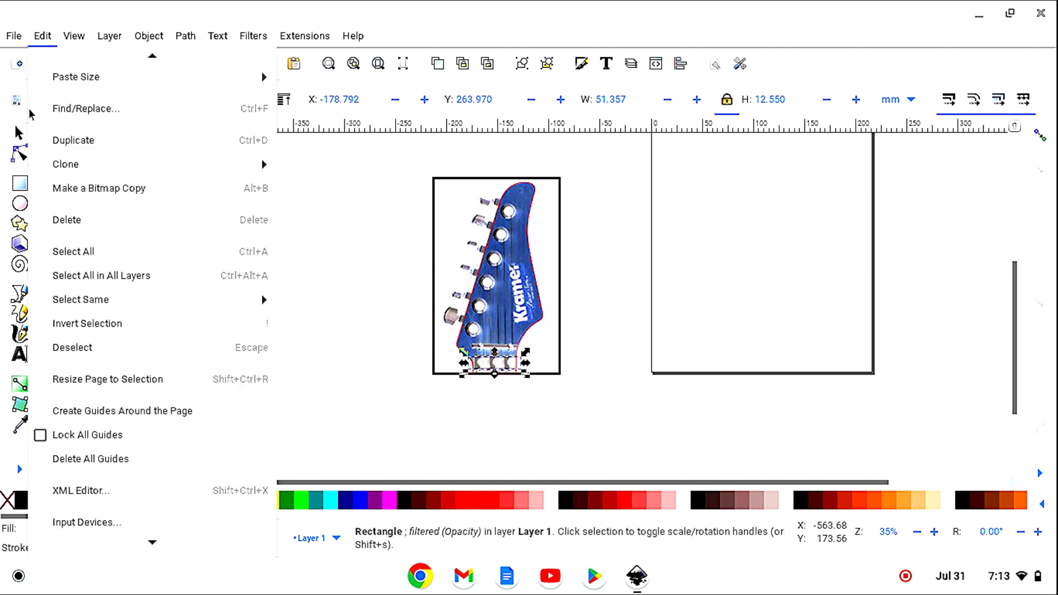
left_click(111, 413)
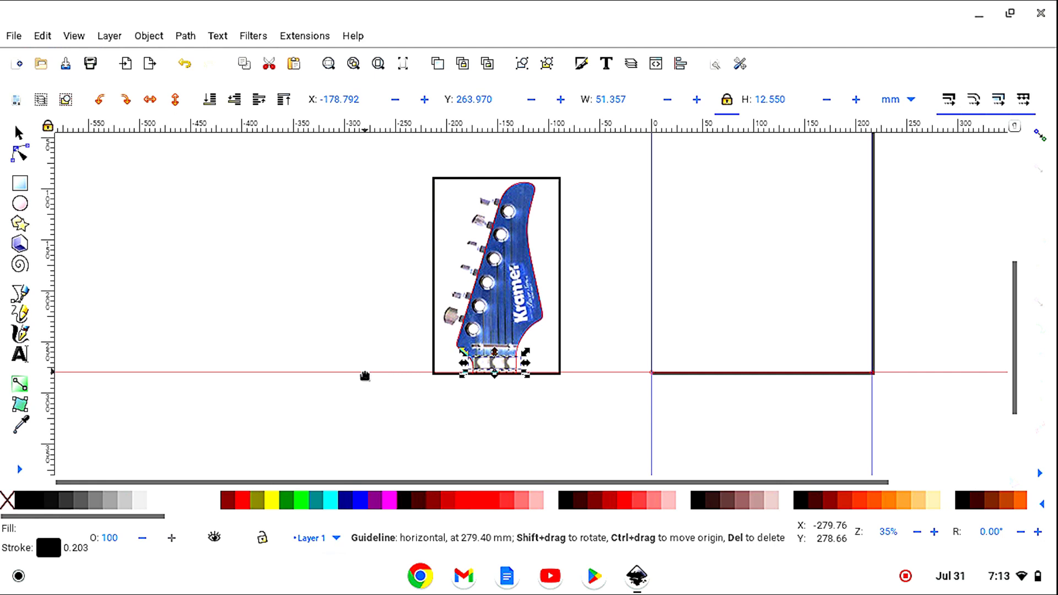
- Move the page's bottom guide above the headstock and its left guide onto the rectangle's horizontal centre
left_click_drag(364, 376, 370, 148)
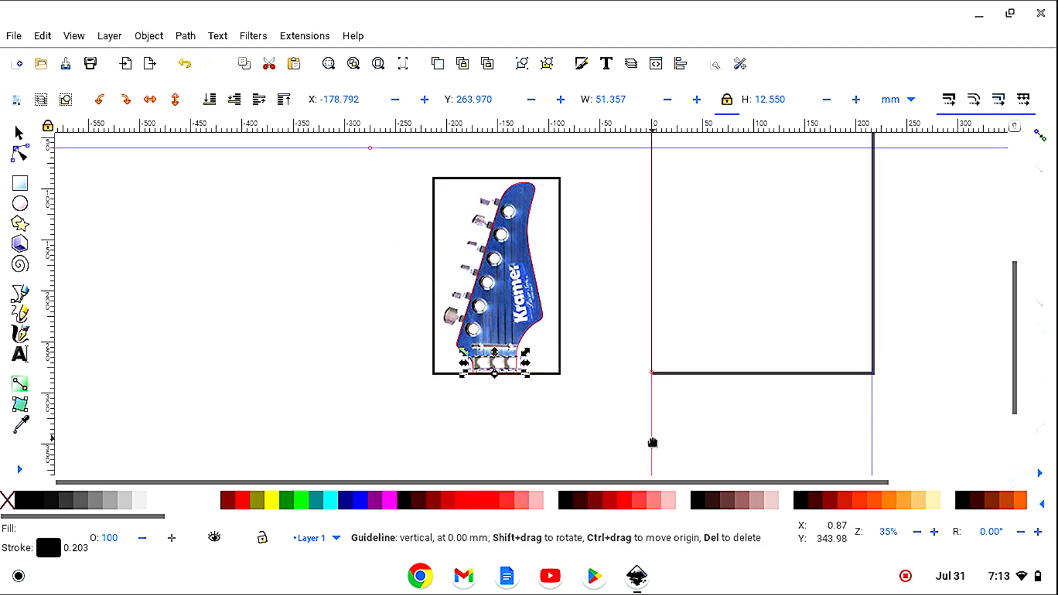
left_click_drag(652, 443, 495, 462)
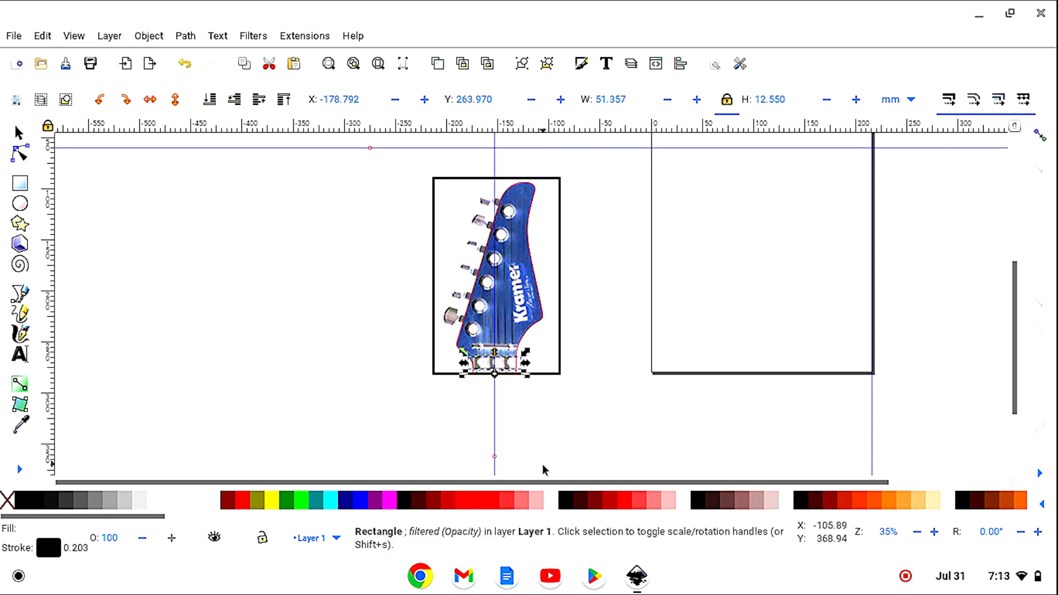
- Deselect the rectangle and enable snapping
left_click(709, 334)
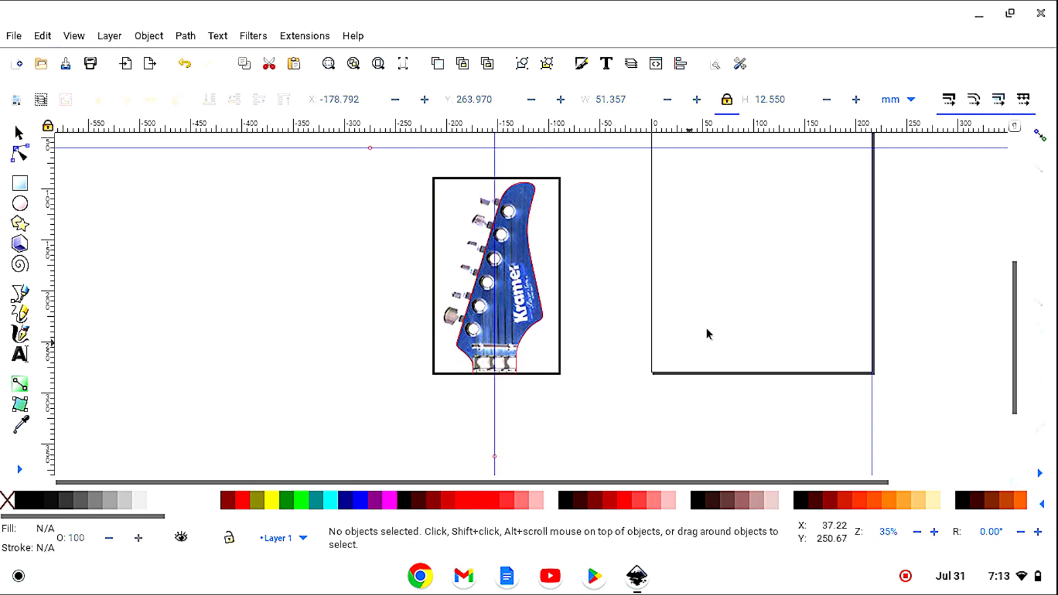
left_click(1040, 136)
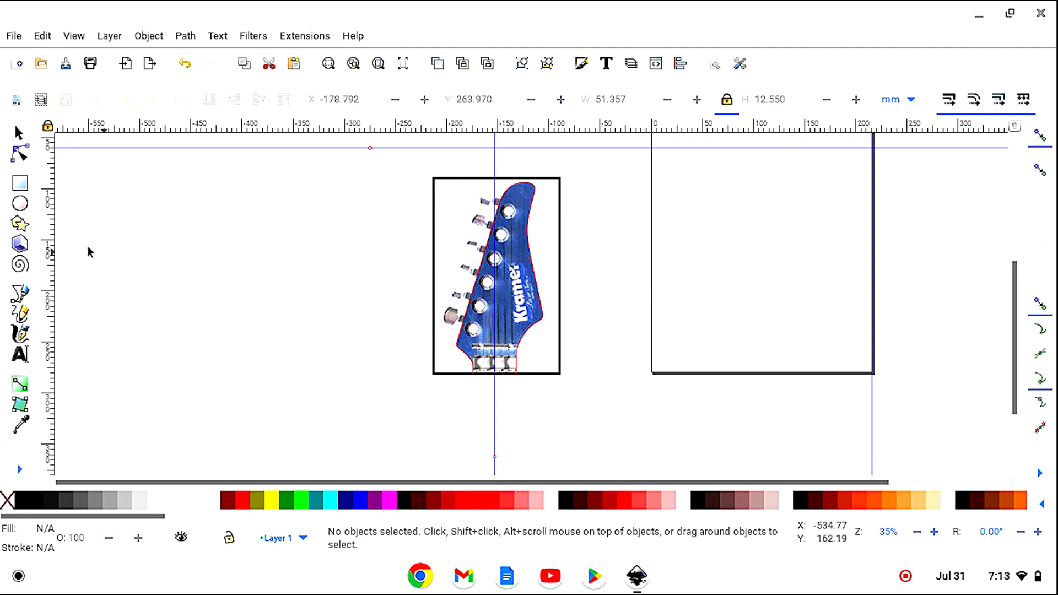
- Draw a straight vertical line about 240 mm long along the centre guide, from above the headstock to below the neck end
left_click(22, 292)
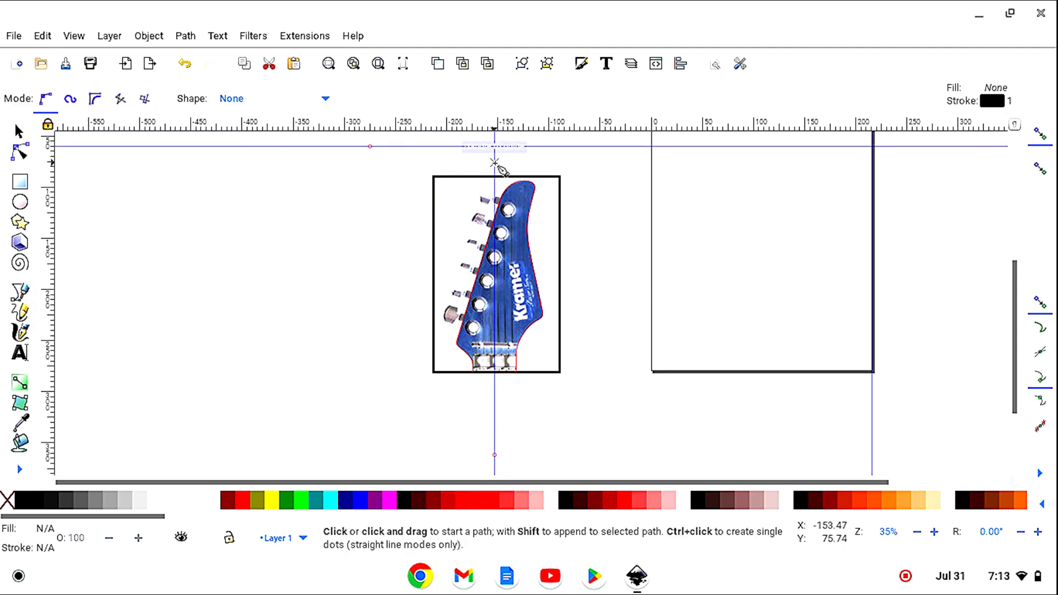
left_click(494, 163)
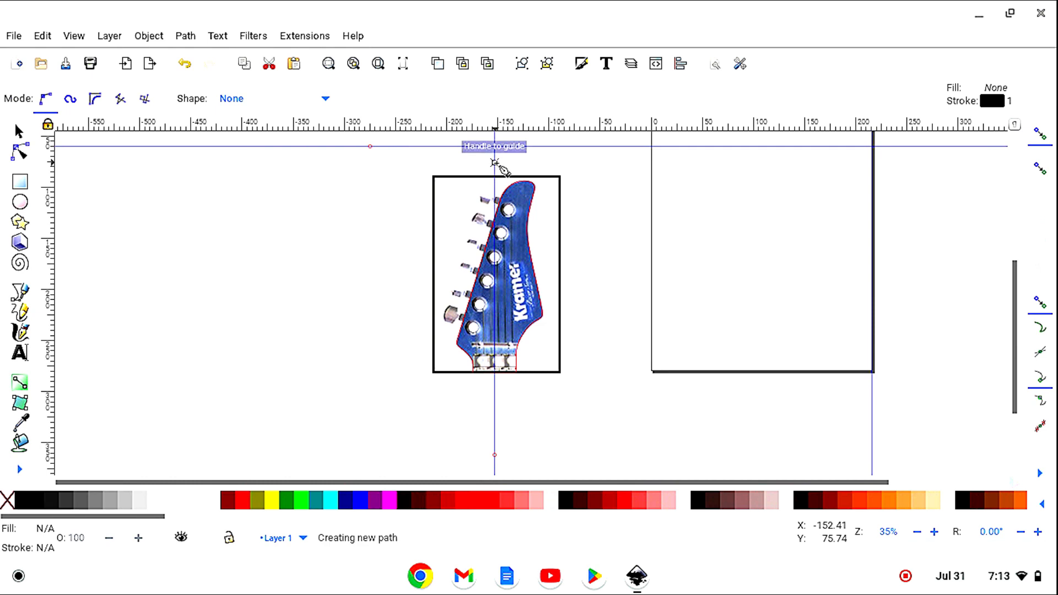
left_click(495, 409)
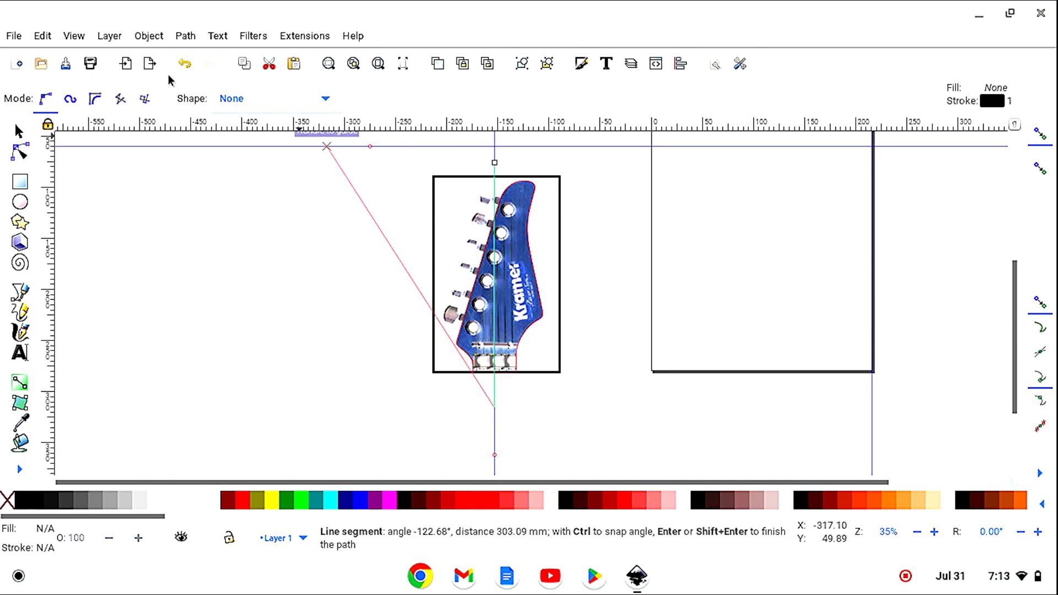
- Undo the two guide moves and delete the vertical line drawn through the headstock
left_click(185, 64)
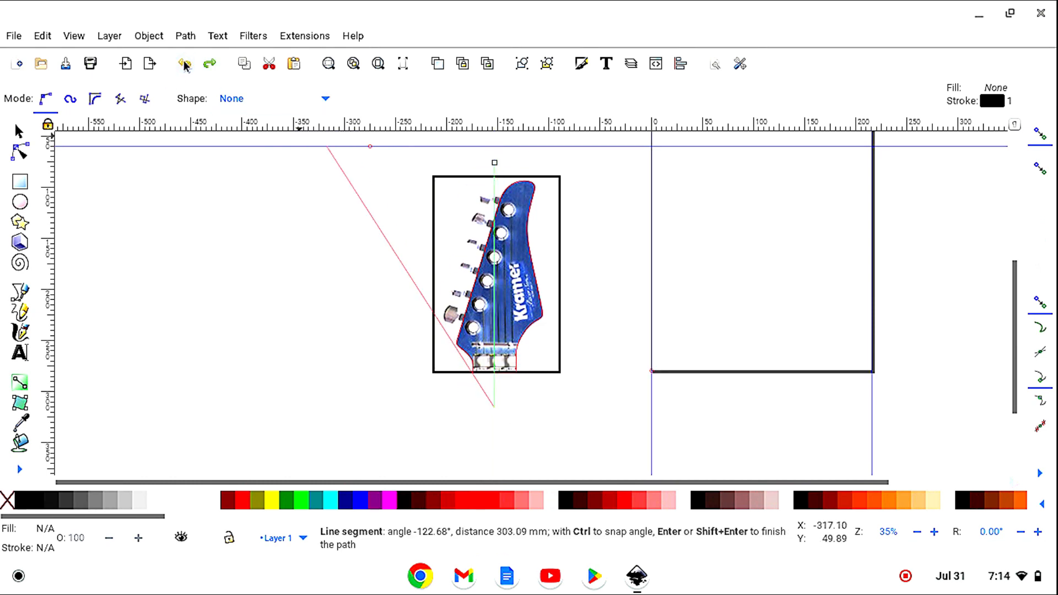
left_click(185, 64)
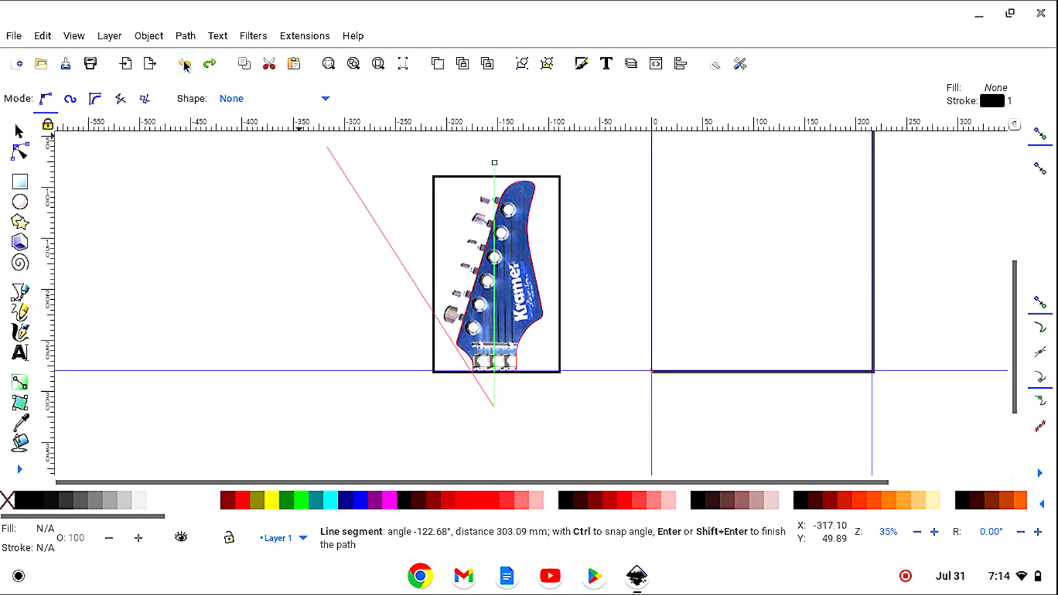
left_click(19, 130)
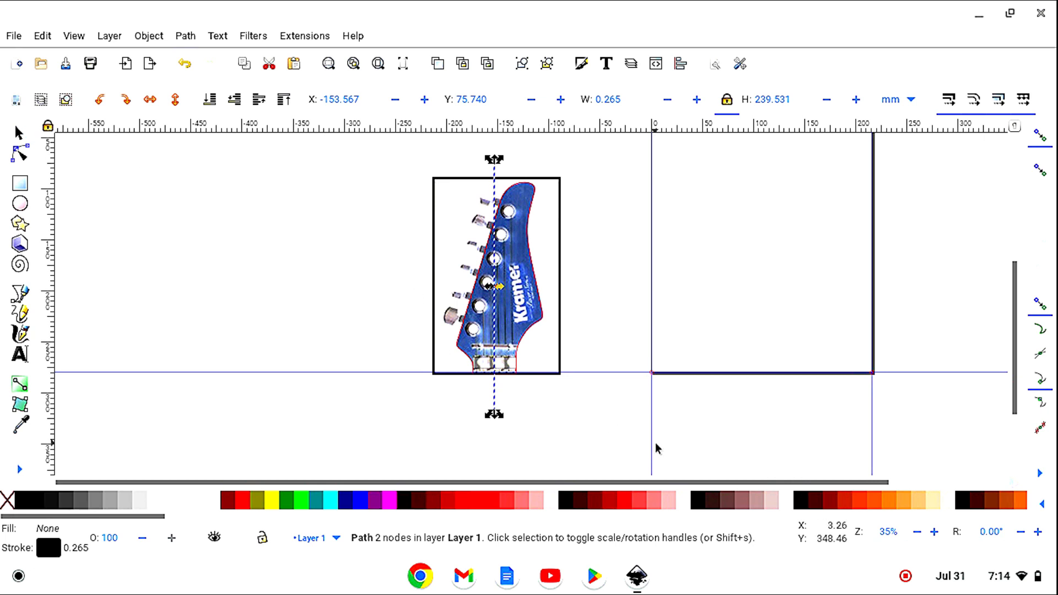
right_click(495, 414)
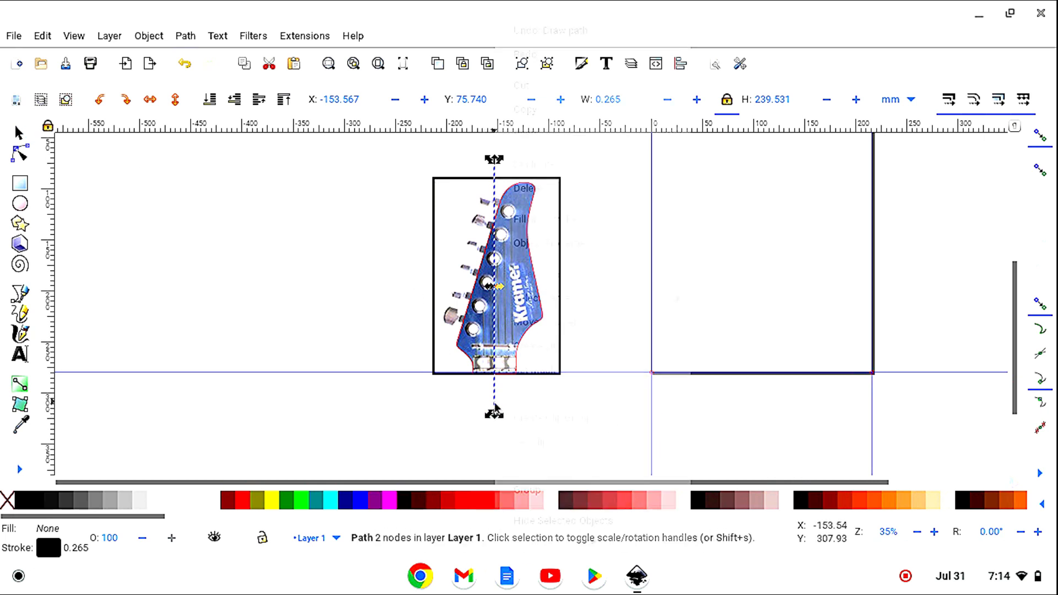
left_click(542, 188)
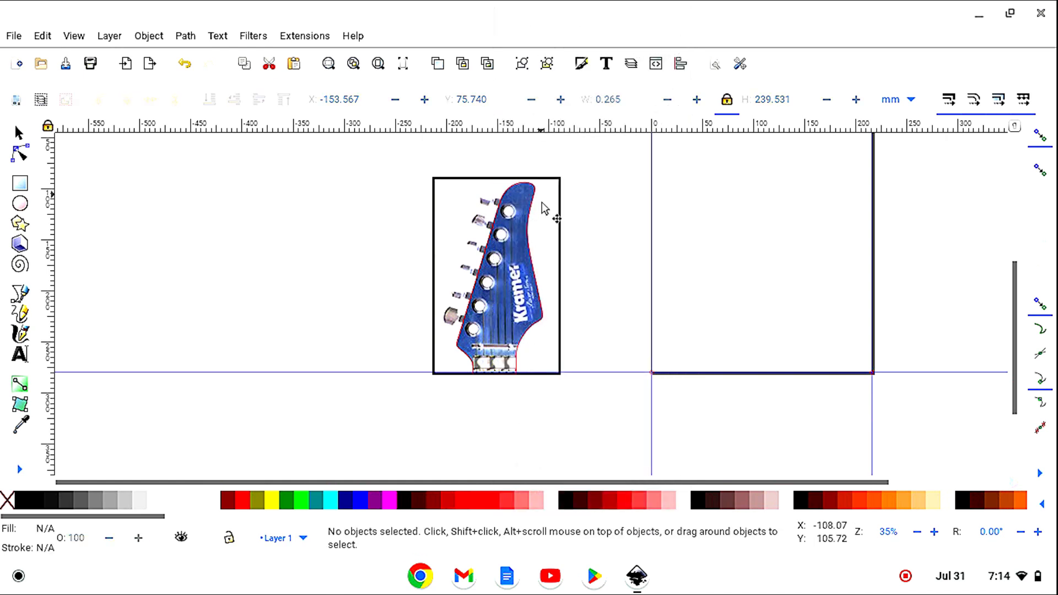
- Move the page's left guide onto the neck and align it with the translucent rectangle's centre handles
left_click_drag(651, 445, 497, 452)
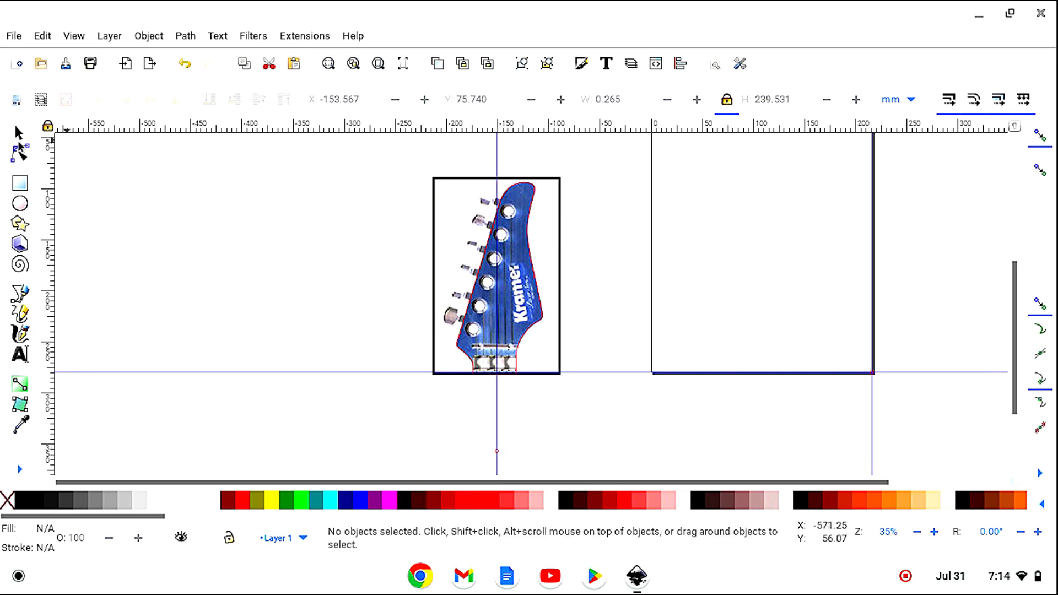
left_click(481, 368)
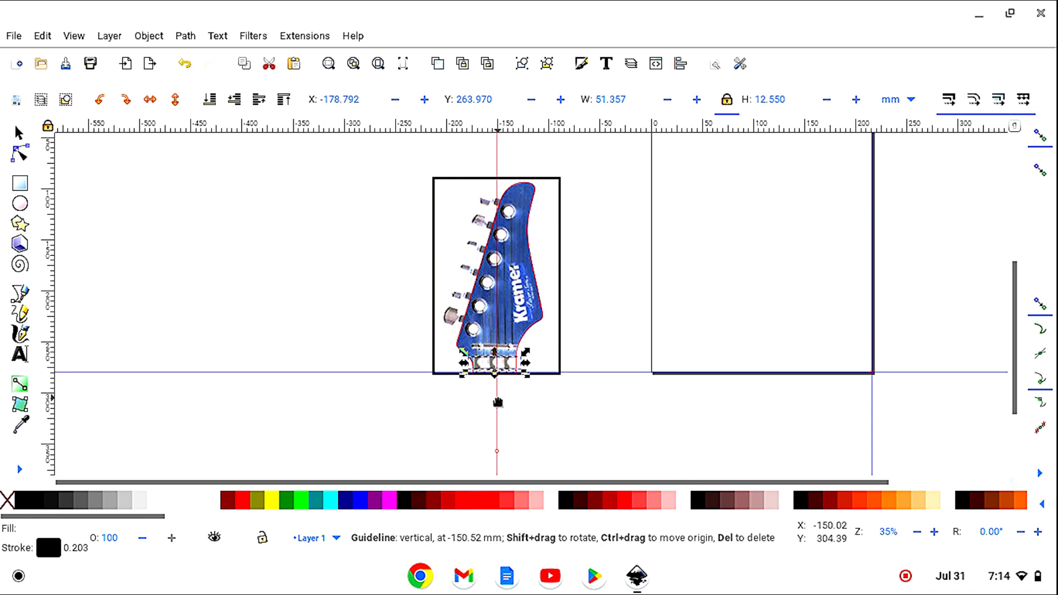
left_click_drag(497, 398, 494, 401)
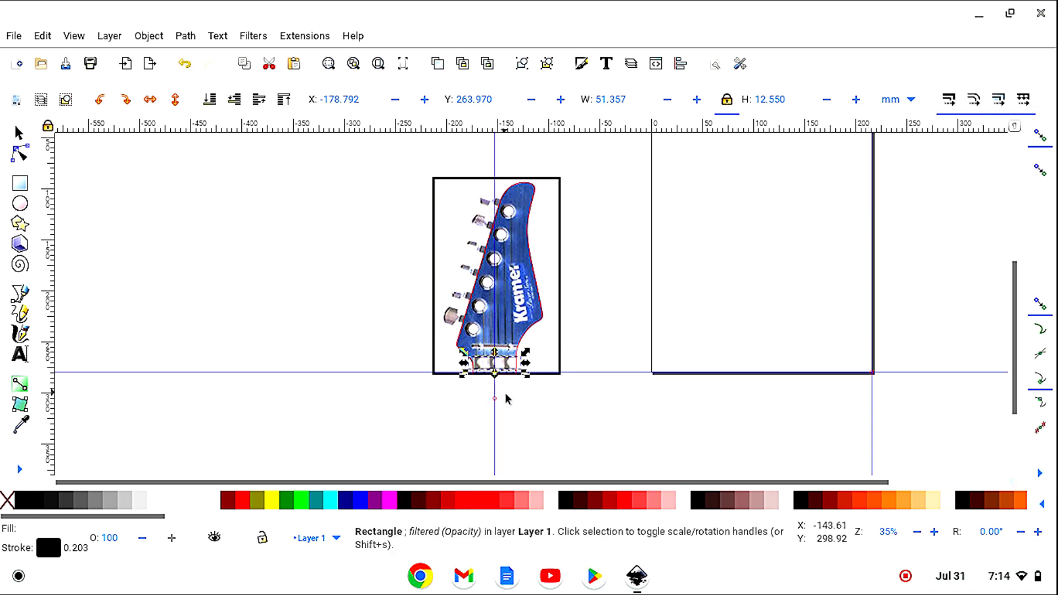
- Draw a straight vertical centre line about 254 mm long on the guide, from above the headstock to below the neck end
left_click(21, 294)
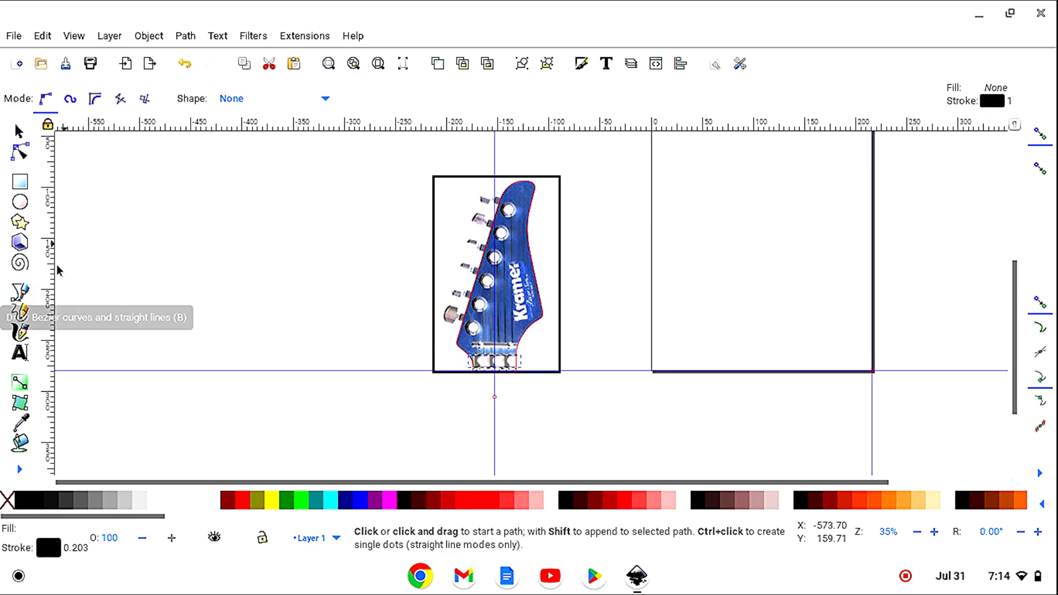
left_click(495, 155)
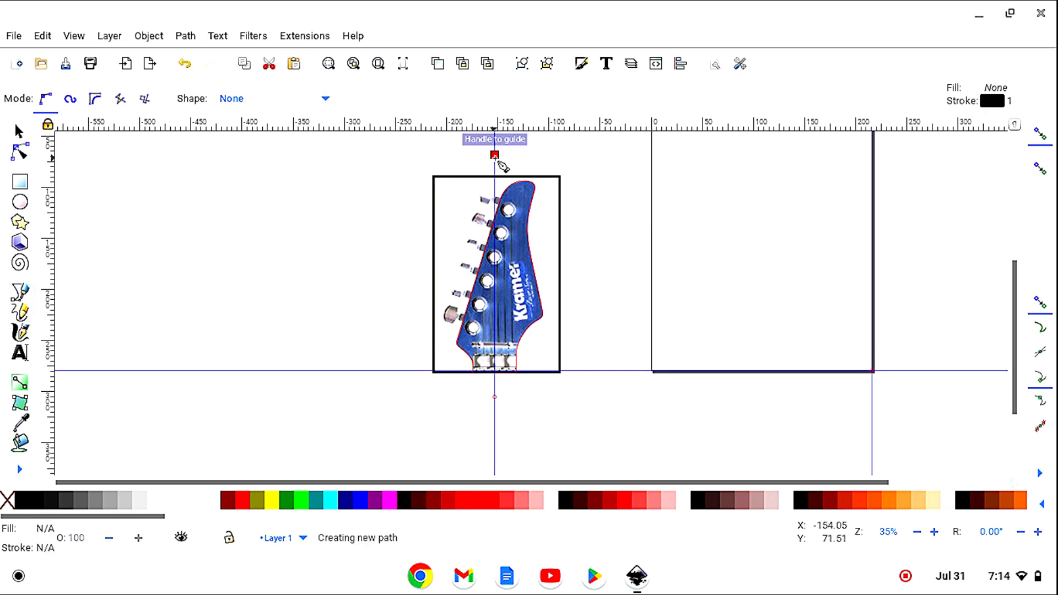
double_click(494, 415)
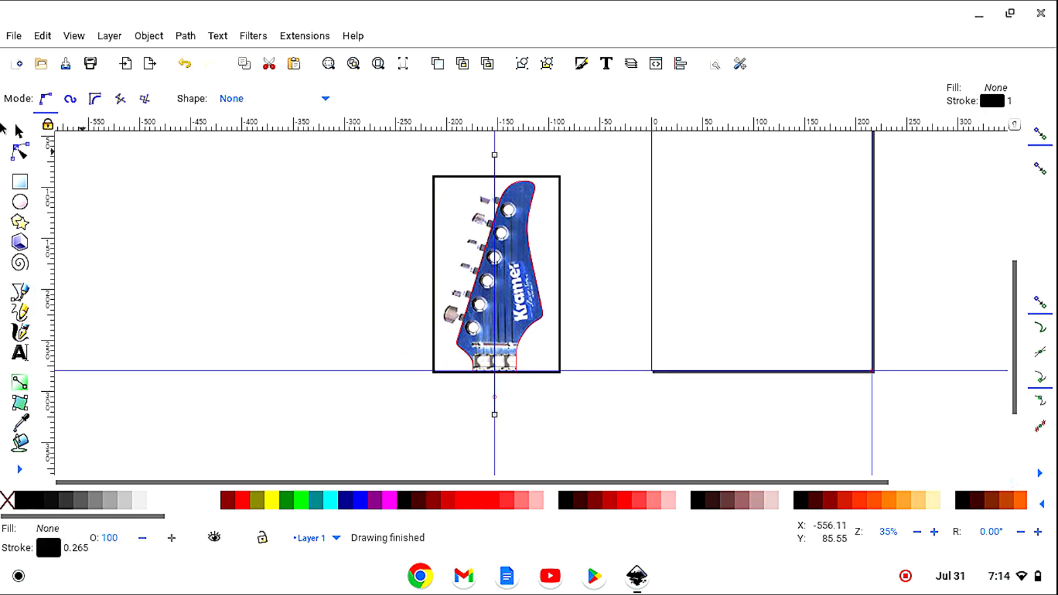
left_click(20, 132)
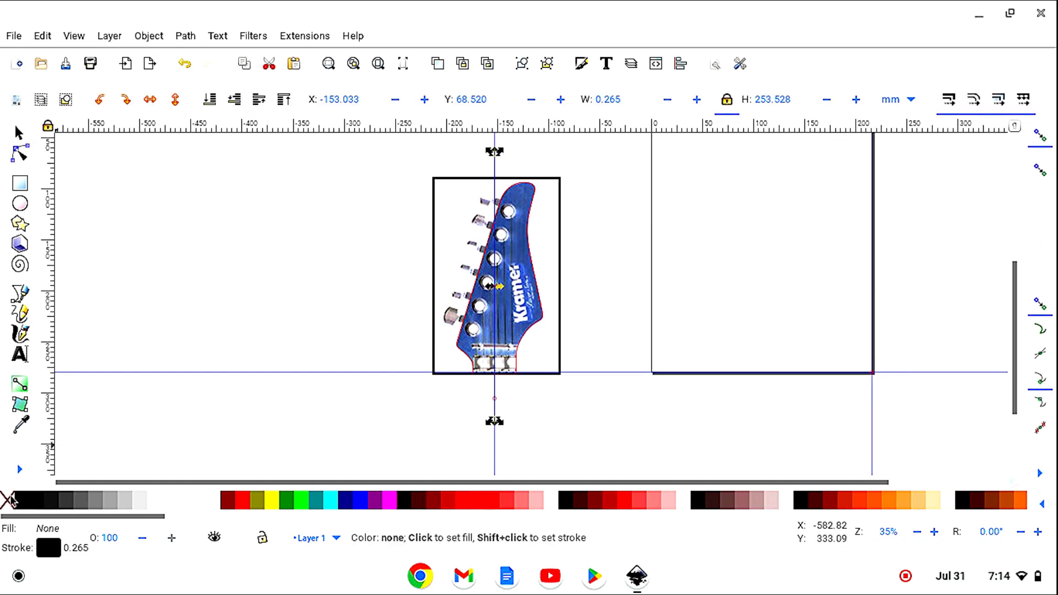
- Nudge the vertical centre line slightly to align it with the translucent rectangle's centre handles at the neck end
left_click(20, 469)
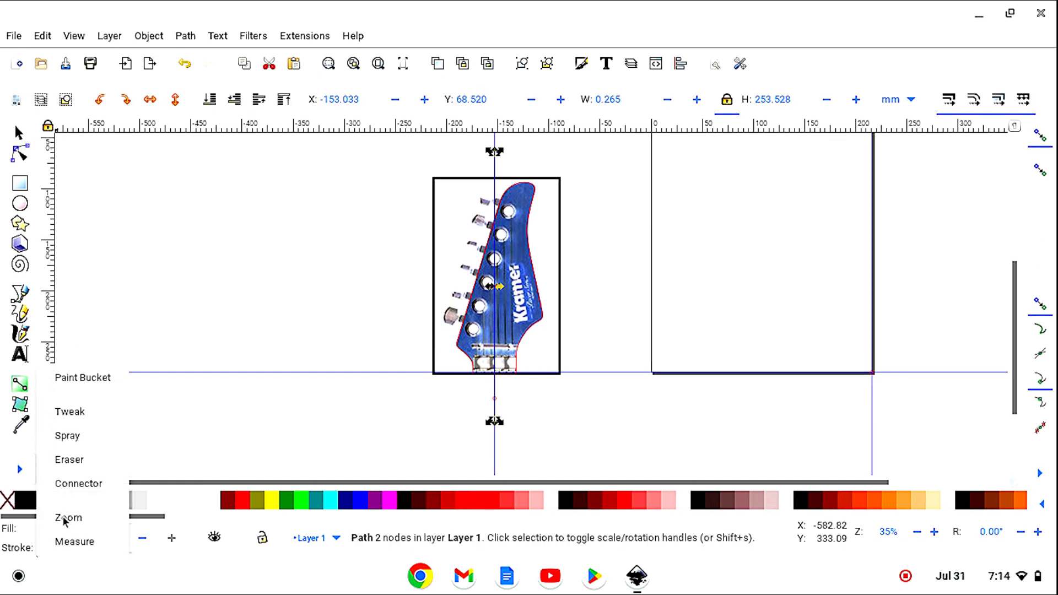
left_click(66, 518)
left_click(16, 100)
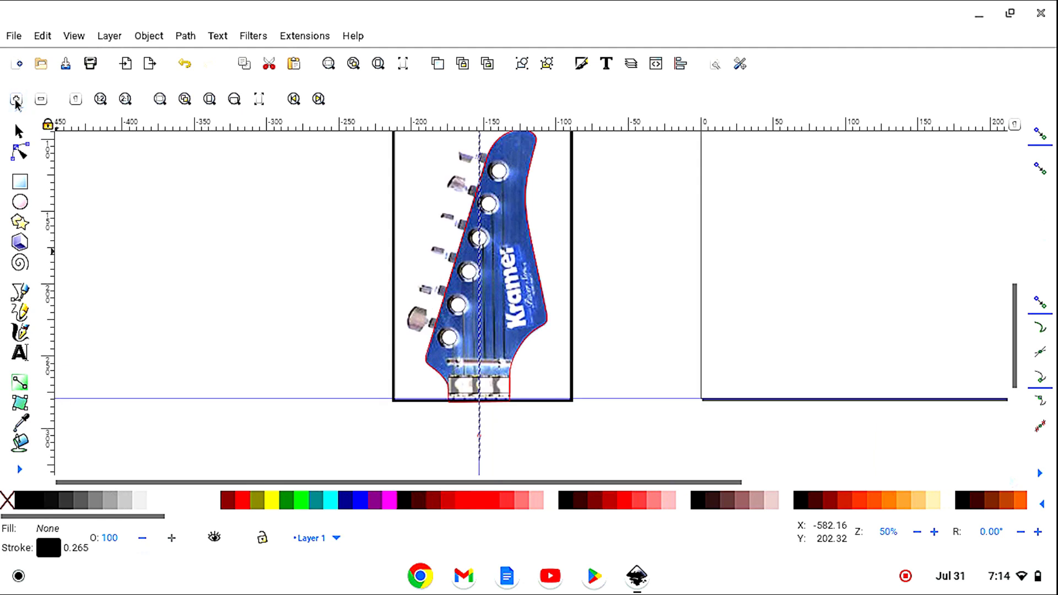
left_click(16, 101)
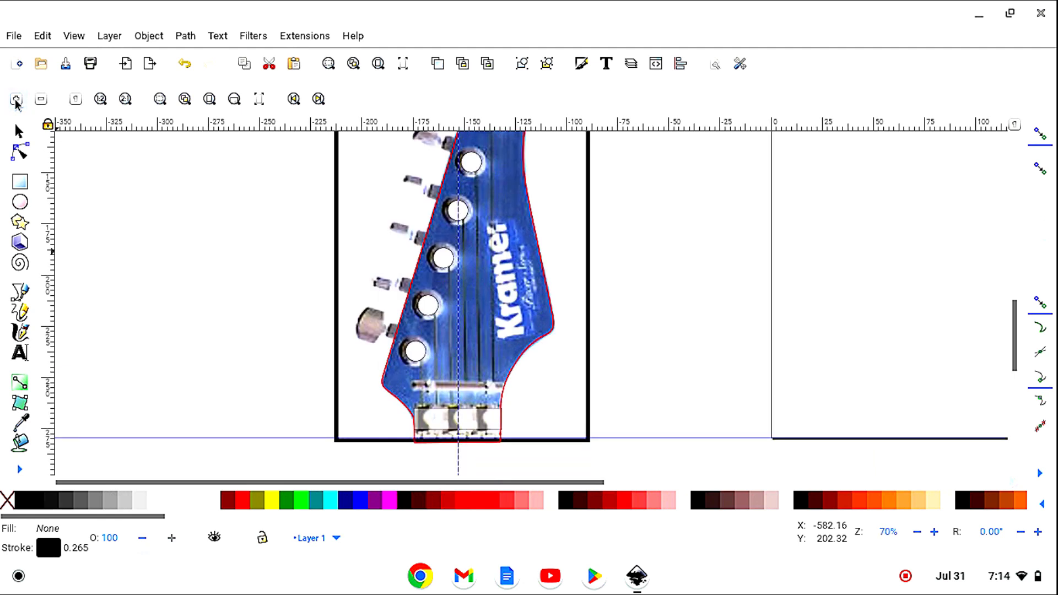
left_click(16, 100)
left_click(19, 132)
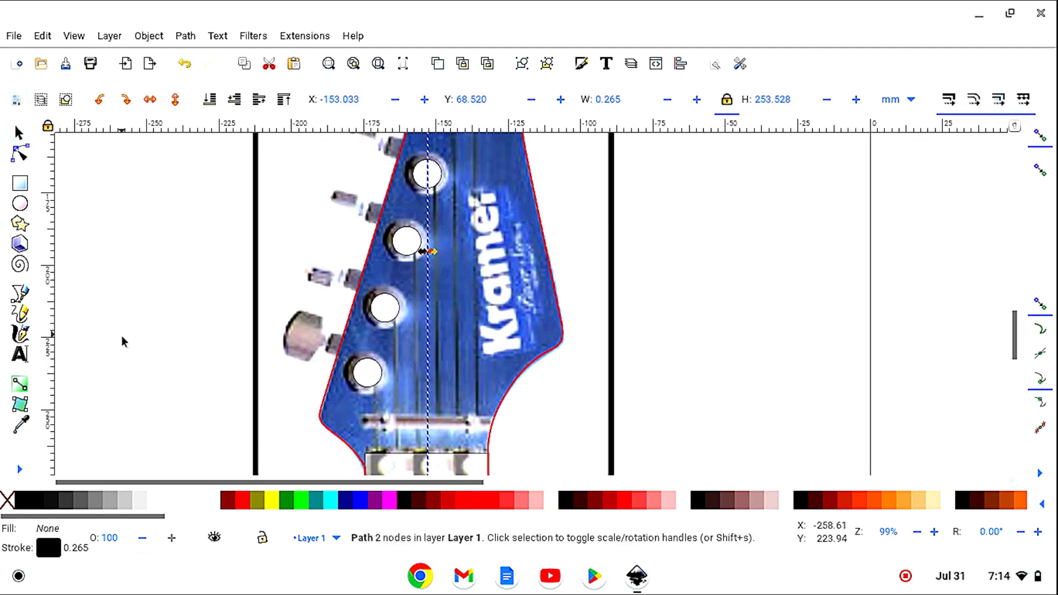
scroll(132, 336, "down", 5)
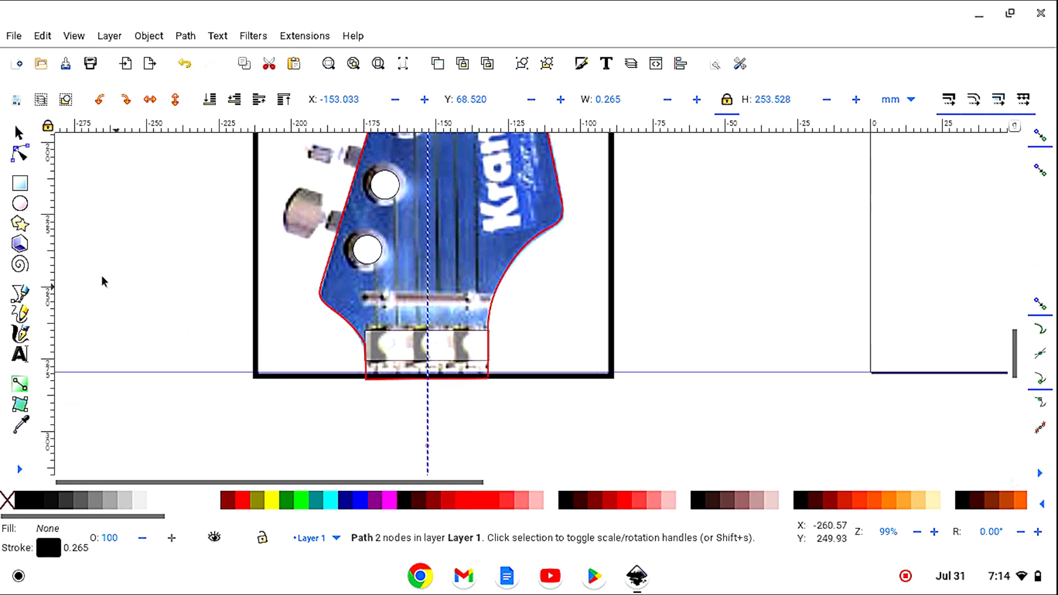
left_click(381, 362)
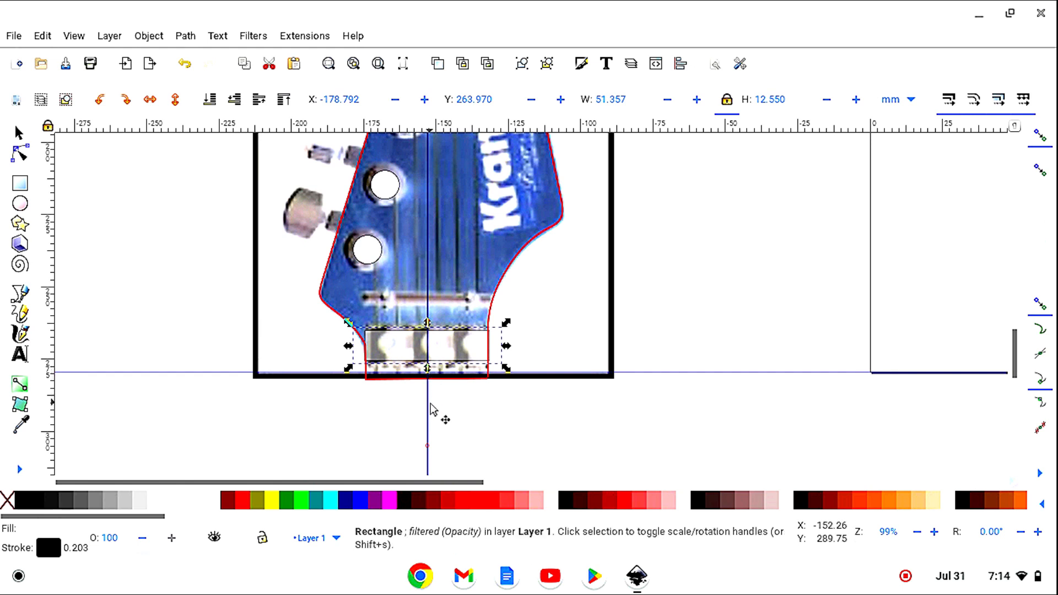
left_click_drag(433, 431, 433, 430)
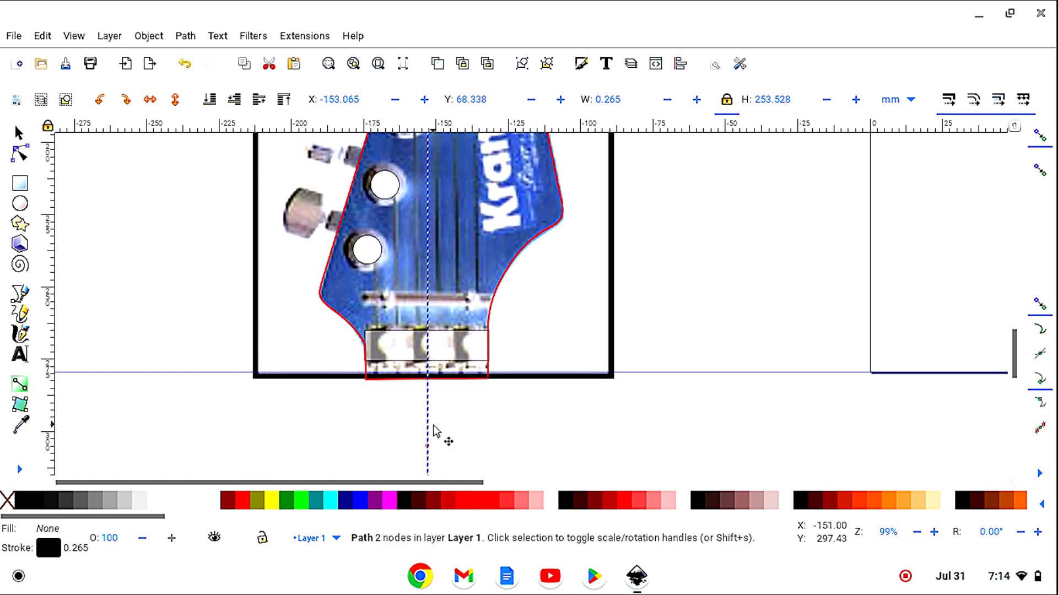
left_click(405, 363)
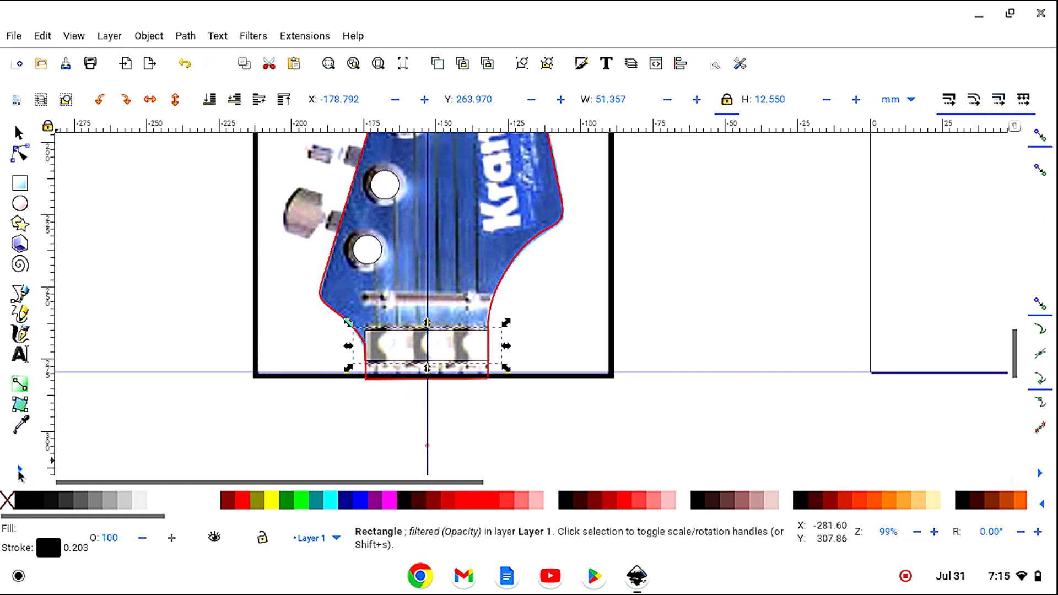
- Move the headstock photo off the traced outline and onto the page, overlapping its left edge
left_click(19, 470)
left_click(69, 518)
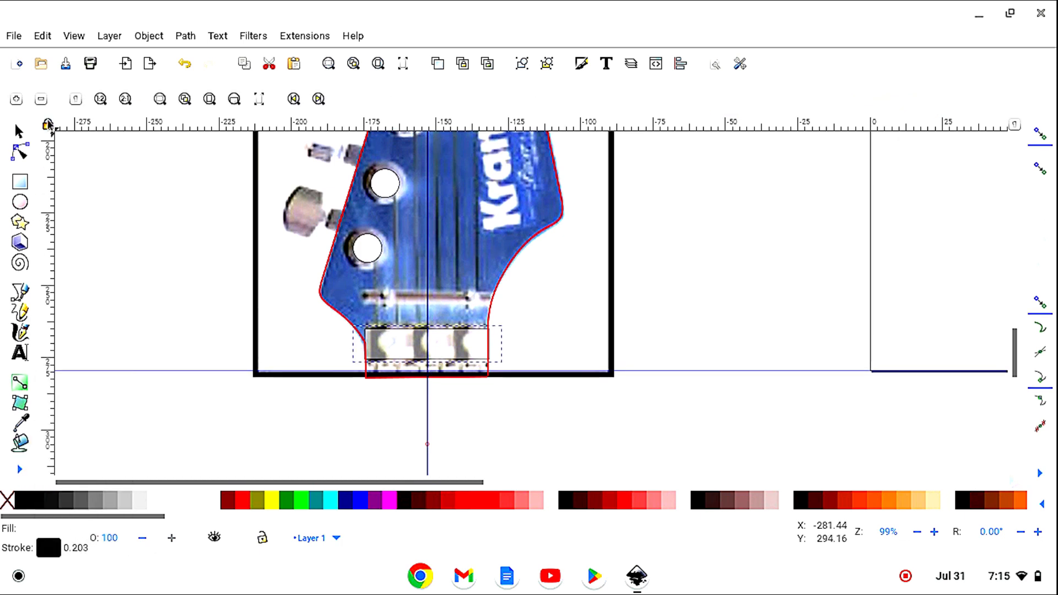
left_click(40, 100)
left_click(40, 99)
left_click(41, 100)
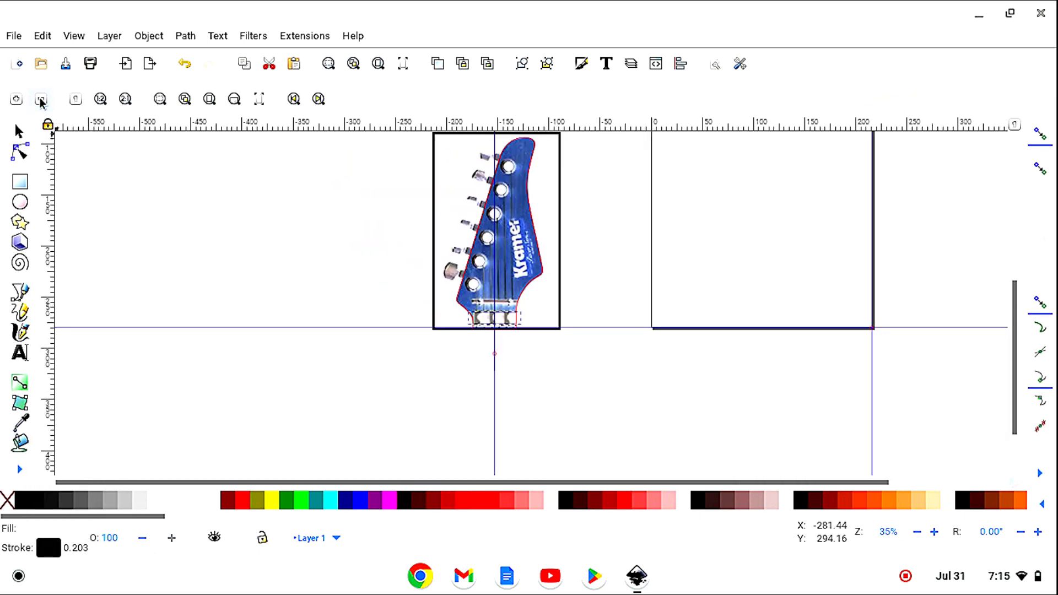
left_click(20, 131)
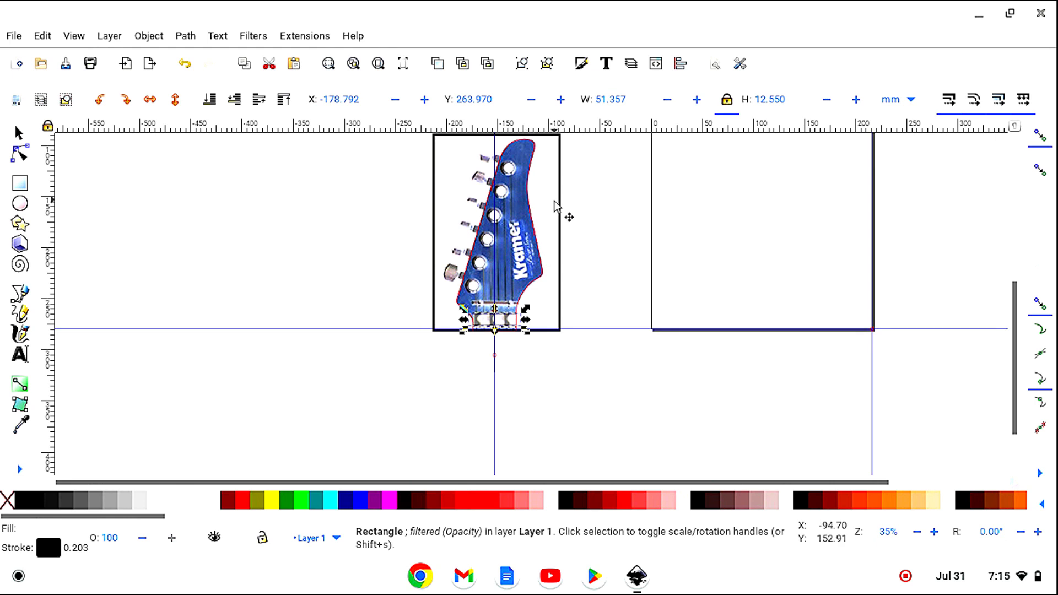
left_click_drag(567, 215, 771, 238)
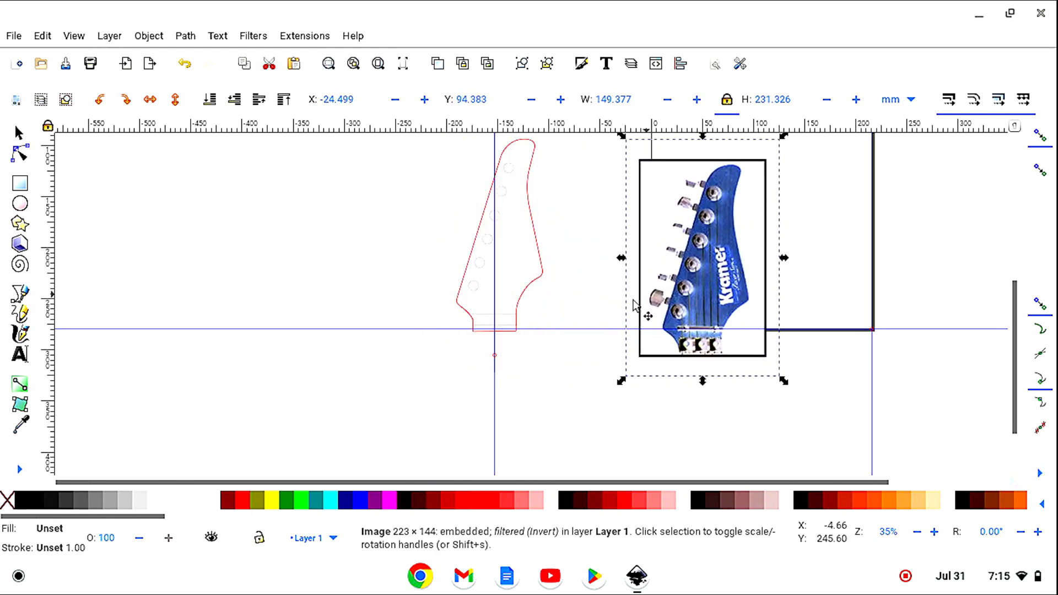
- Move the translucent rectangle off the outline's neck end to the empty area just below the photo
left_click(512, 325)
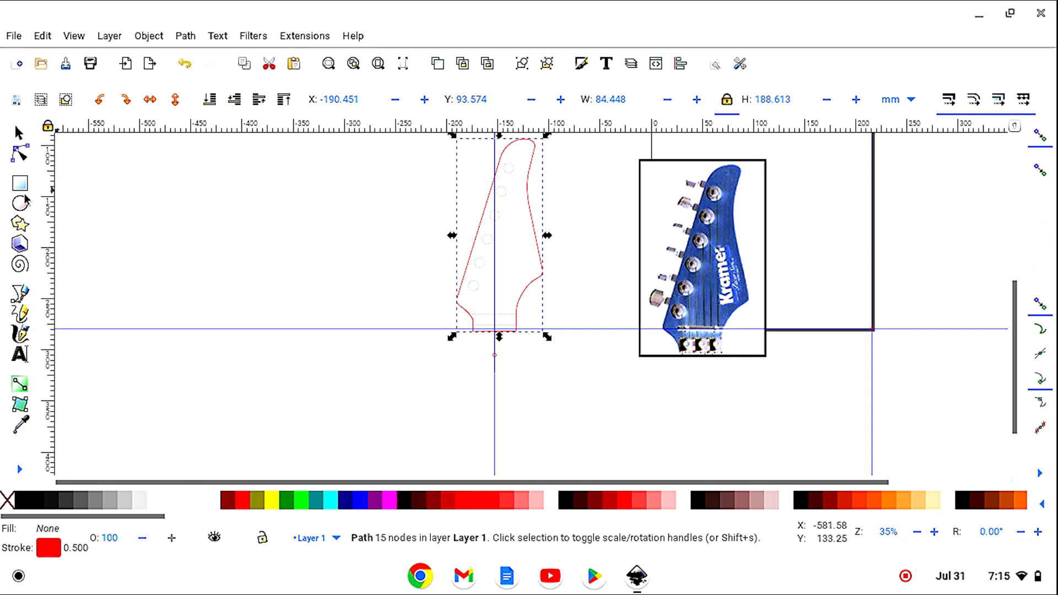
left_click(20, 157)
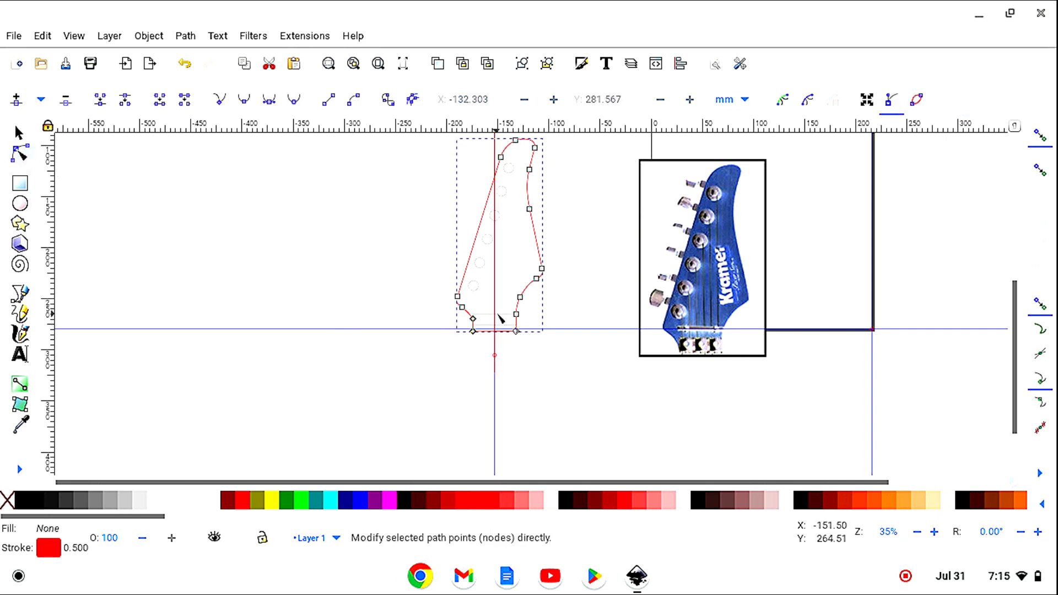
left_click(493, 321)
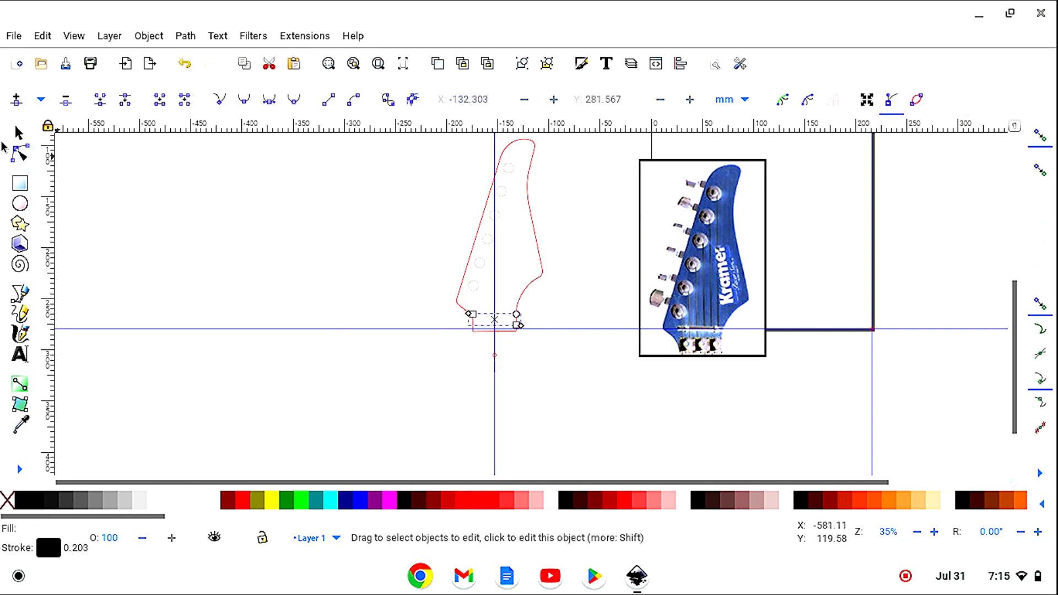
key("s")
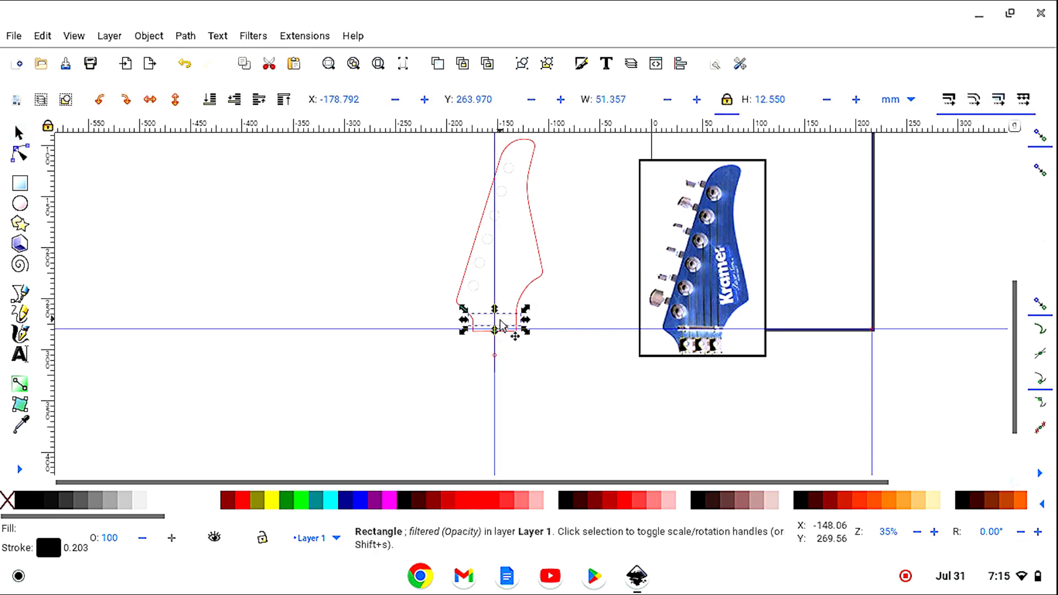
left_click_drag(502, 325, 689, 379)
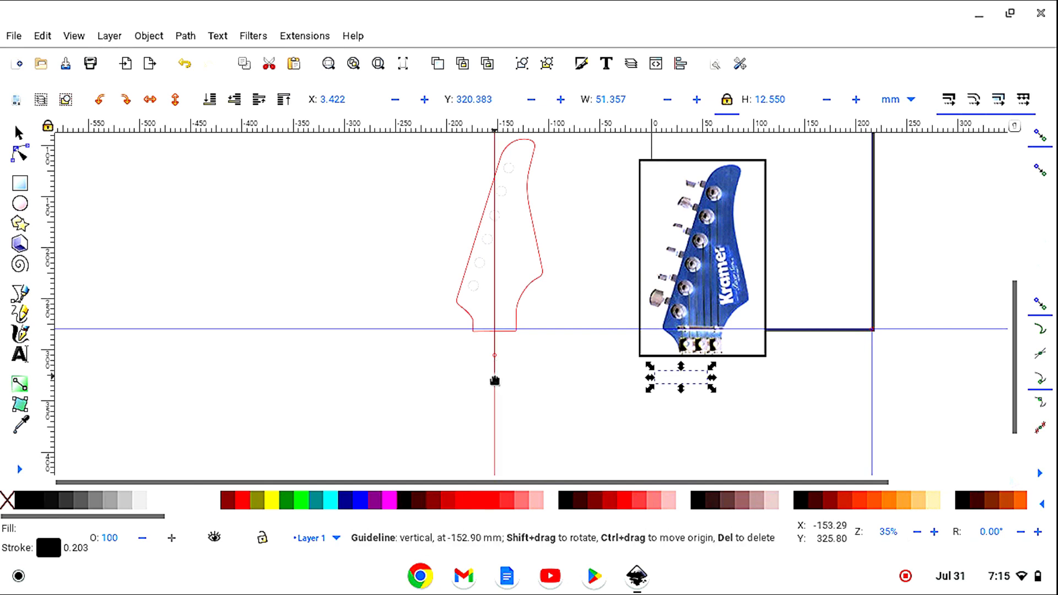
- Change the traced headstock outline's stroke colour from red to black and deselect it
left_click(498, 306)
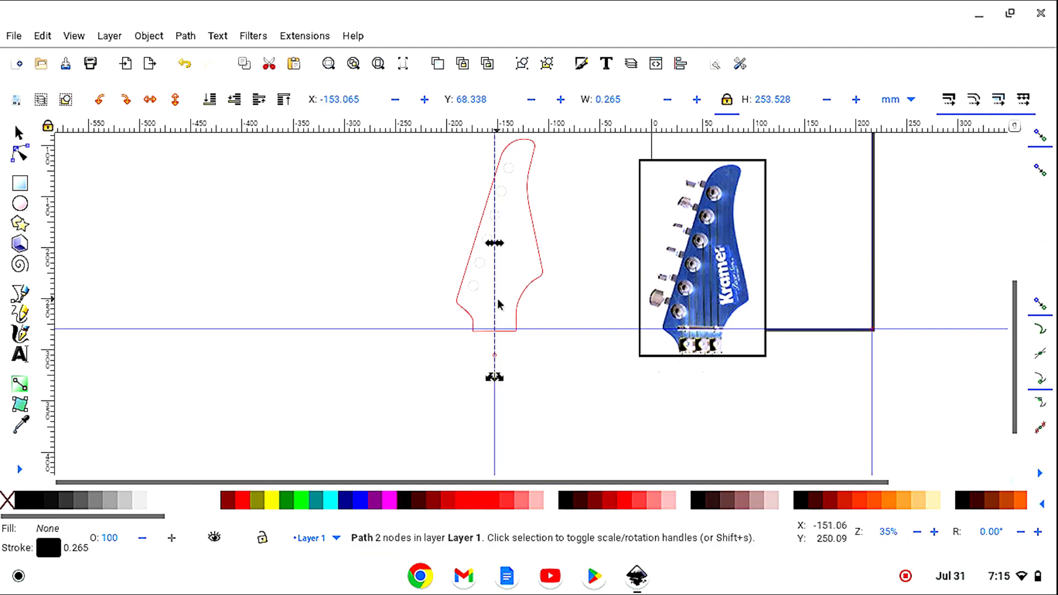
scroll(398, 214, "up", 2)
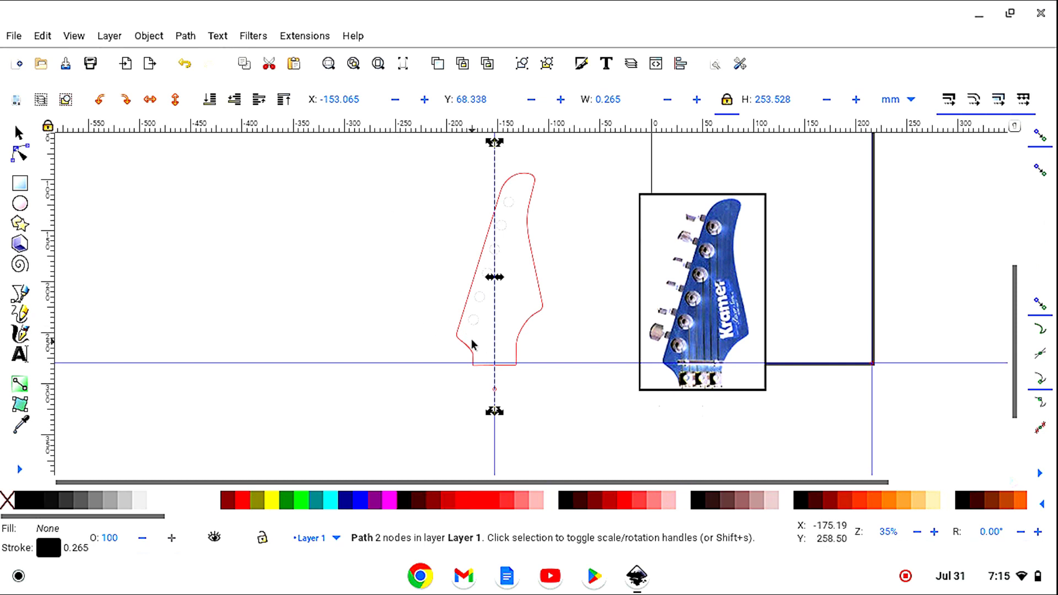
left_click(527, 330)
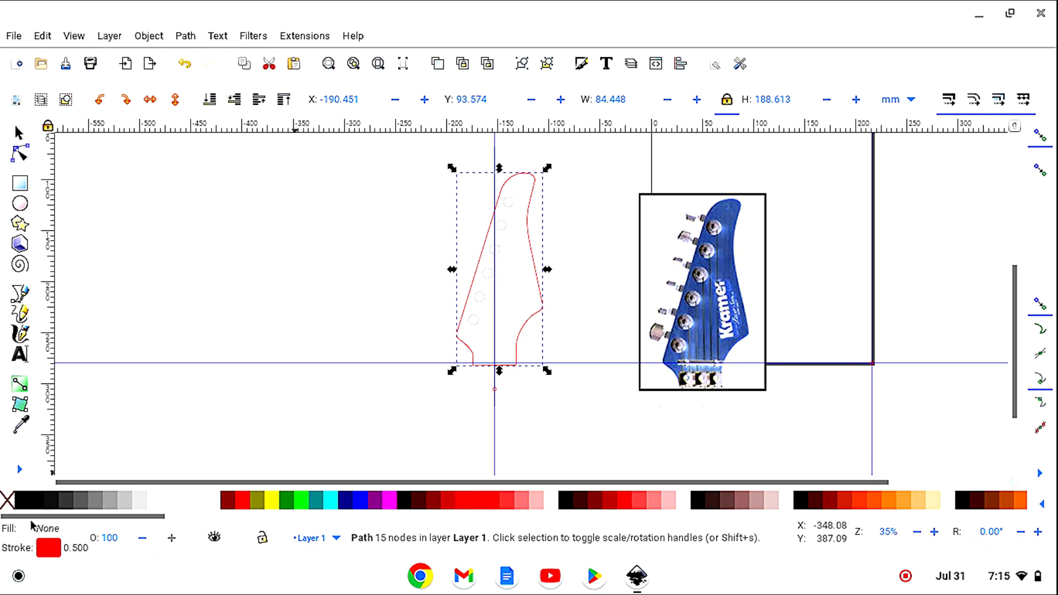
left_click(21, 503, "shift")
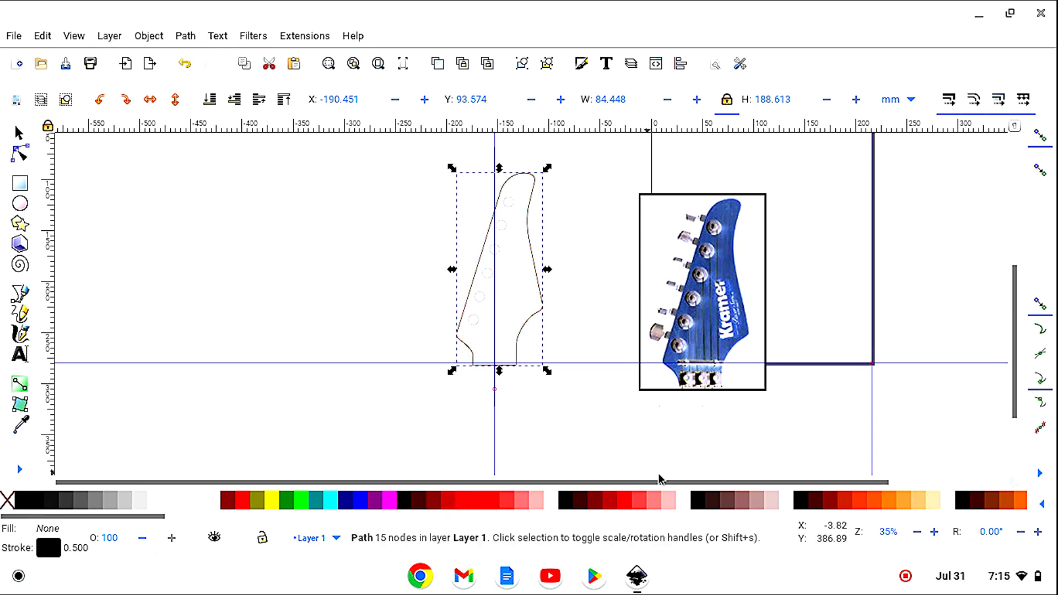
left_click(587, 433)
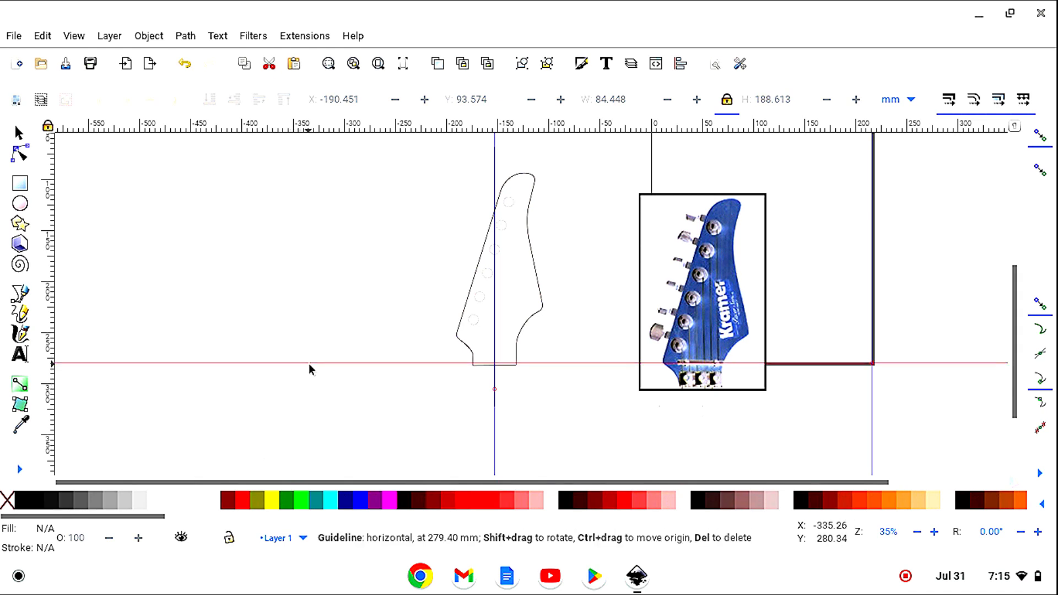
- Move the horizontal guide well below the page and the vertical guide from the centre line to near the page's left edge
left_click_drag(308, 364, 308, 467)
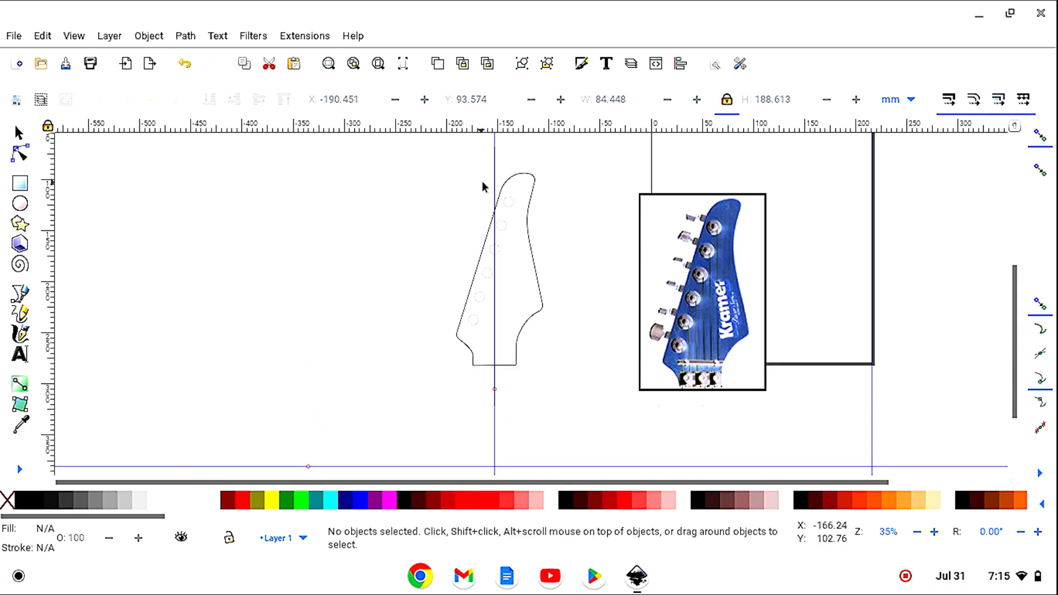
left_click_drag(495, 165, 655, 163)
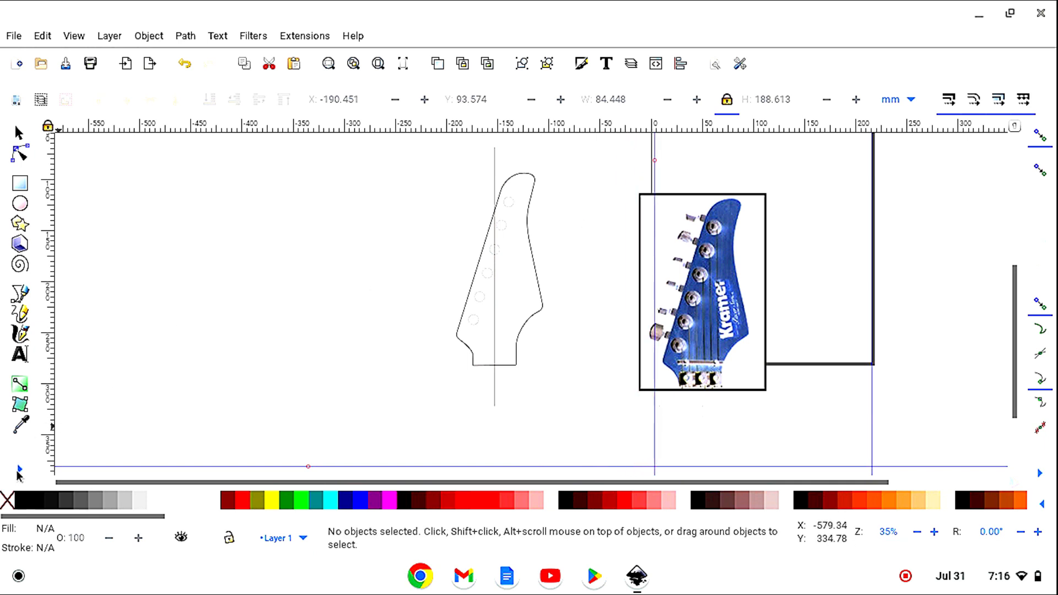
- Group the headstock outline, the six tuner holes and the centre line into one object
left_click(19, 470)
left_click(65, 518)
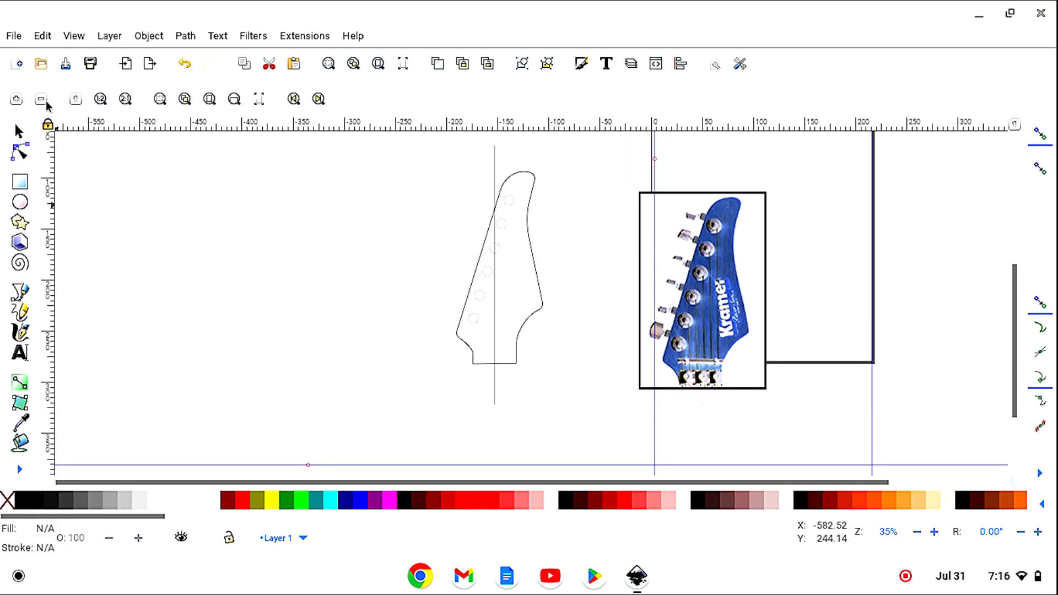
left_click(42, 100)
left_click(19, 129)
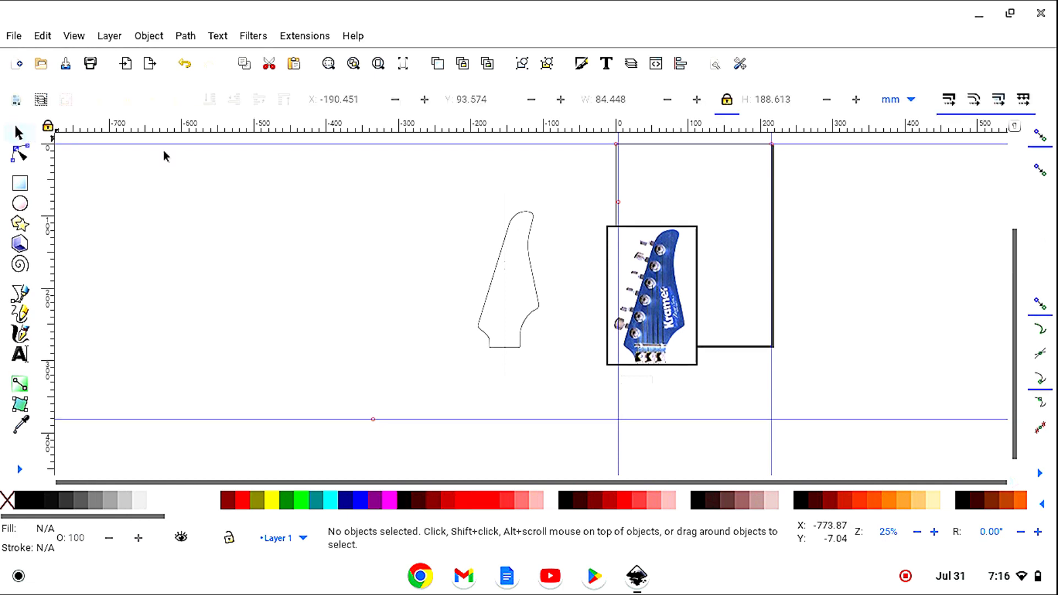
left_click_drag(451, 177, 569, 390)
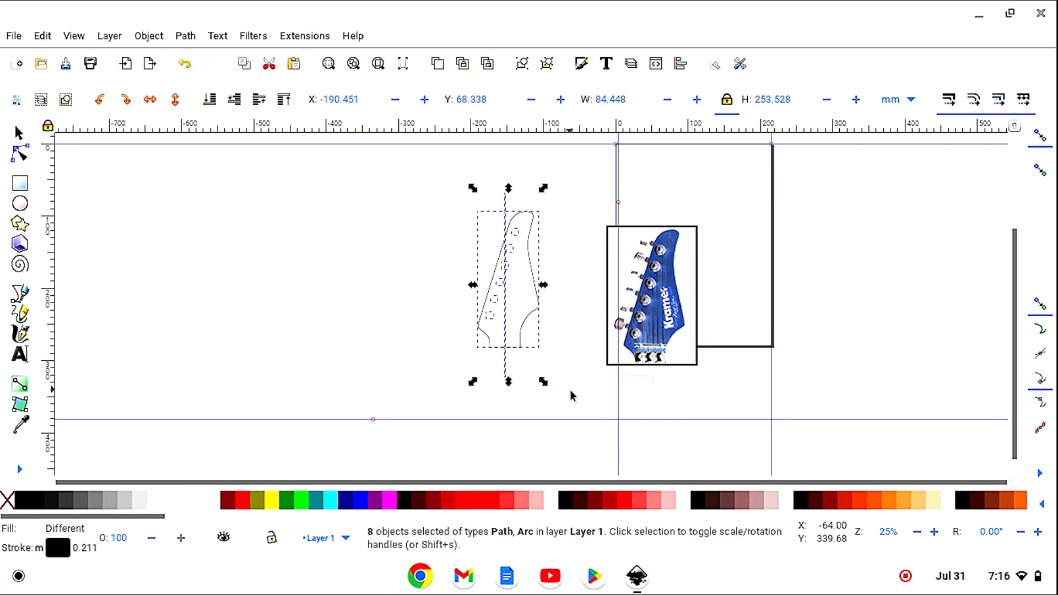
left_click(526, 66)
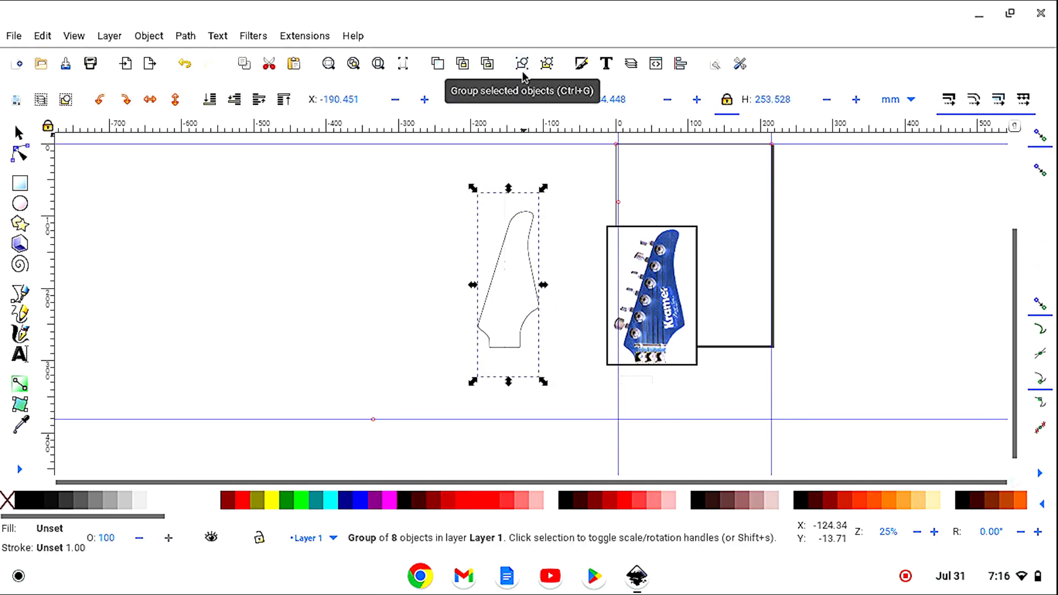
- Set the stroke width of the whole headstock group to 0.5 mm
left_click(582, 63)
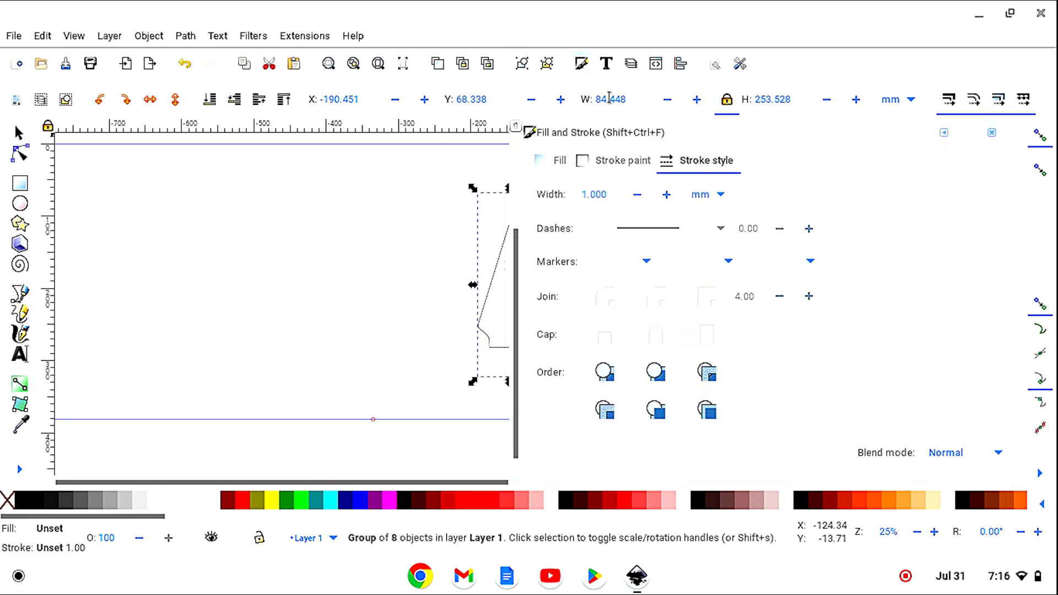
left_click(616, 195)
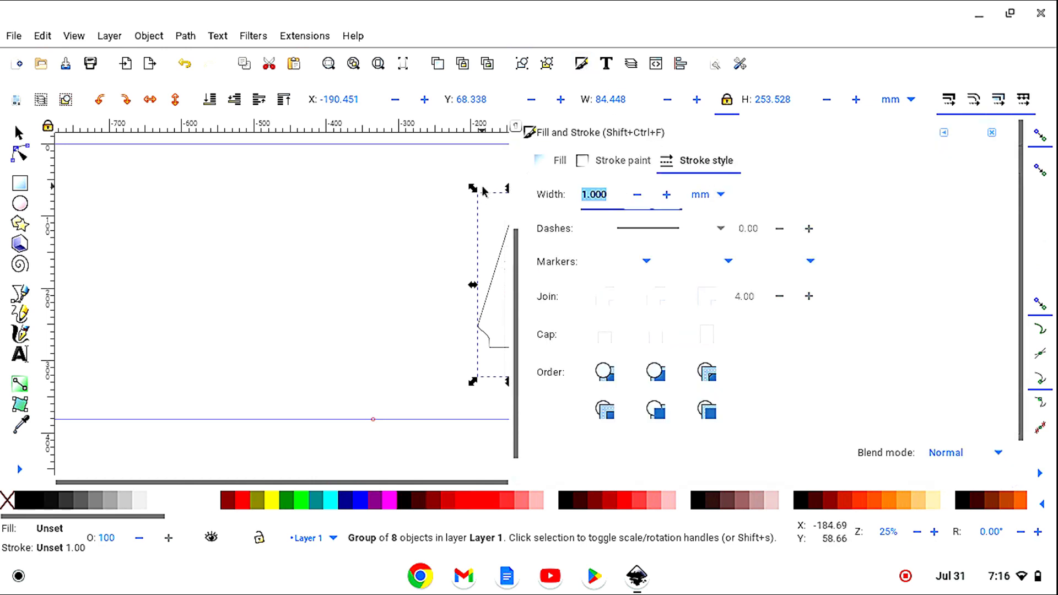
type(".5")
key("Return")
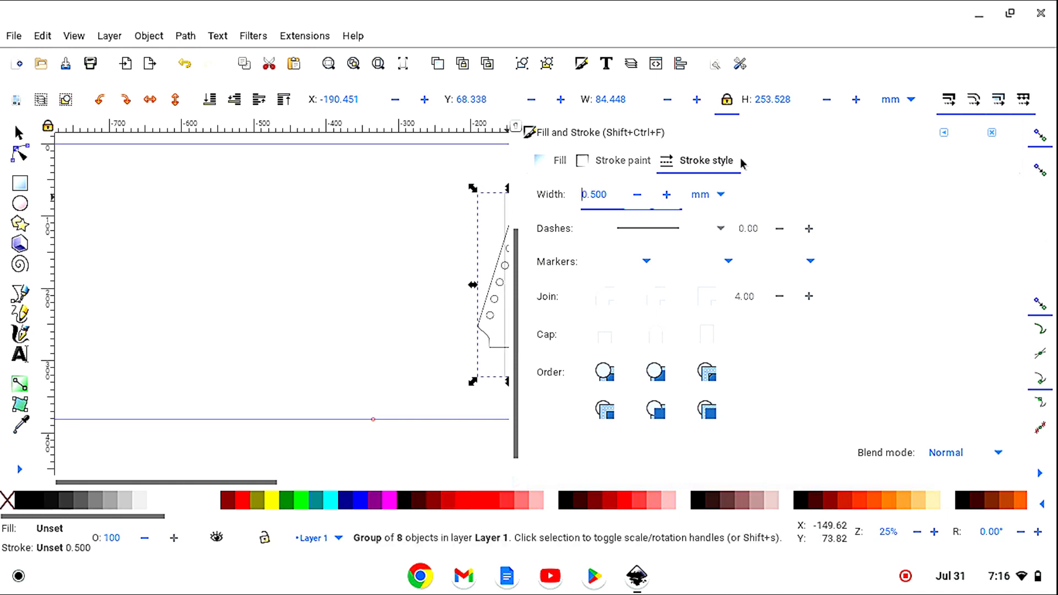
left_click(992, 133)
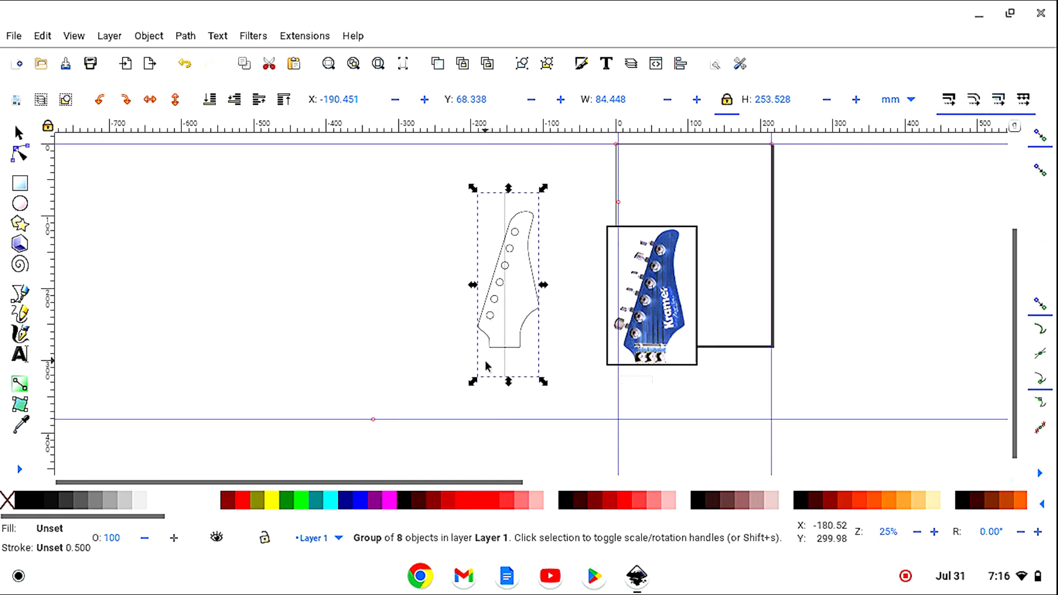
- Rotate the headstock group counterclockwise until its tuner holes form a horizontal row, and move it onto the horizontal guide below the page
left_click(506, 355)
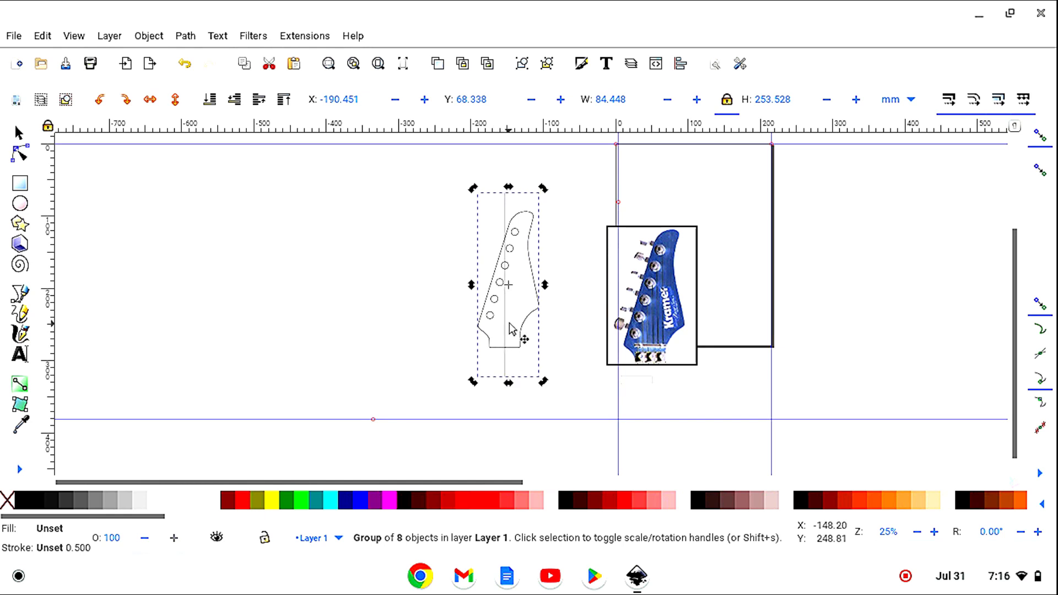
left_click_drag(473, 191, 397, 355)
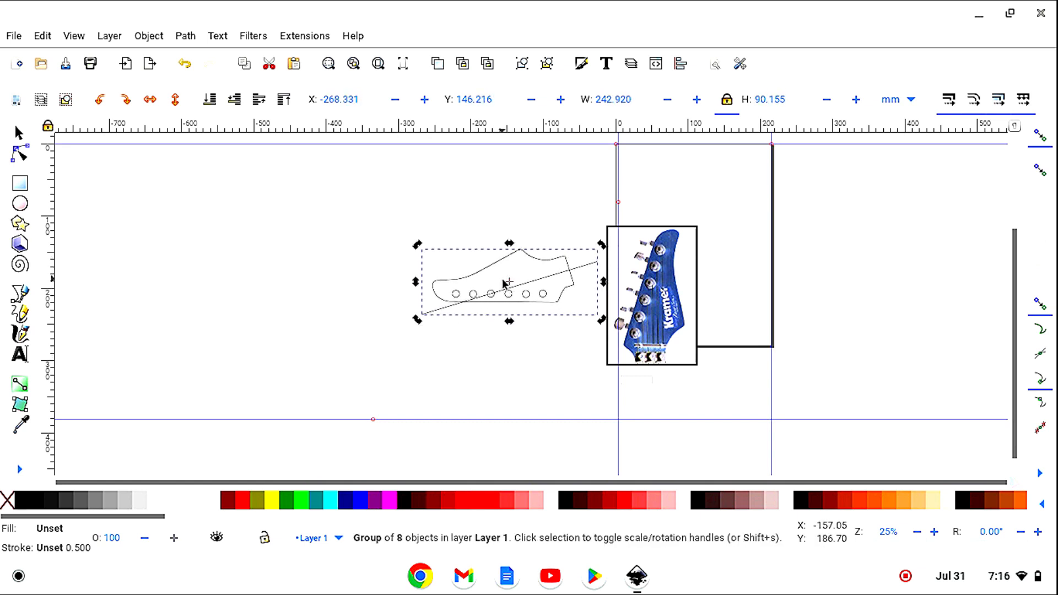
left_click(504, 284)
left_click_drag(499, 298, 419, 408)
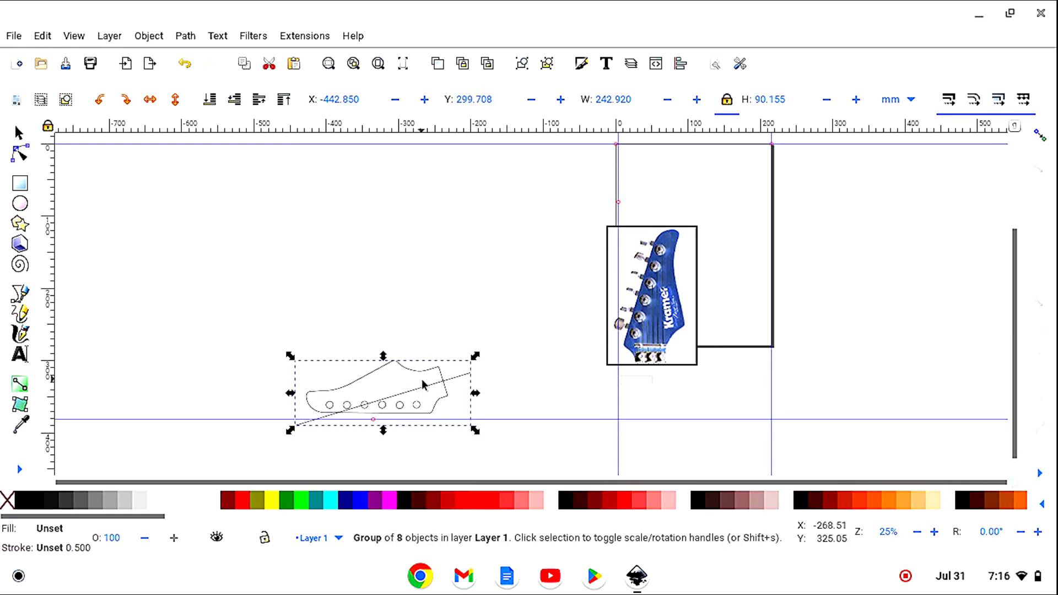
- Rotate the headstock group very slightly counterclockwise to level its straight tuner-side edge
left_click(19, 473)
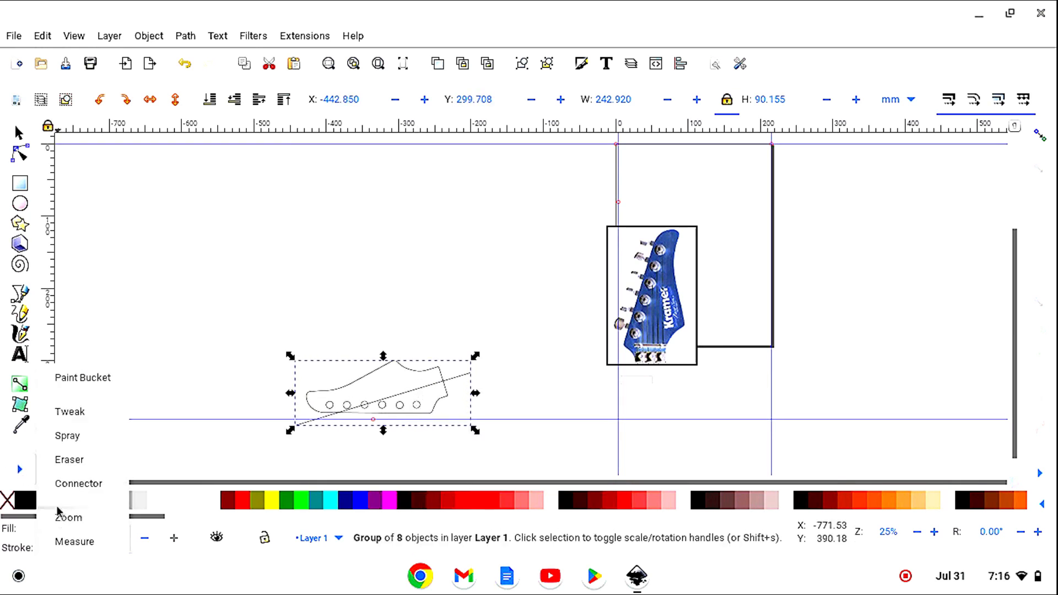
left_click(61, 515)
left_click(16, 100)
left_click(16, 100)
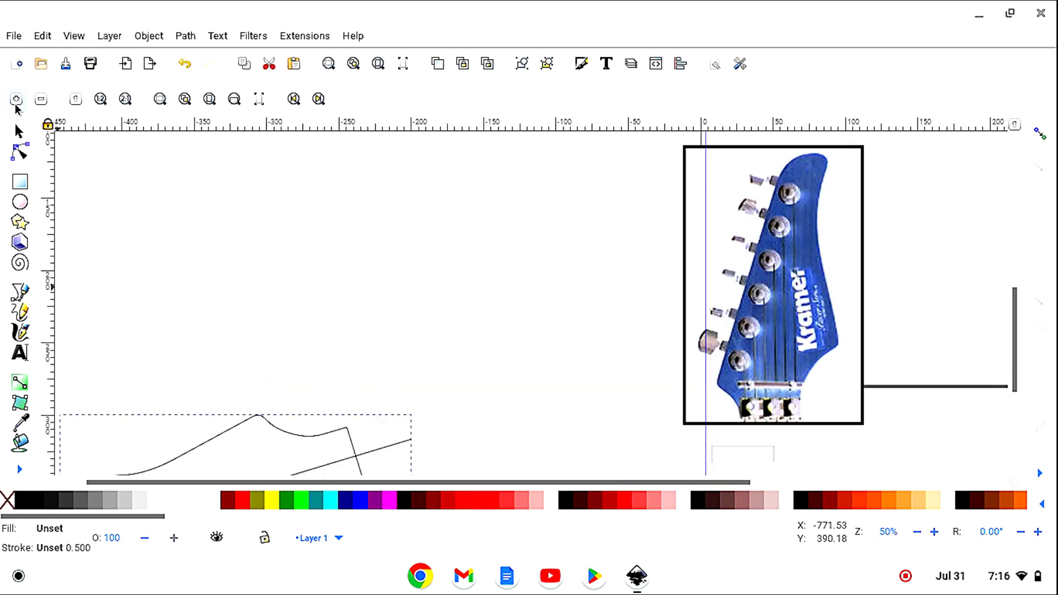
left_click(15, 99)
left_click(16, 99)
left_click(19, 131)
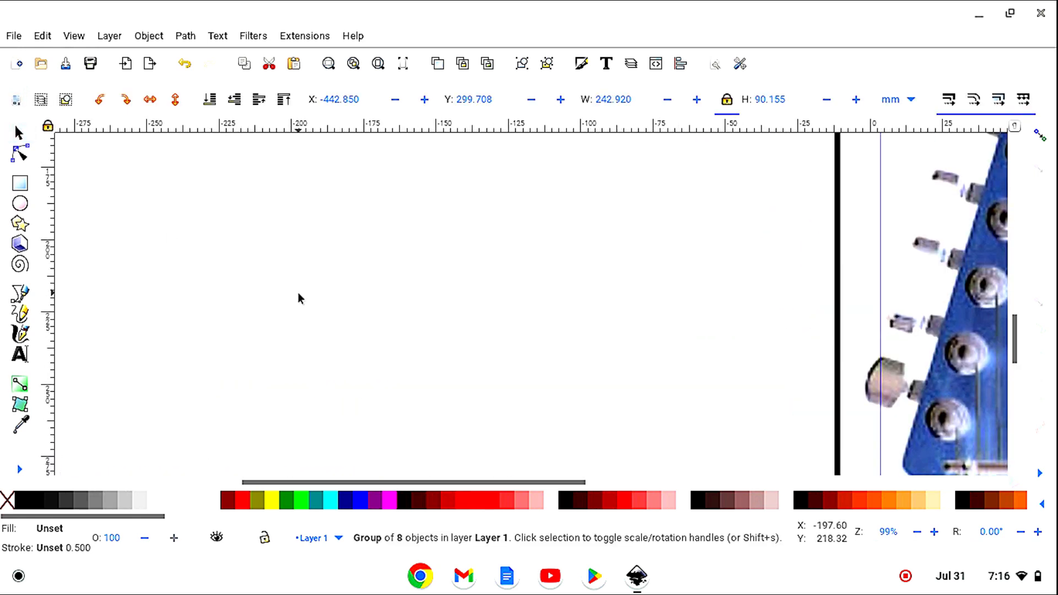
scroll(298, 293, "down", 10)
left_click_drag(468, 483, 237, 499)
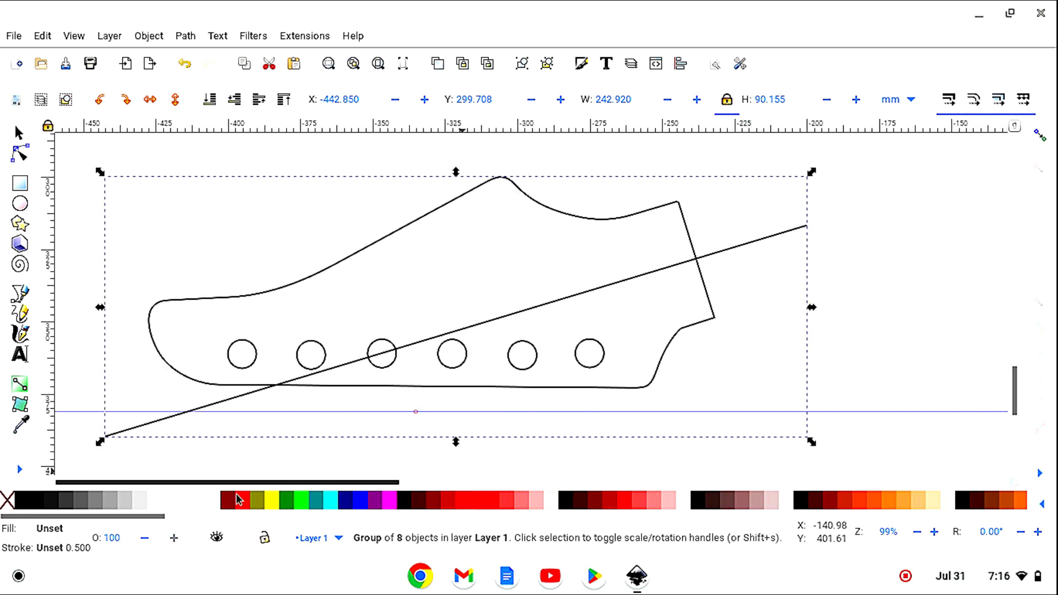
left_click(435, 333)
left_click(430, 353)
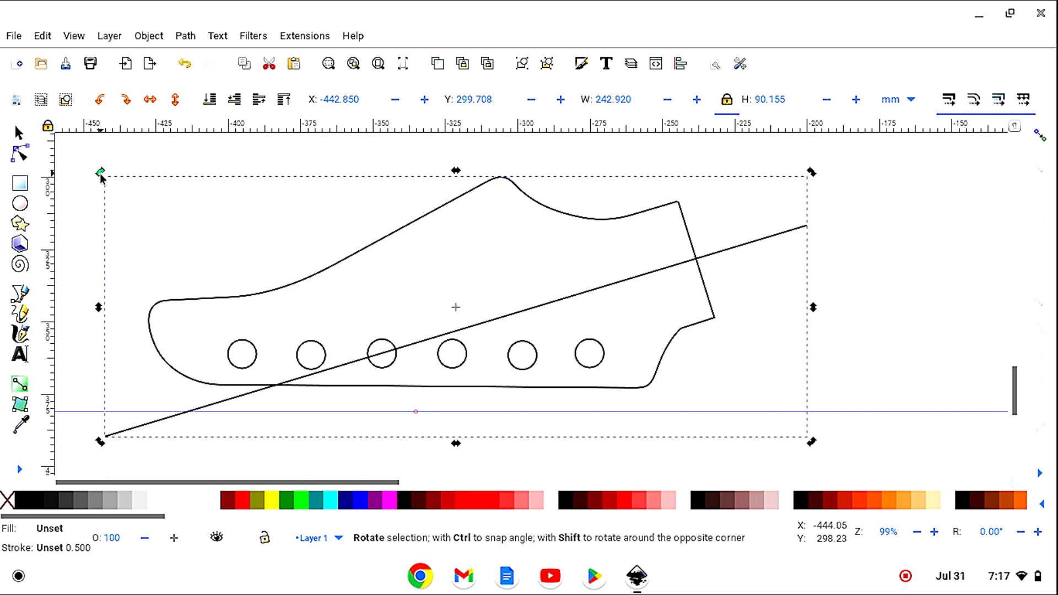
left_click_drag(101, 177, 99, 178)
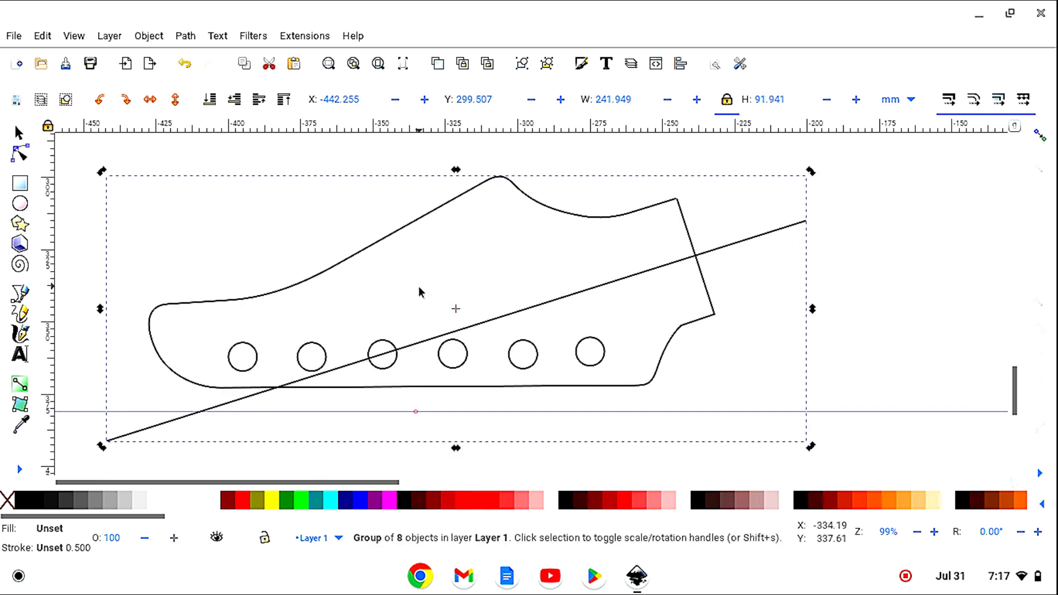
left_click(365, 170)
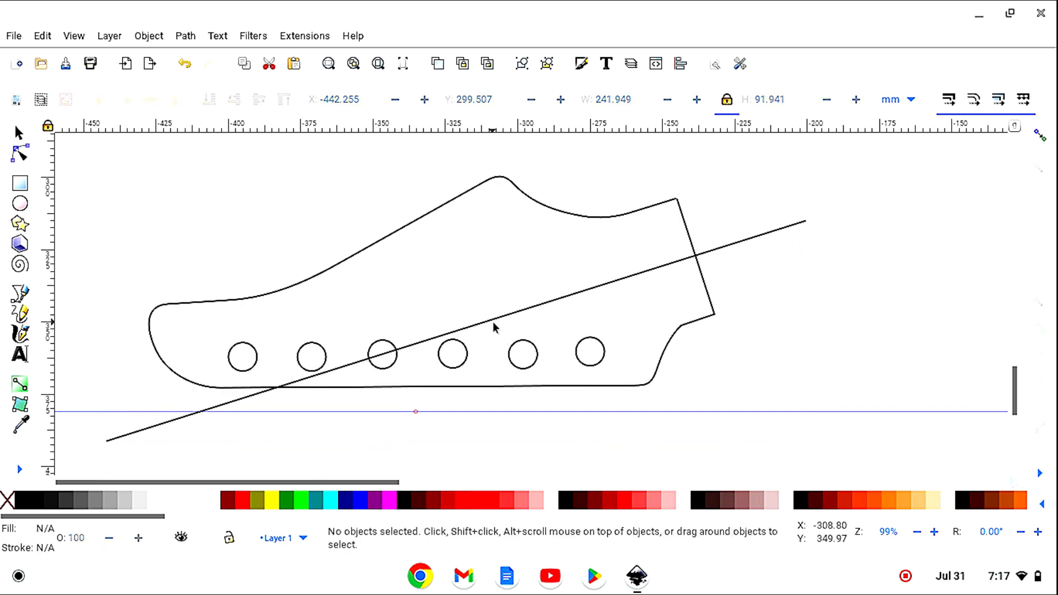
- Move the headstock group down and rotate it slightly clockwise until its straight tuner-side edge lies along the horizontal guide
left_click_drag(493, 322, 497, 348)
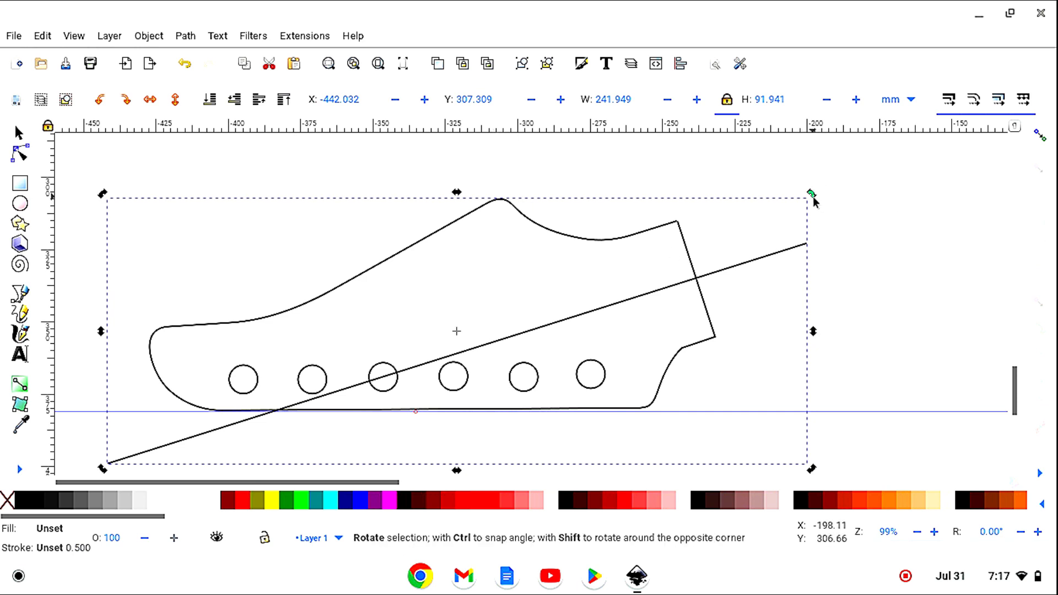
left_click_drag(813, 196, 815, 202)
left_click_drag(815, 201, 818, 202)
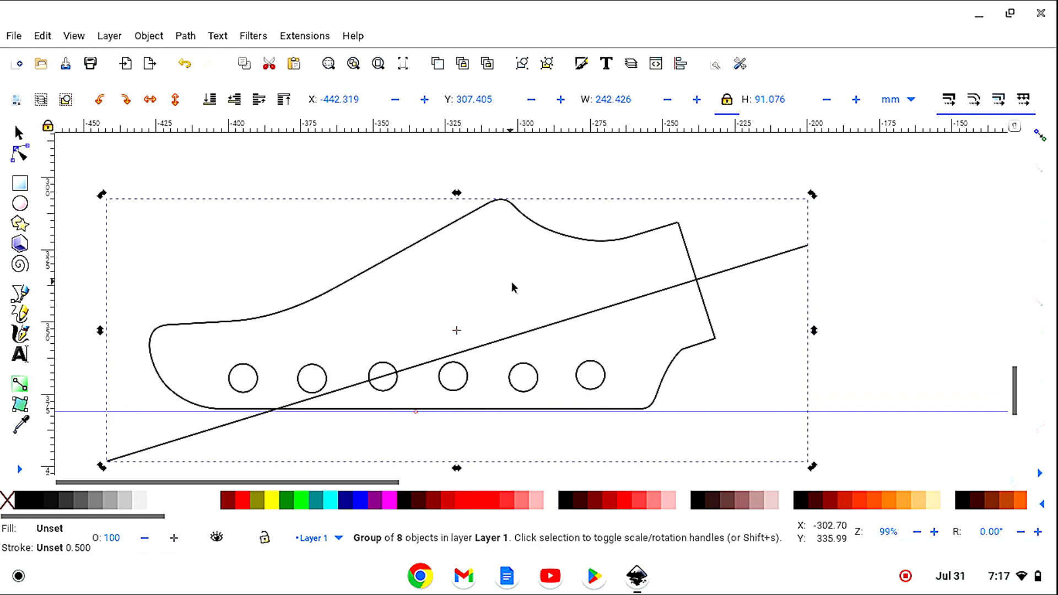
left_click_drag(513, 291, 517, 296)
left_click_drag(538, 229, 542, 241)
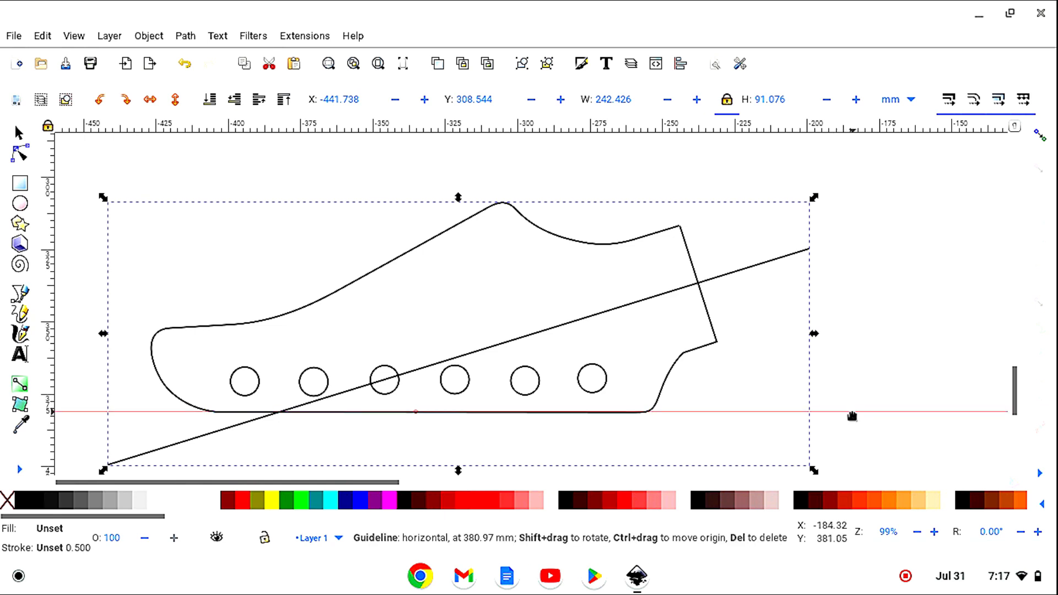
- Move the horizontal guide up through the centres of the tuner holes and select the hole nearest the headstock tip within the group
left_click_drag(855, 411, 859, 382)
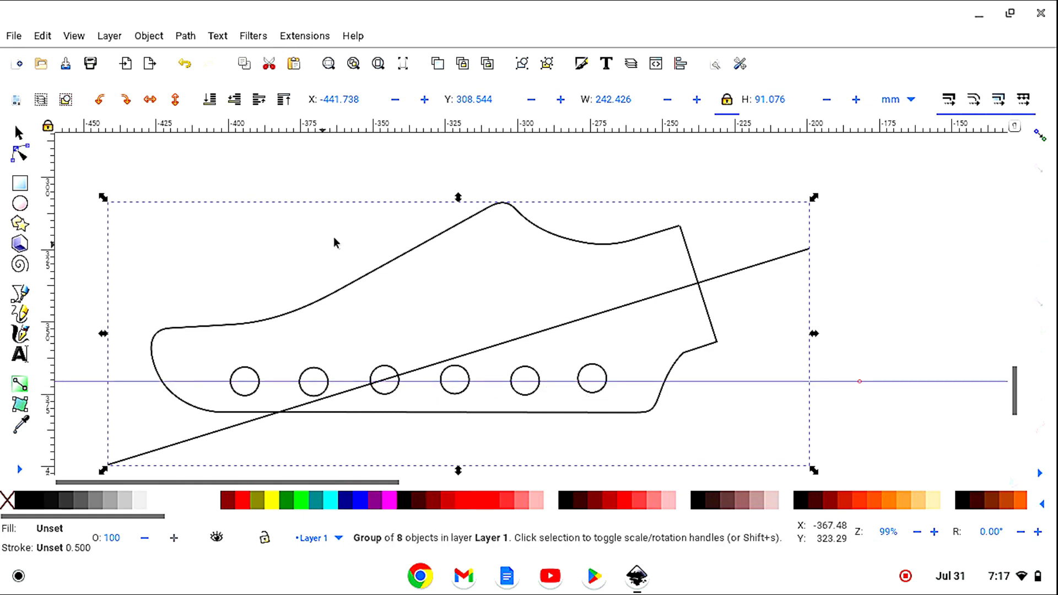
left_click(20, 157)
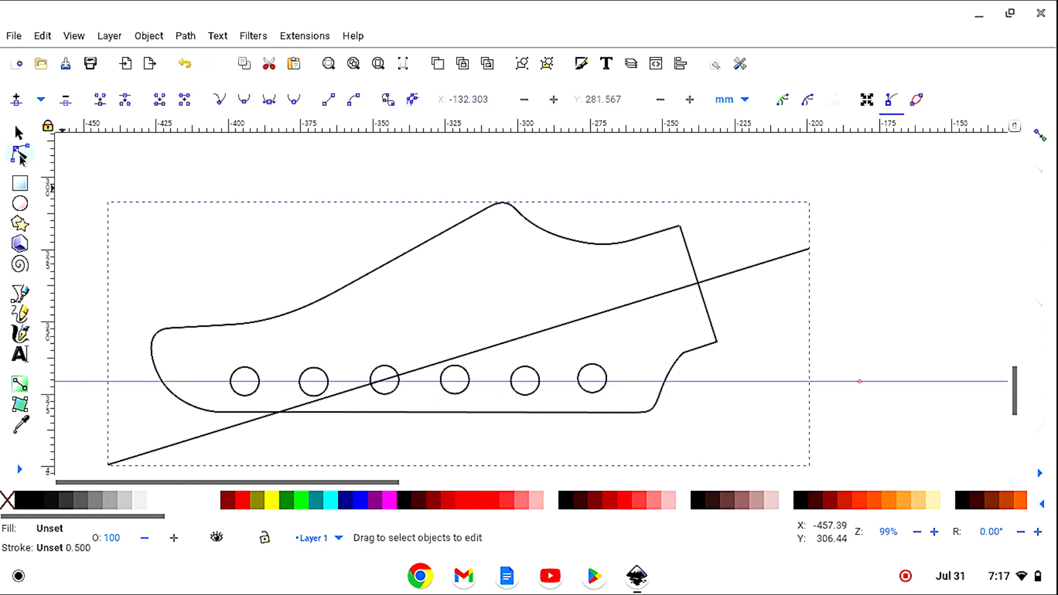
left_click(236, 395)
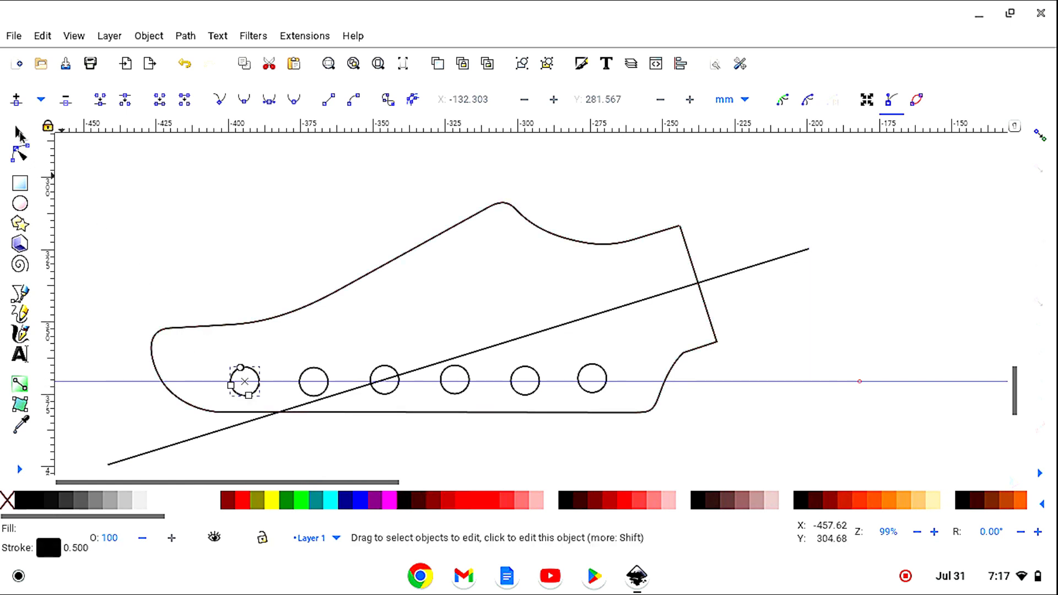
left_click(20, 135)
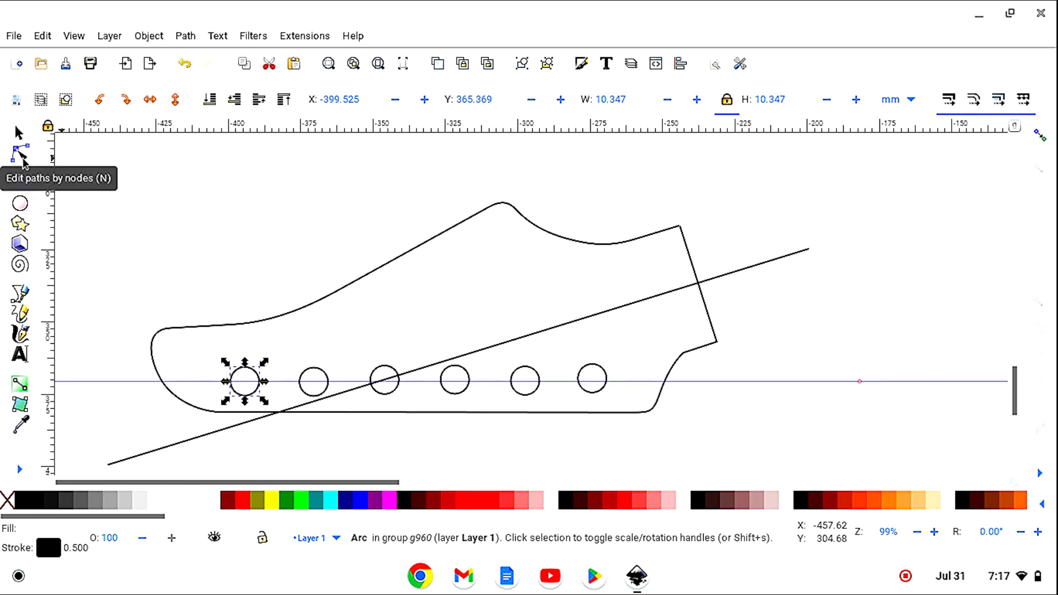
- Try shifting the second tuner hole from the headstock tip vertically by 0.1 mm against the guide, and restore its position
left_click(20, 154)
left_click(309, 378)
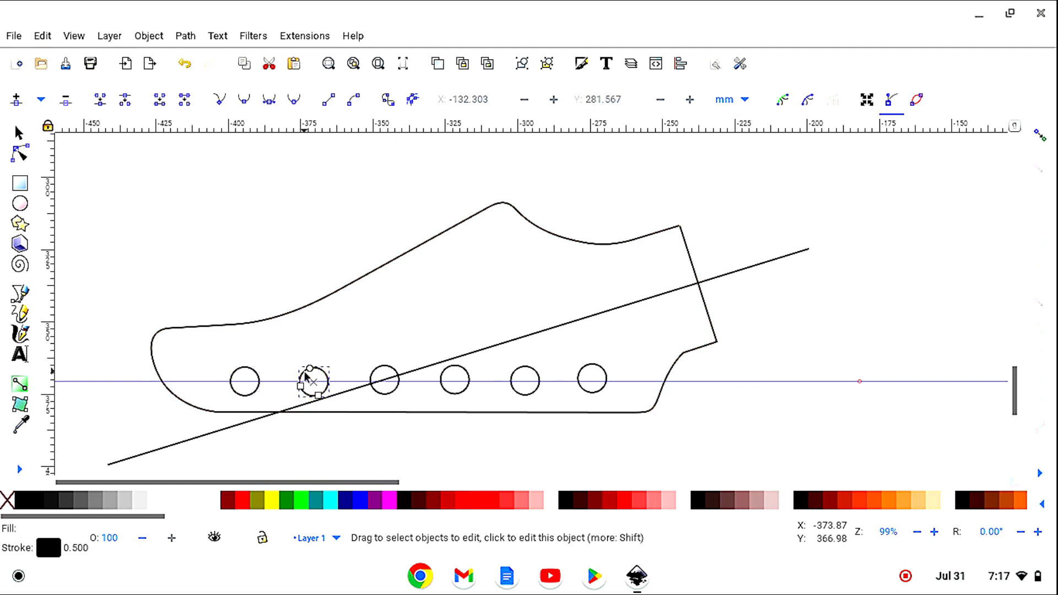
left_click(21, 133)
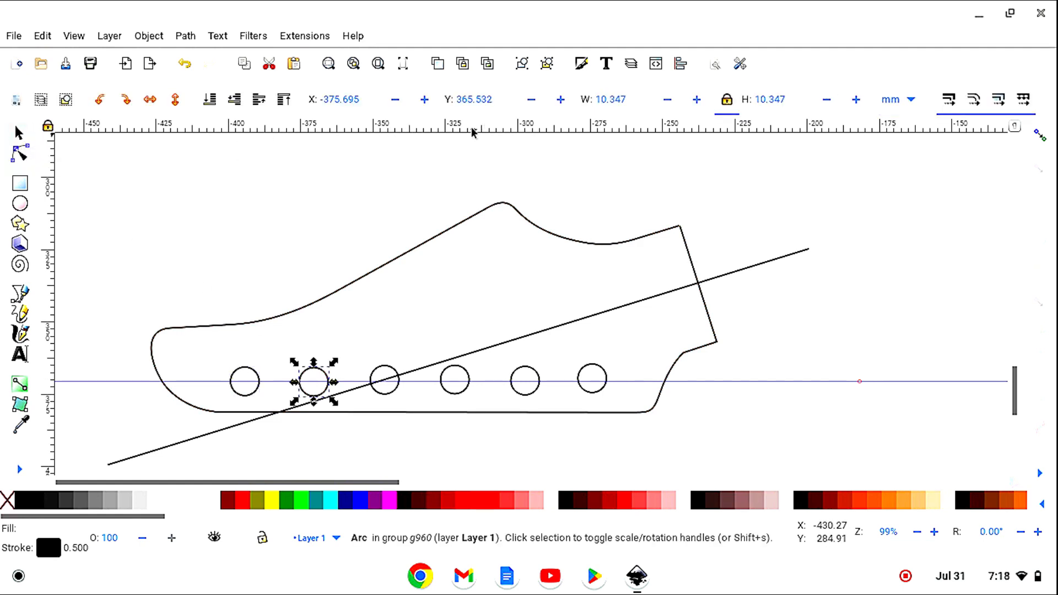
left_click(29, 476)
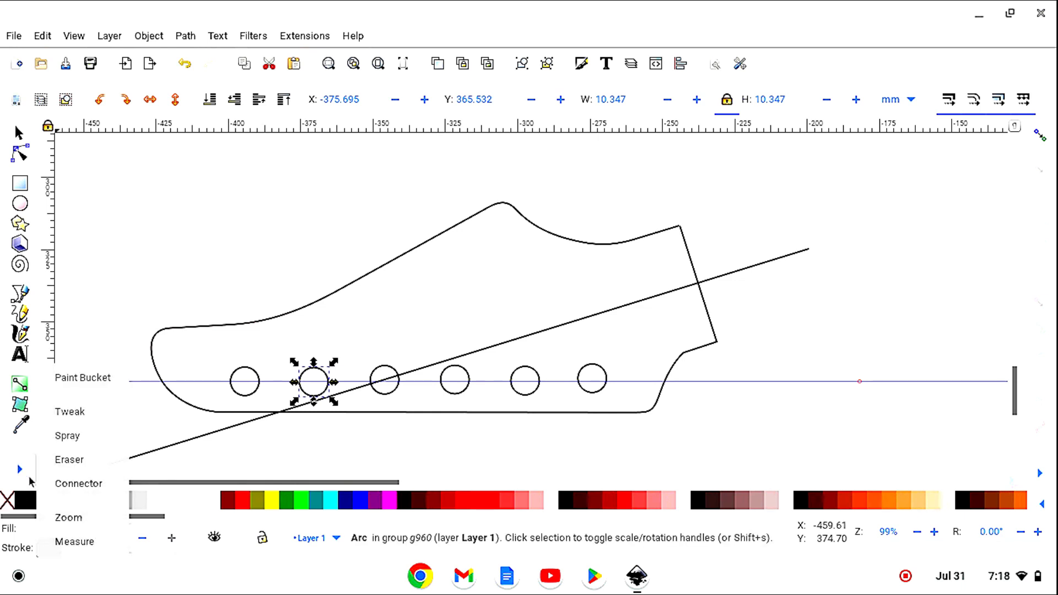
left_click(63, 514)
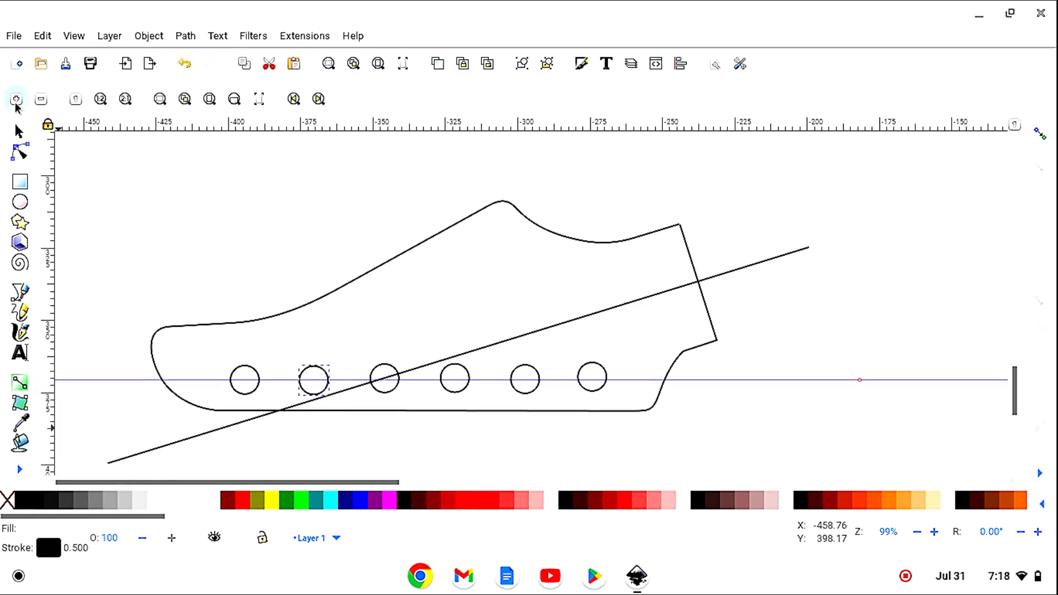
left_click(16, 100)
left_click(18, 133)
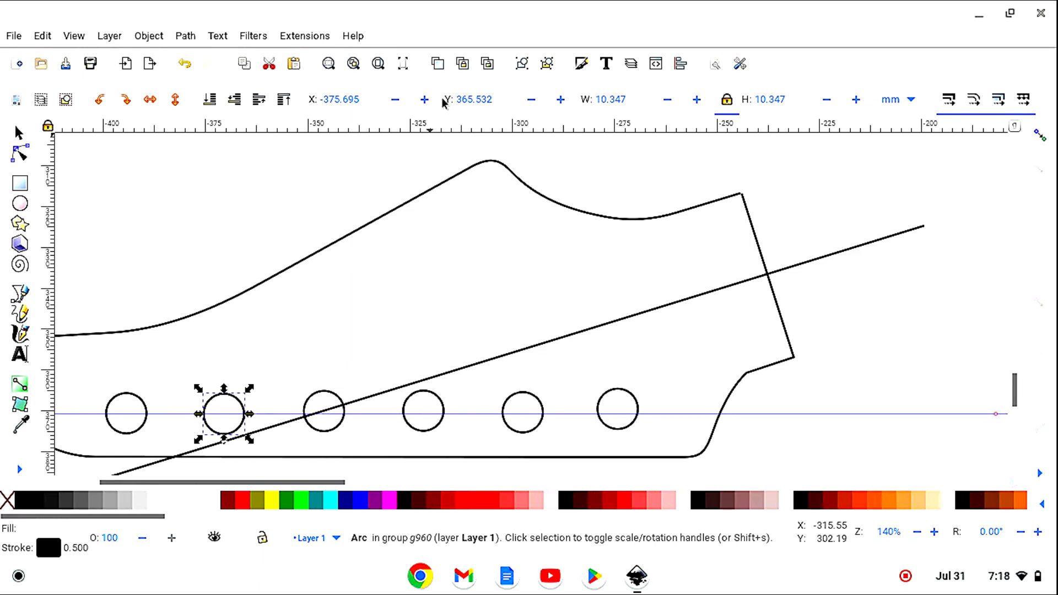
left_click(561, 100)
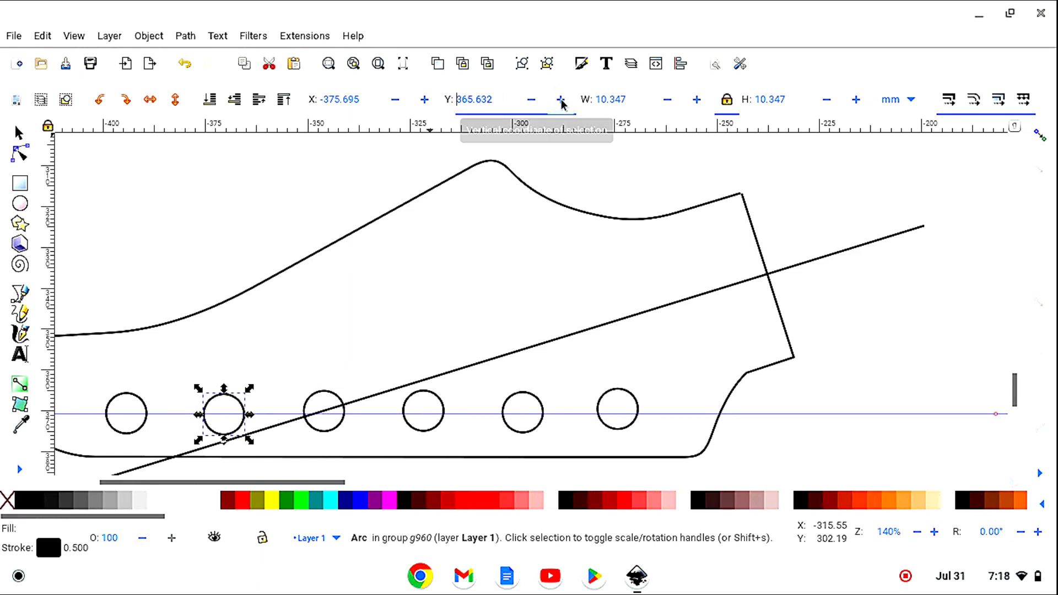
left_click(532, 101)
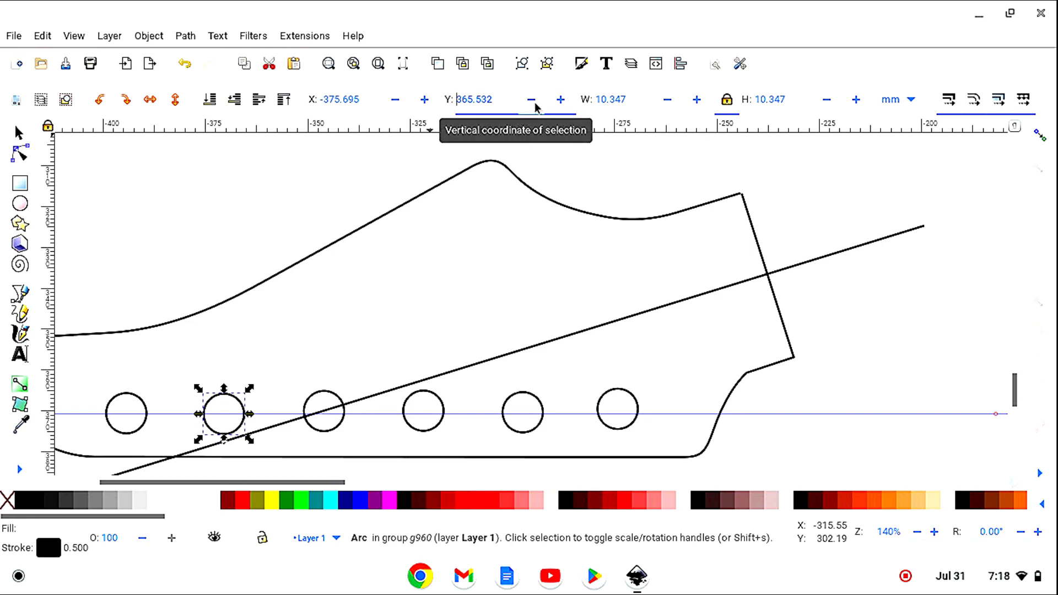